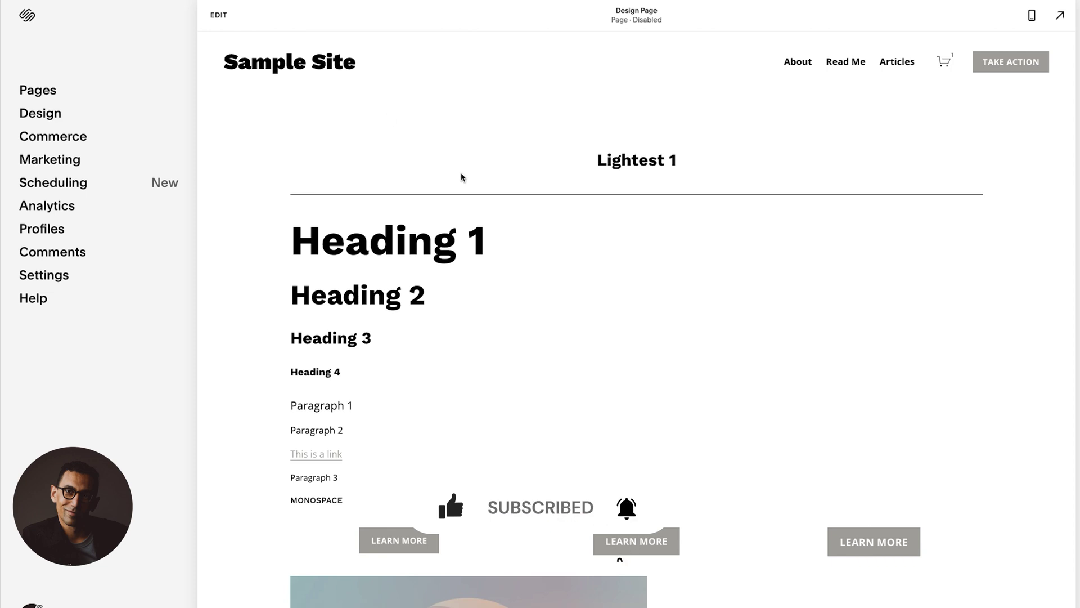
Open Design > Site Styles and browse the Fonts, Colors, Buttons and other style options.
scroll(482, 283, down, 5)
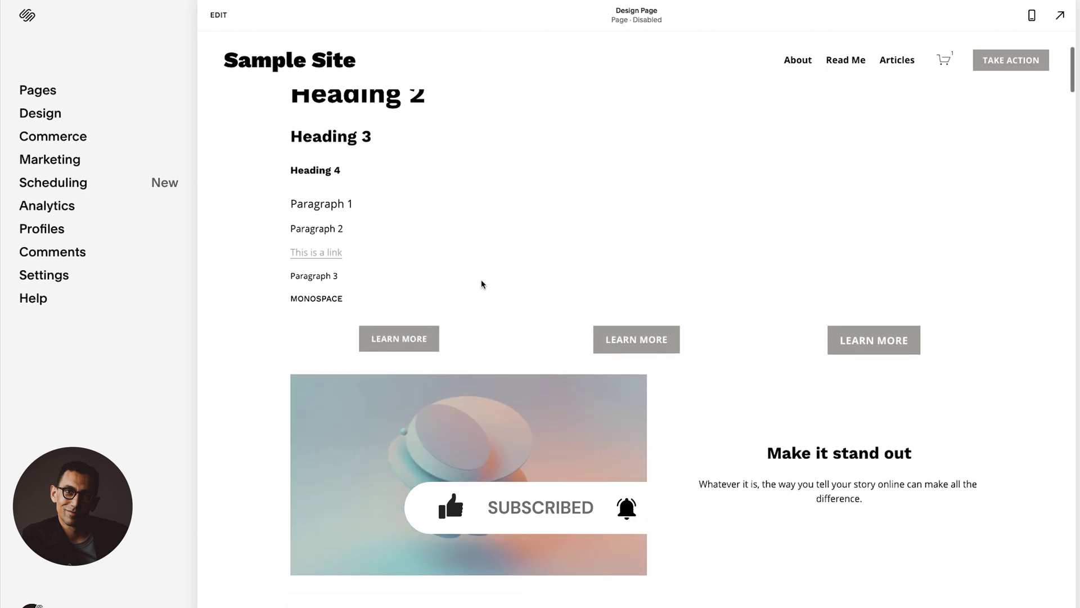
scroll(482, 284, down, 8)
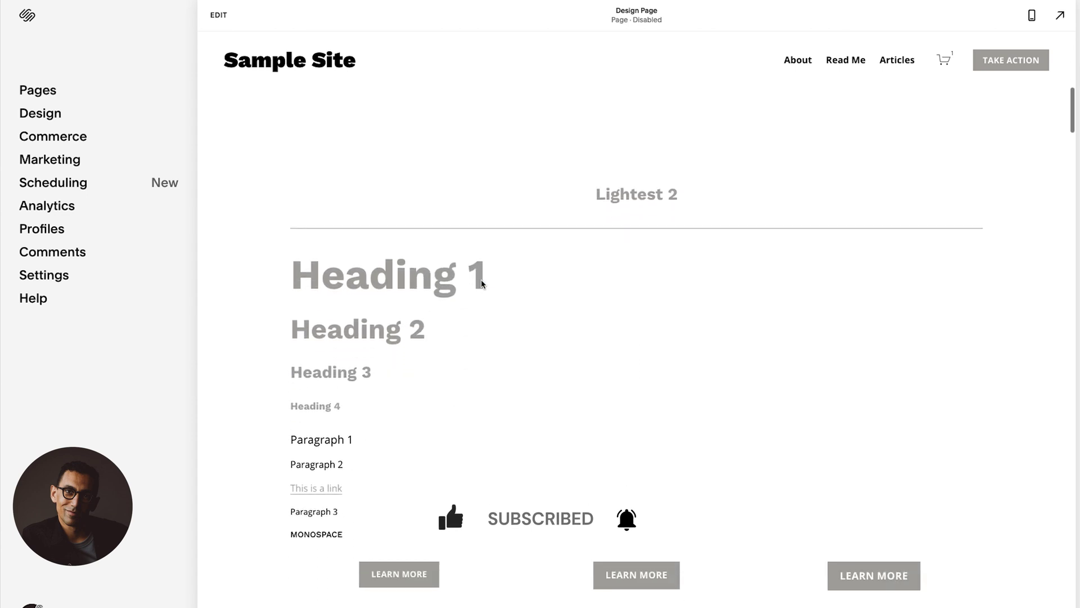
scroll(619, 259, down, 10)
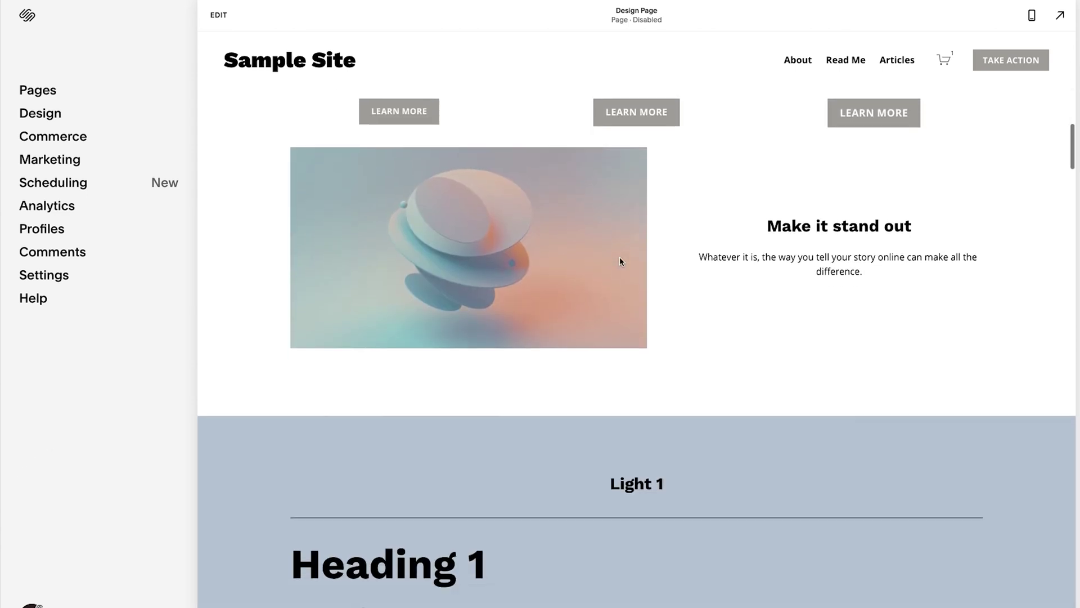
scroll(629, 343, down, 15)
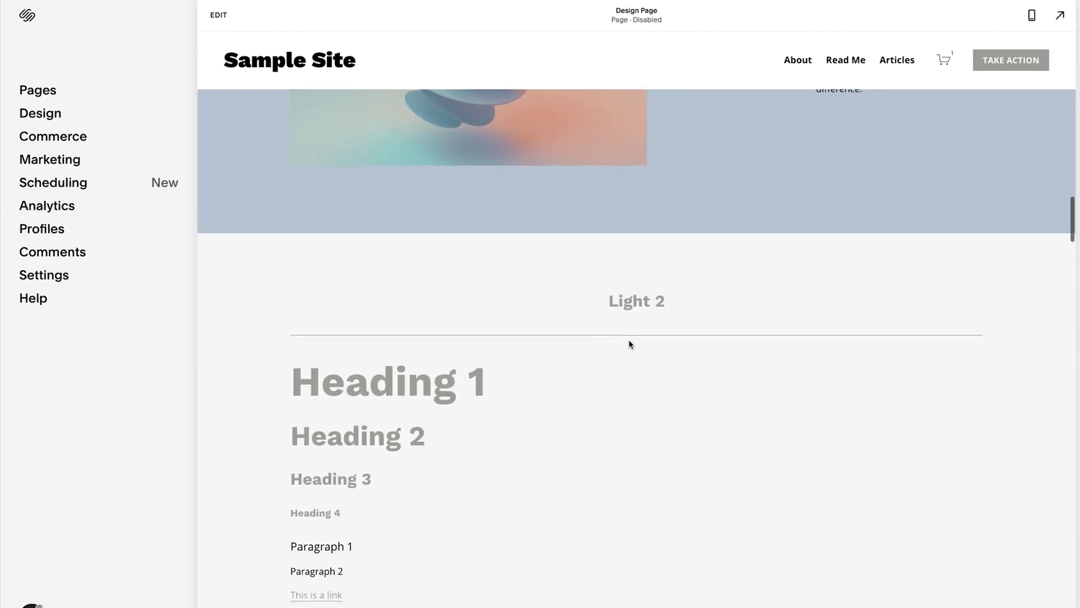
scroll(629, 343, down, 14)
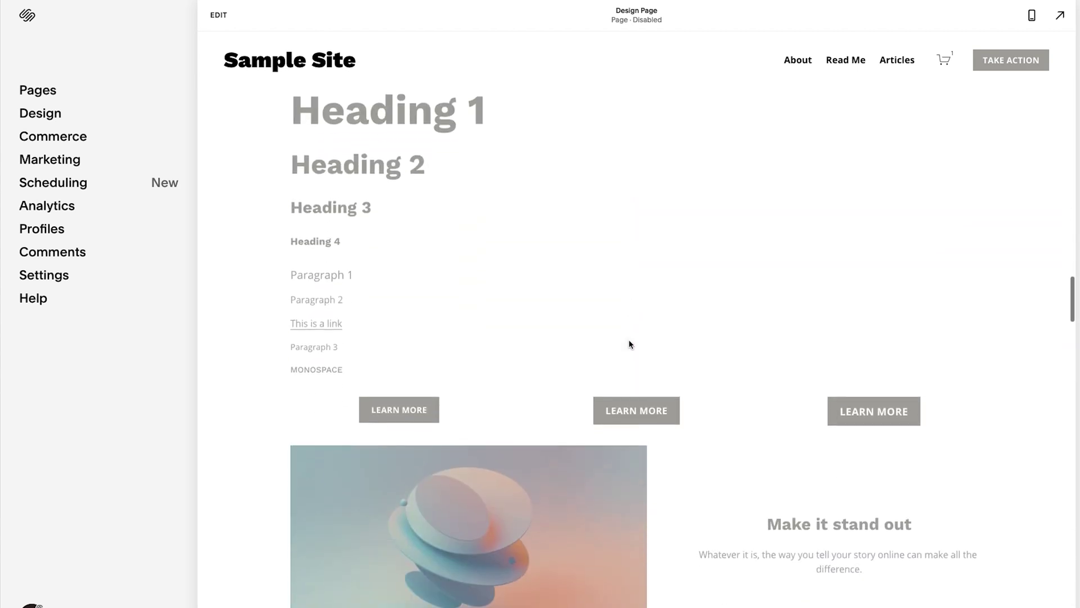
scroll(629, 344, down, 14)
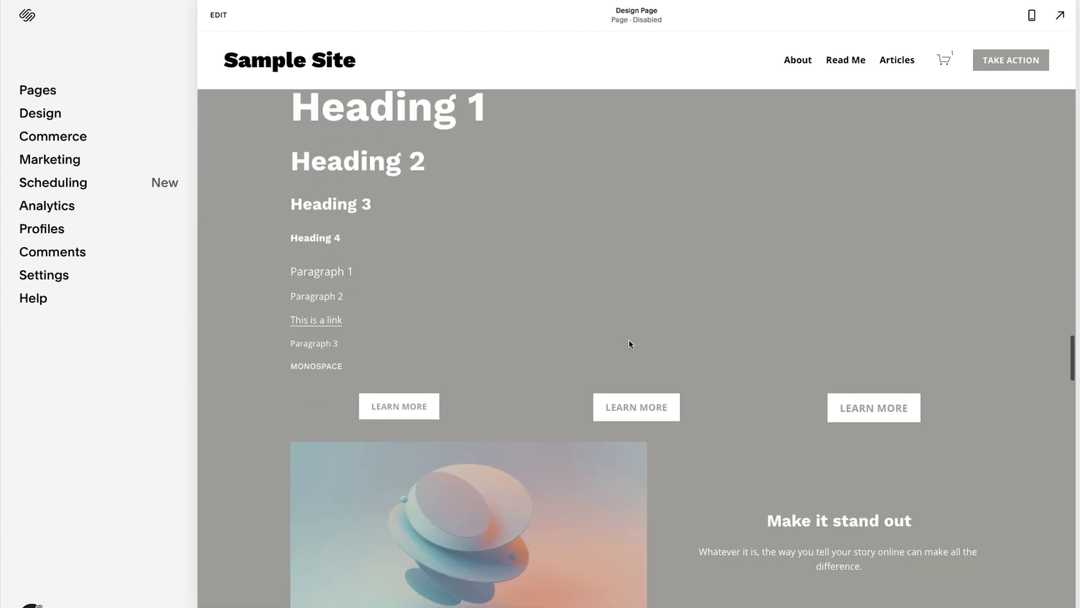
scroll(629, 340, down, 10)
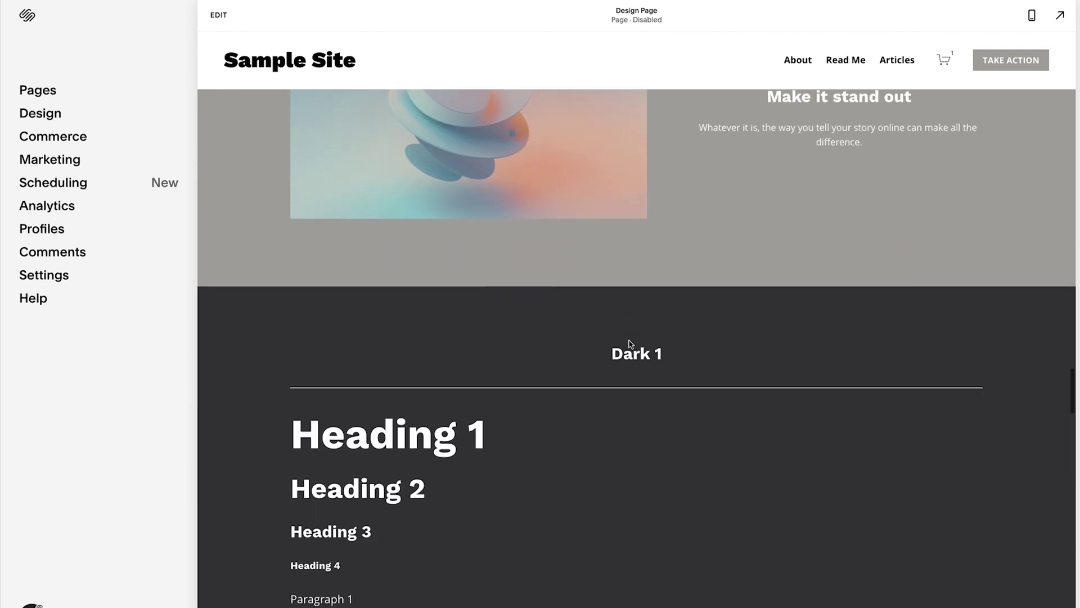
scroll(631, 344, down, 20)
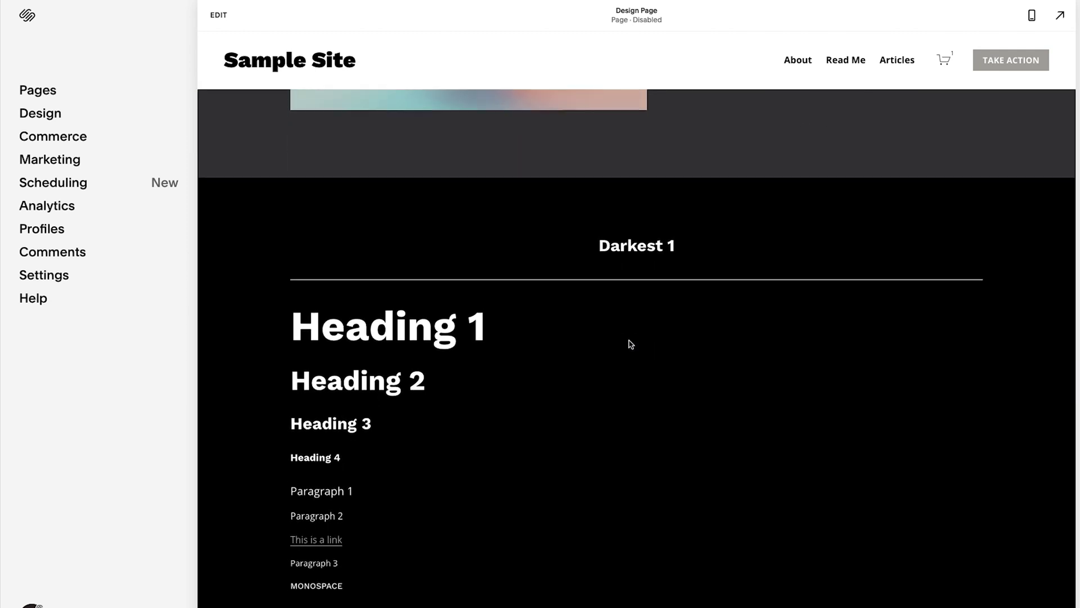
scroll(630, 344, down, 5)
scroll(631, 345, up, 20)
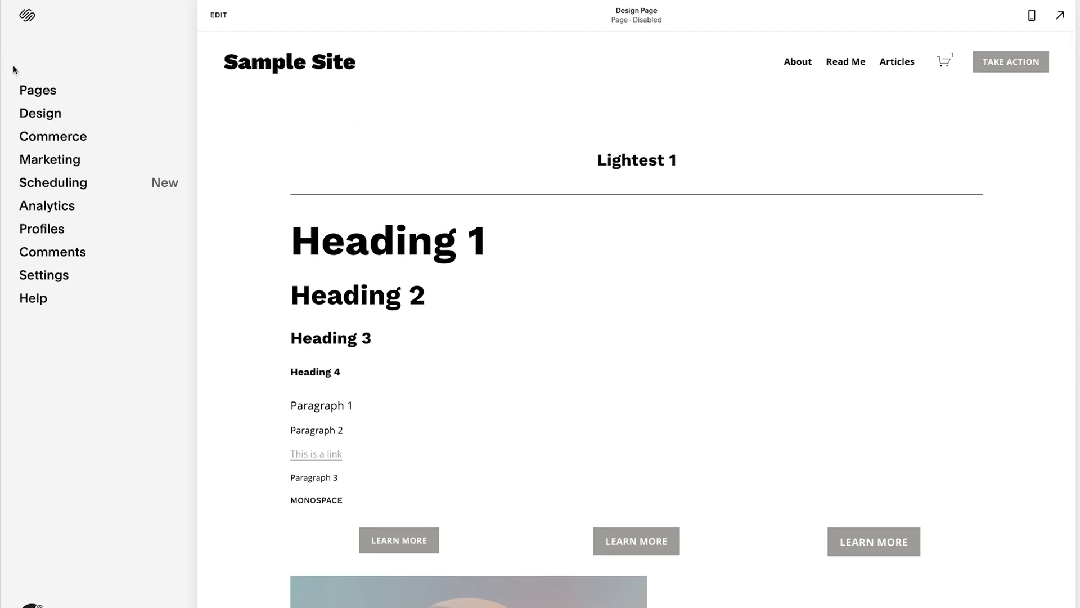
click(39, 114)
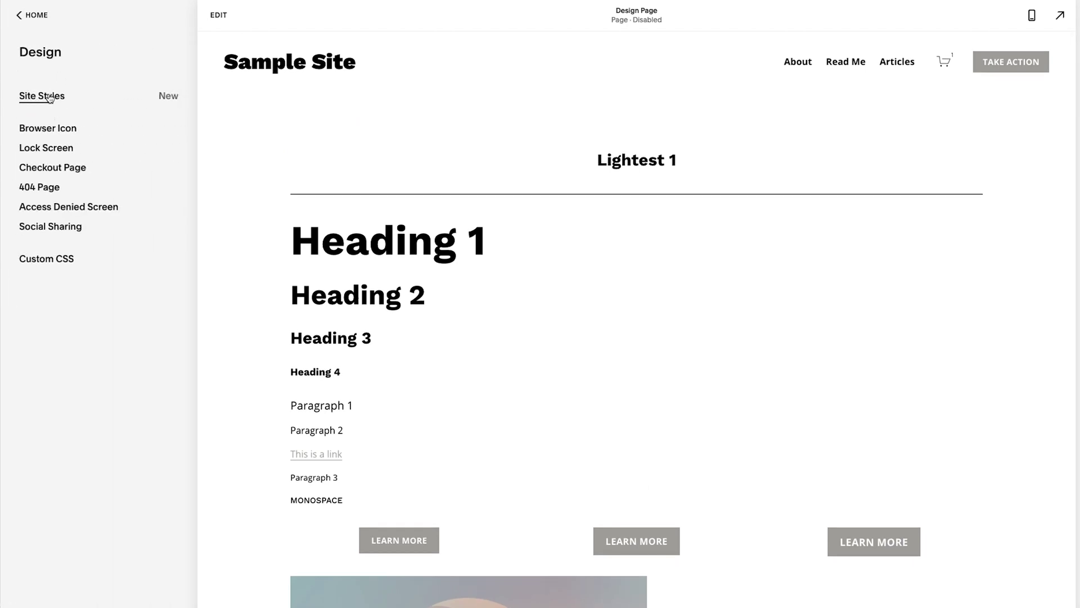
click(50, 97)
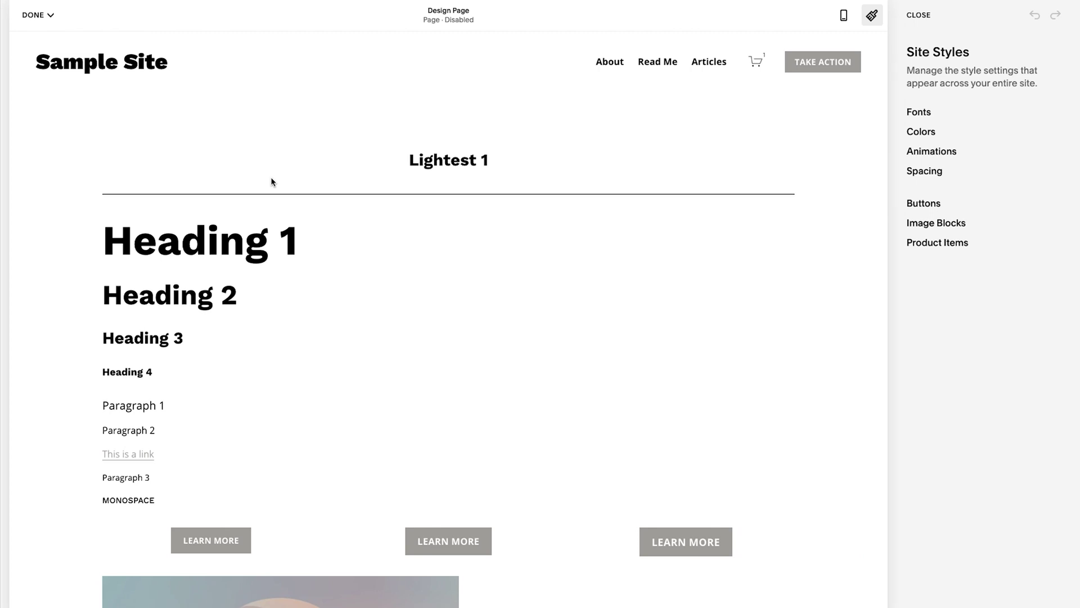
scroll(407, 293, down, 5)
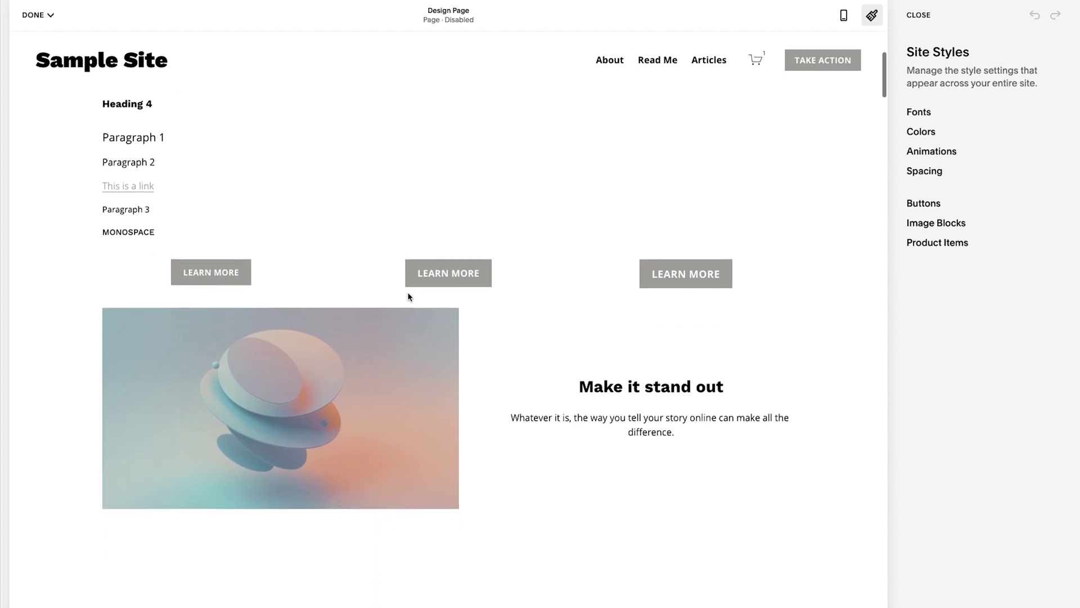
scroll(408, 297, down, 8)
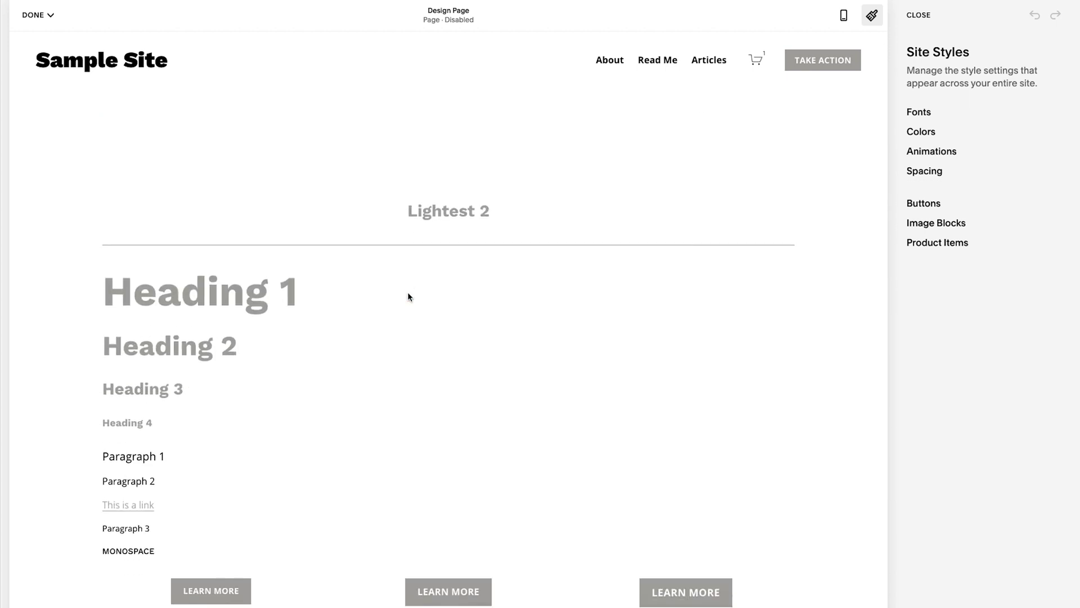
scroll(409, 296, down, 20)
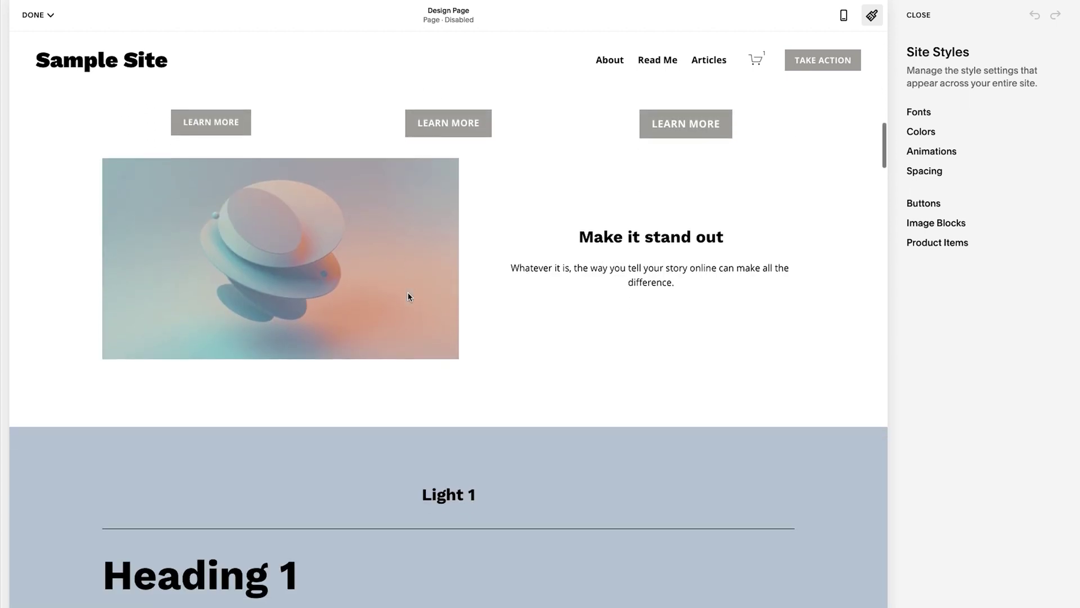
scroll(408, 297, down, 9)
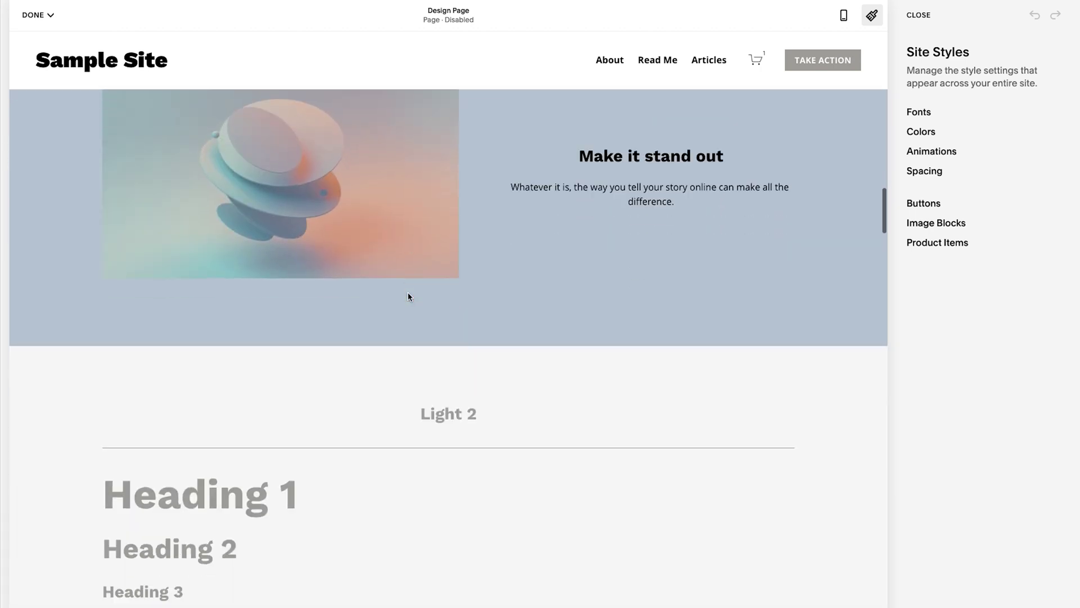
scroll(408, 296, down, 4)
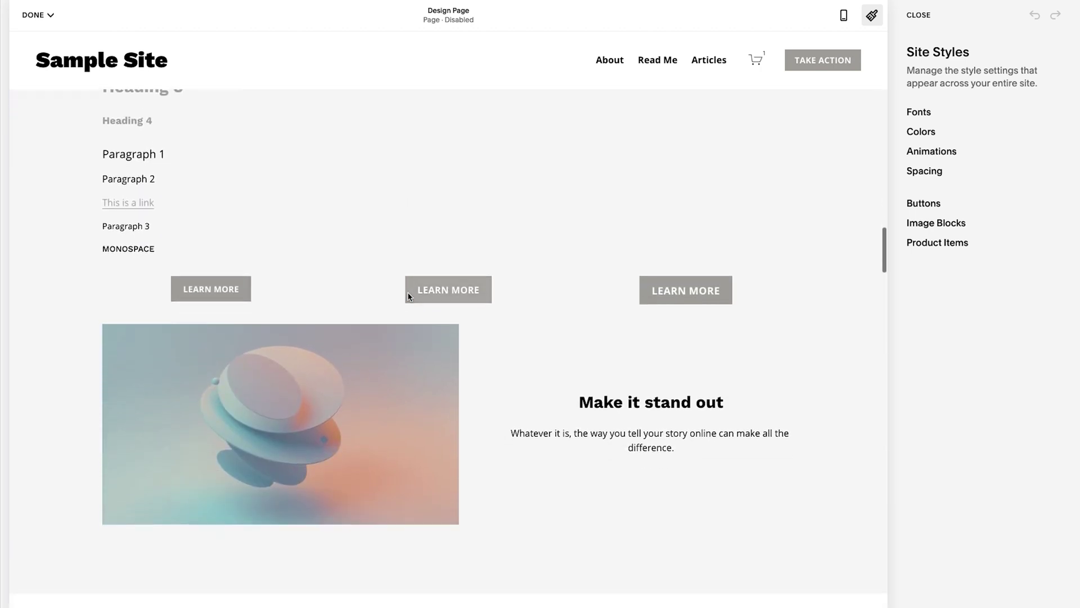
scroll(409, 296, up, 15)
scroll(408, 297, up, 10)
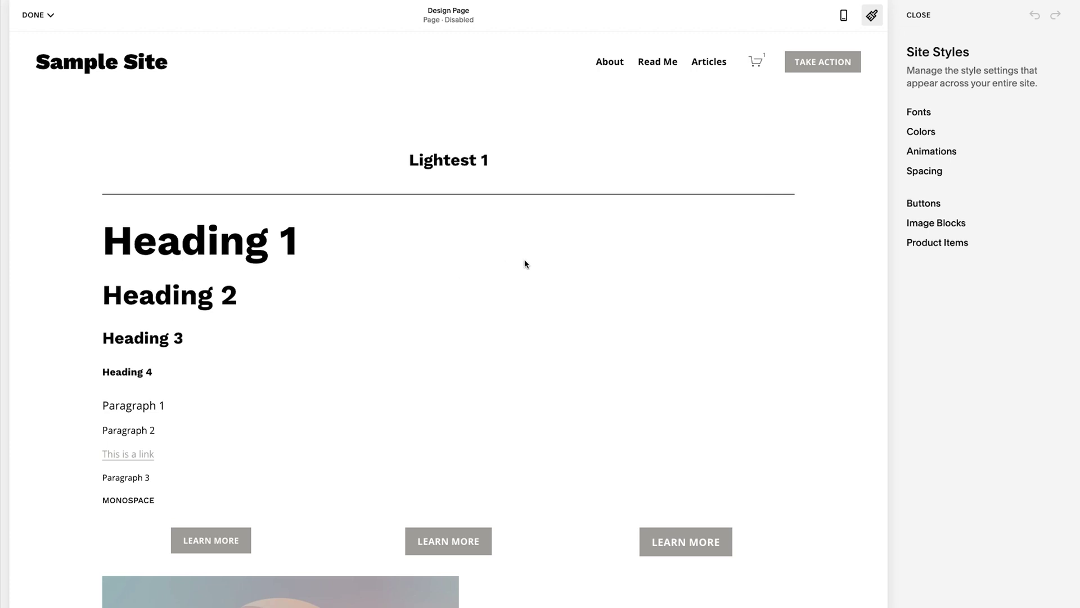
Open the Lightest 1 theme's colour settings with every option shown.
click(927, 137)
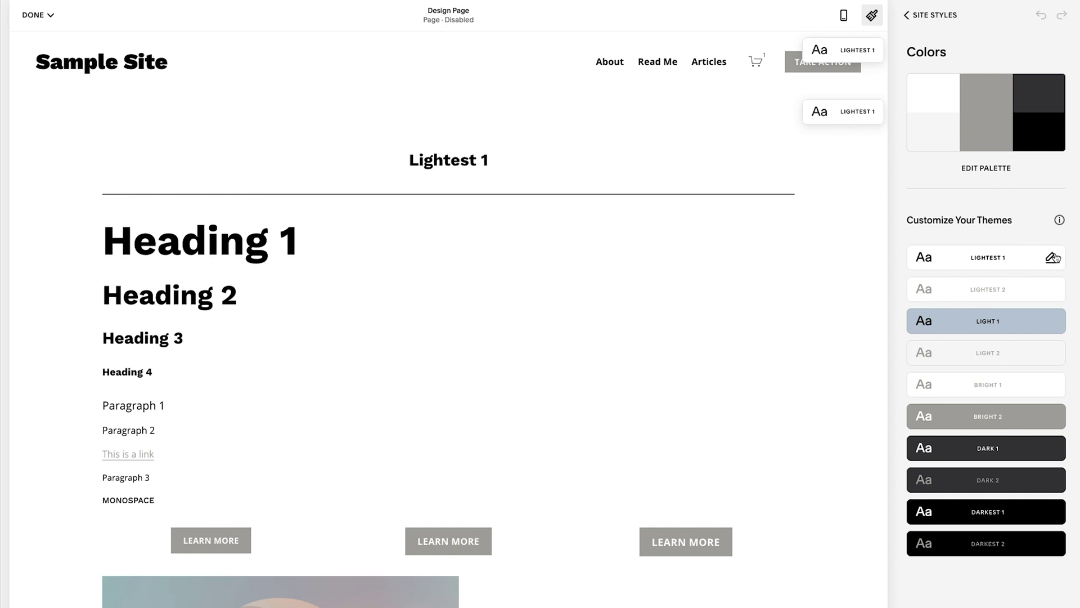
click(1053, 257)
click(1054, 54)
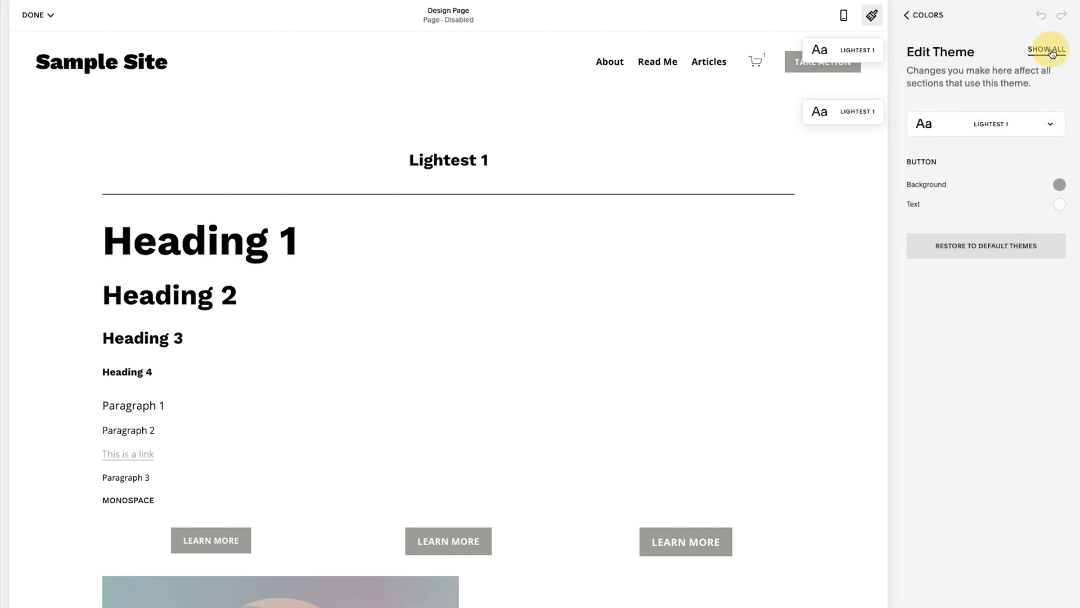
scroll(970, 283, down, 12)
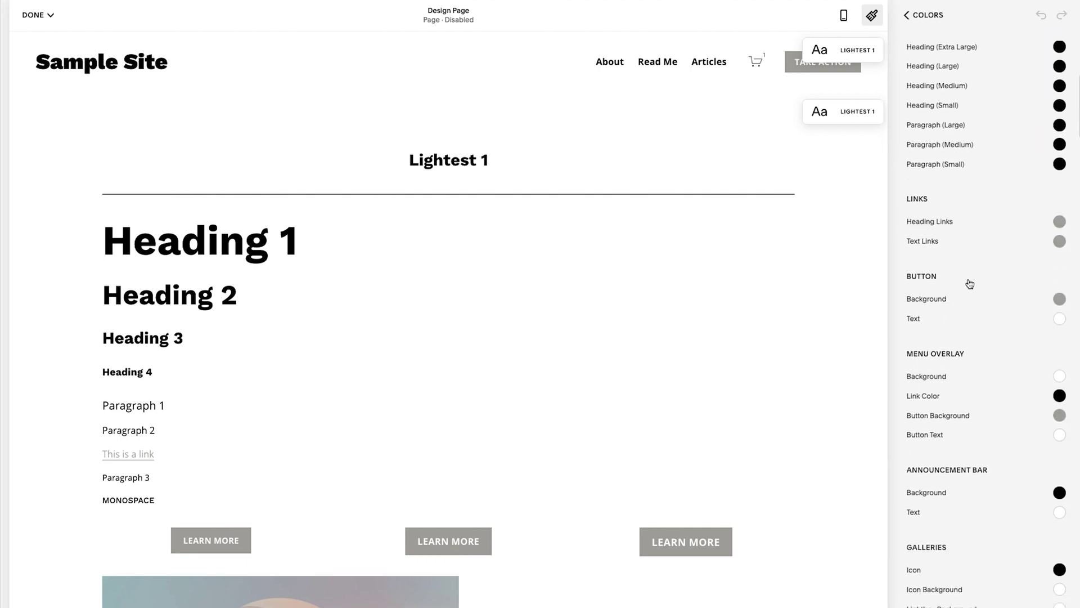
scroll(970, 283, up, 12)
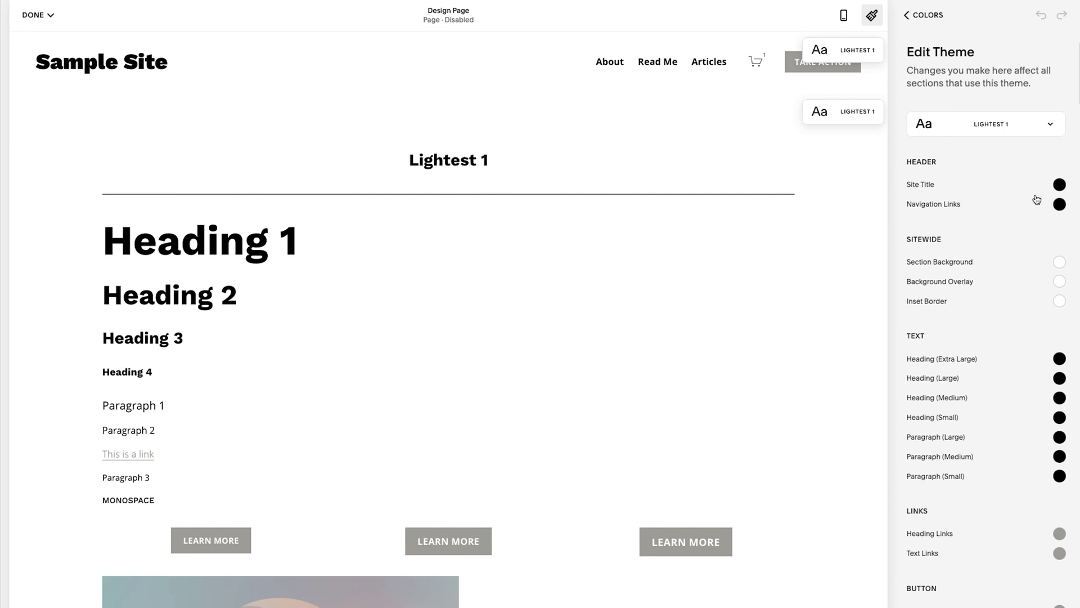
scroll(1025, 242, down, 1)
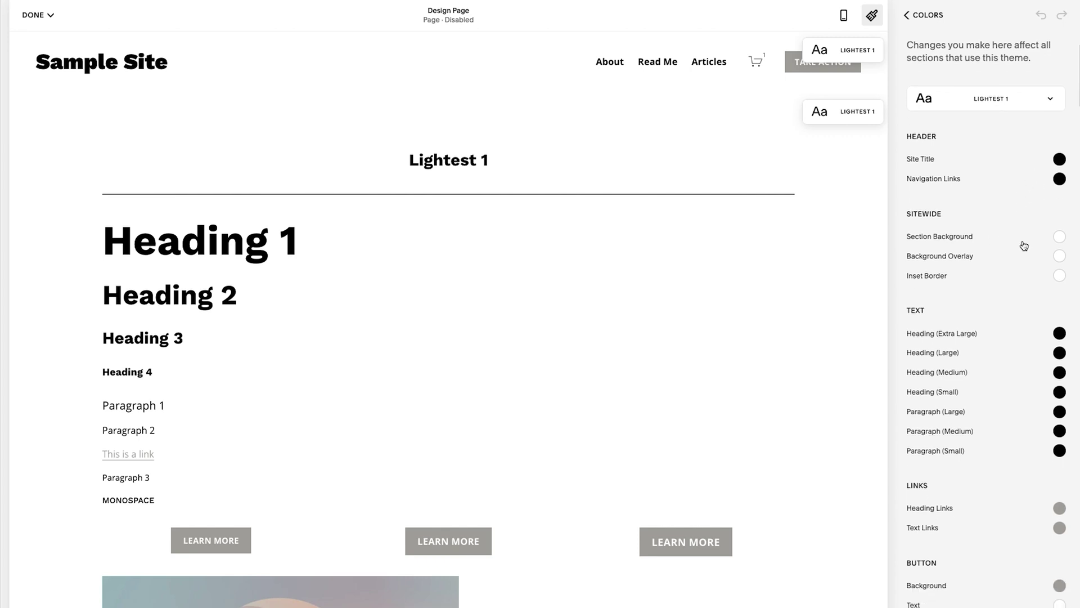
Set the Lightest 1 section background to custom blue hsl(215, 100%, 50%).
click(1060, 237)
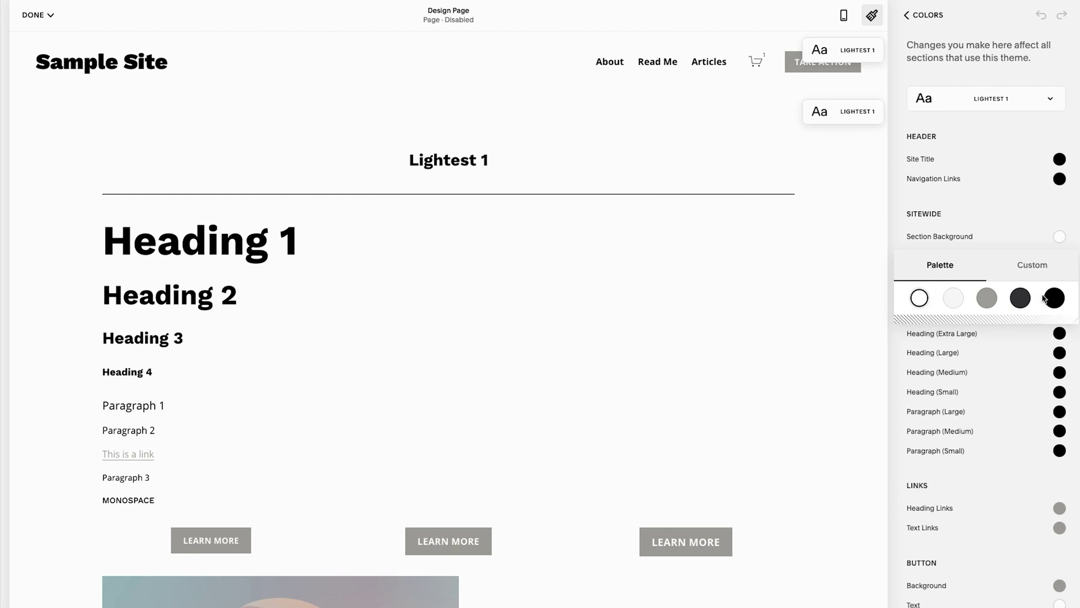
click(1035, 265)
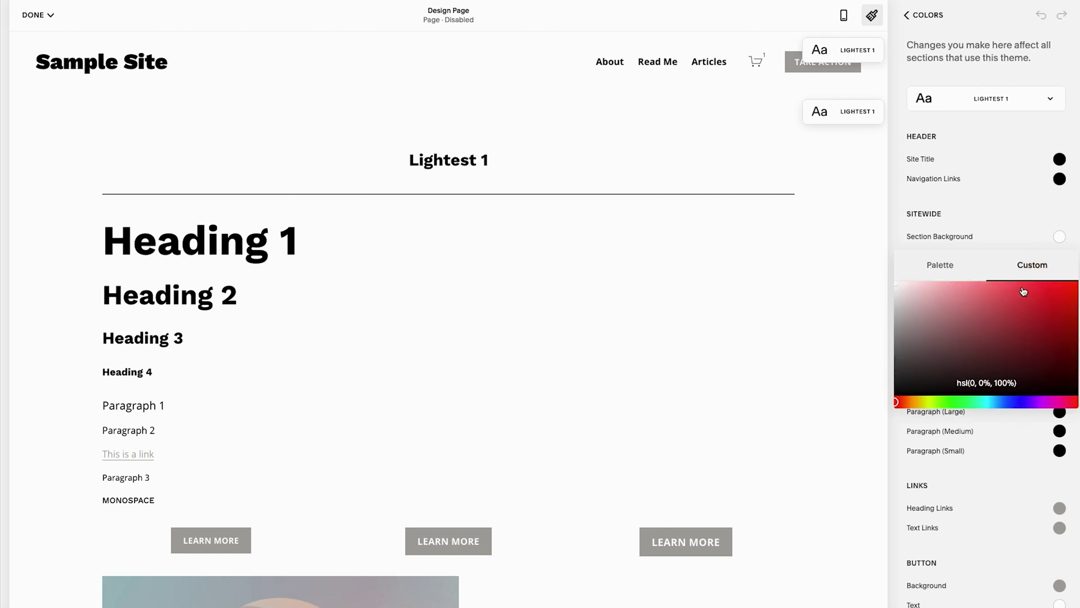
click(983, 383)
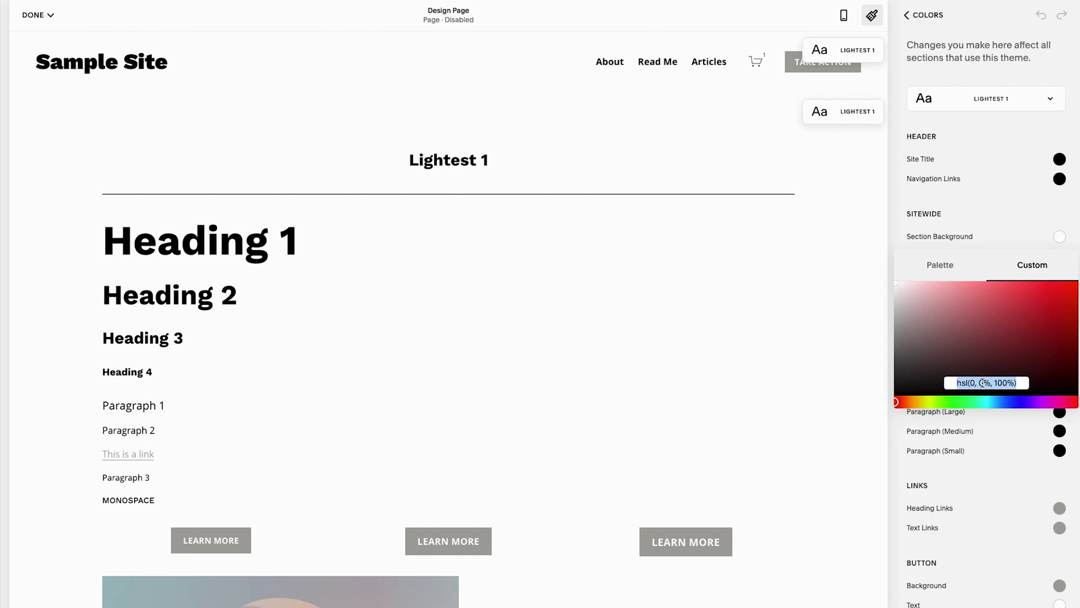
text(hsl(215, 100%, 50%))
key(Return)
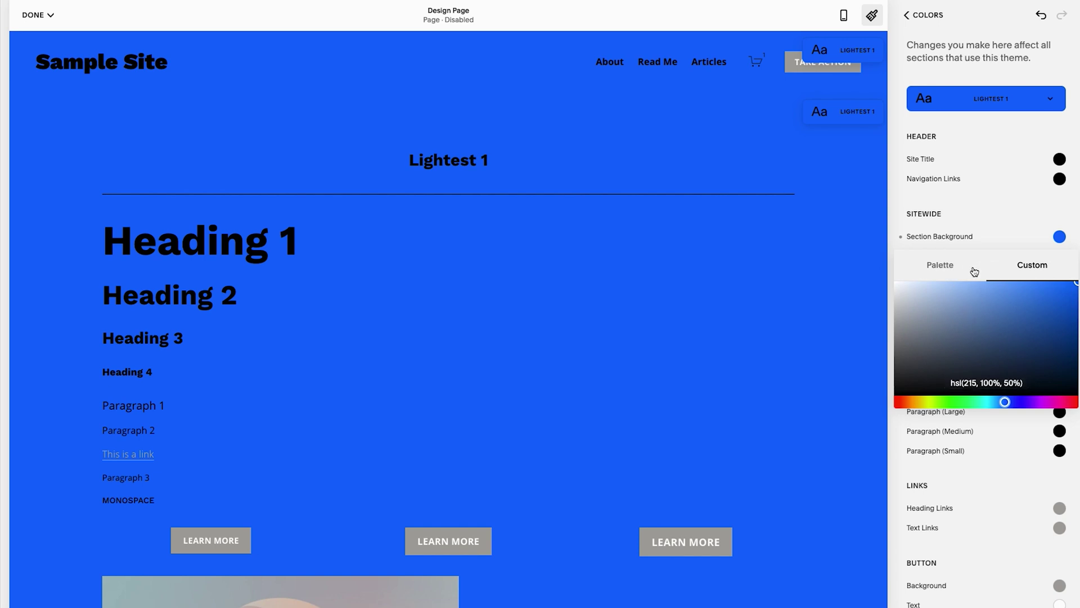
Reset the Lightest 1 section background back to white.
click(951, 269)
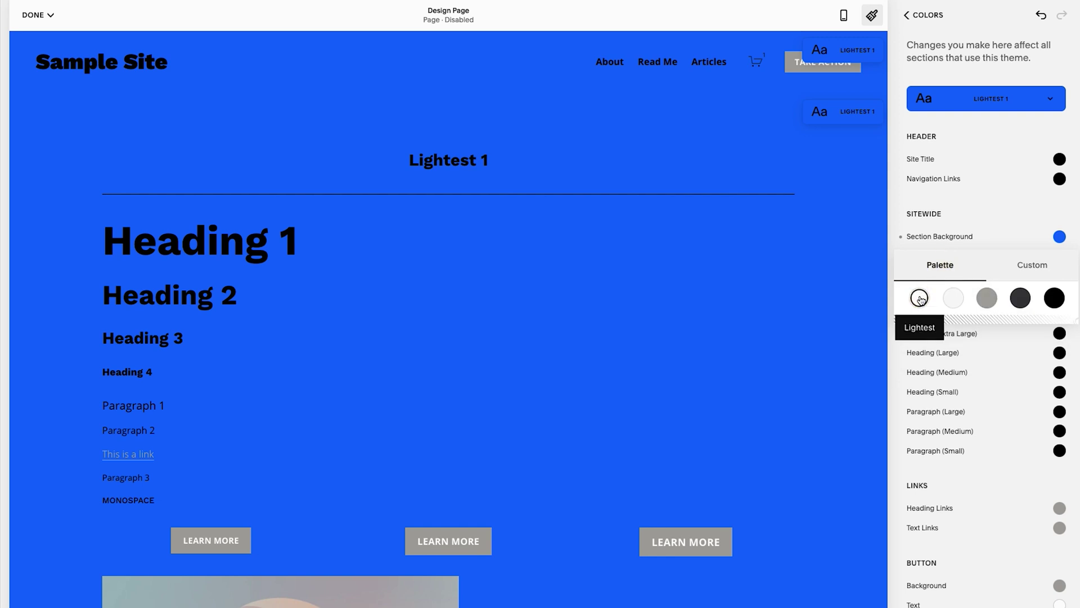
click(990, 225)
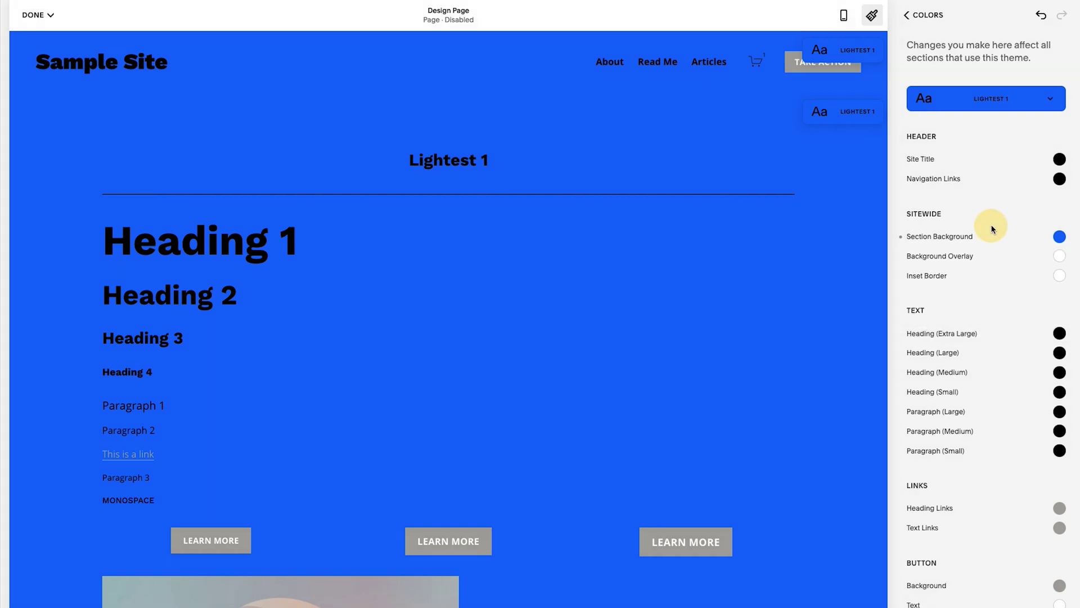
click(901, 239)
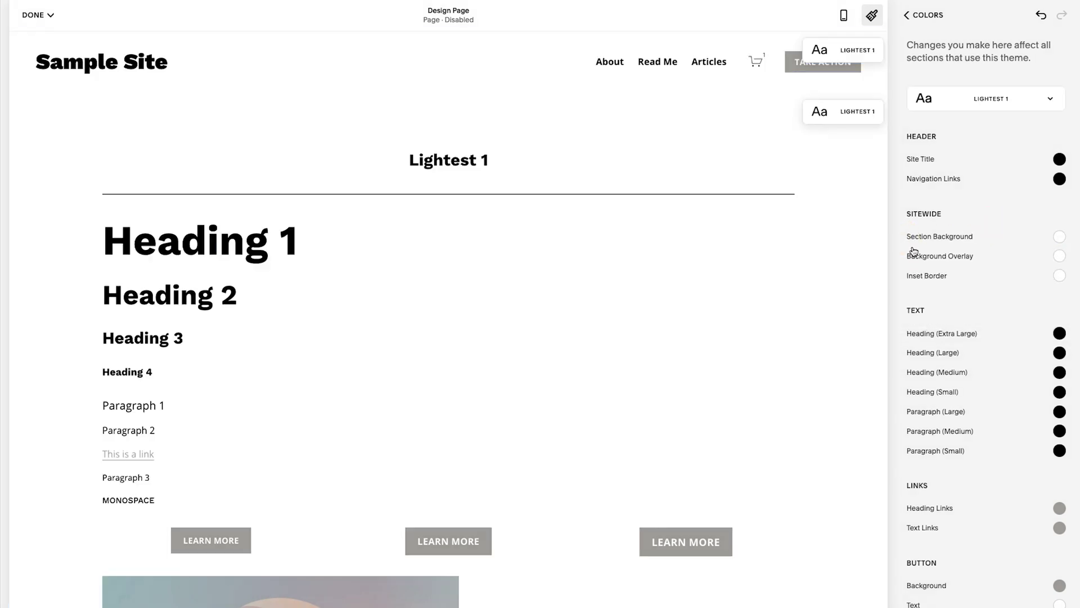
click(925, 16)
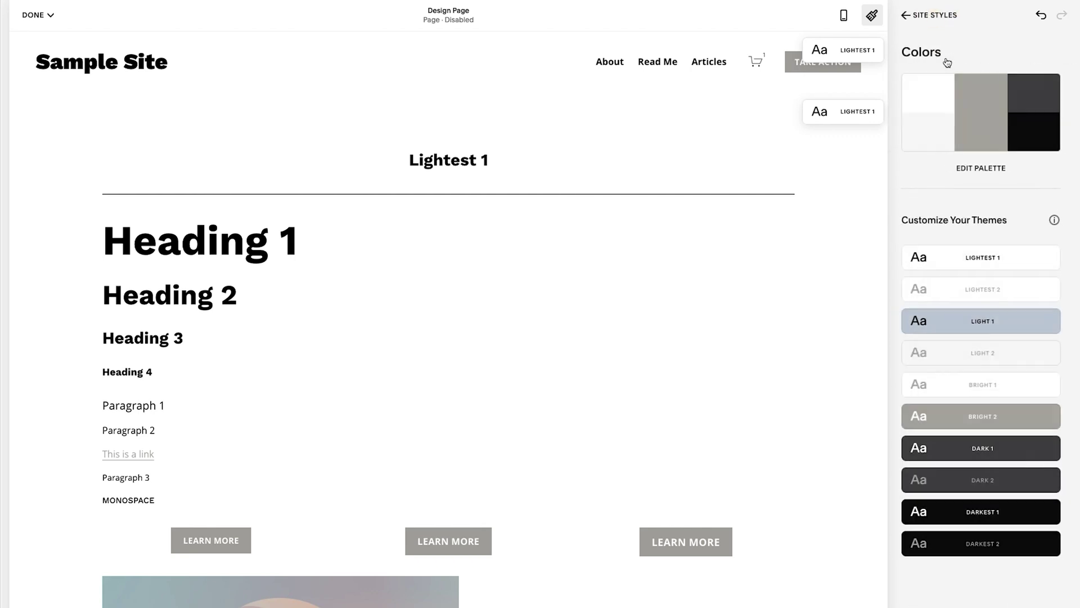
Open the Palette Editor under Colors to show the five palette swatches.
click(998, 170)
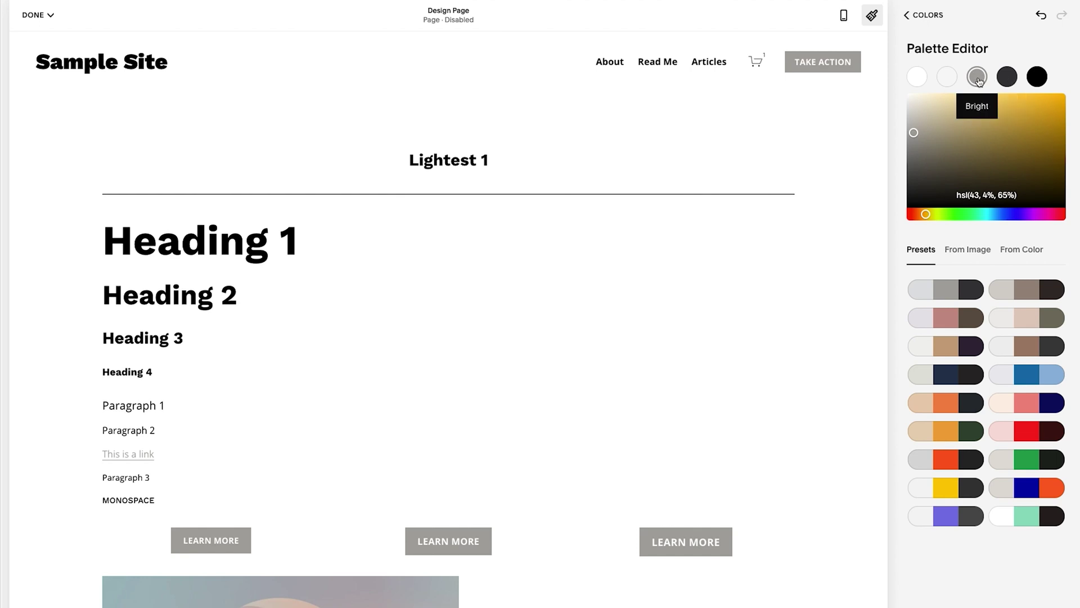
Paste hsl(215, 100%, 50%) into the third swatch and the Dark swatch of the palette.
click(989, 187)
text(hsl(215, 100%, 50%))
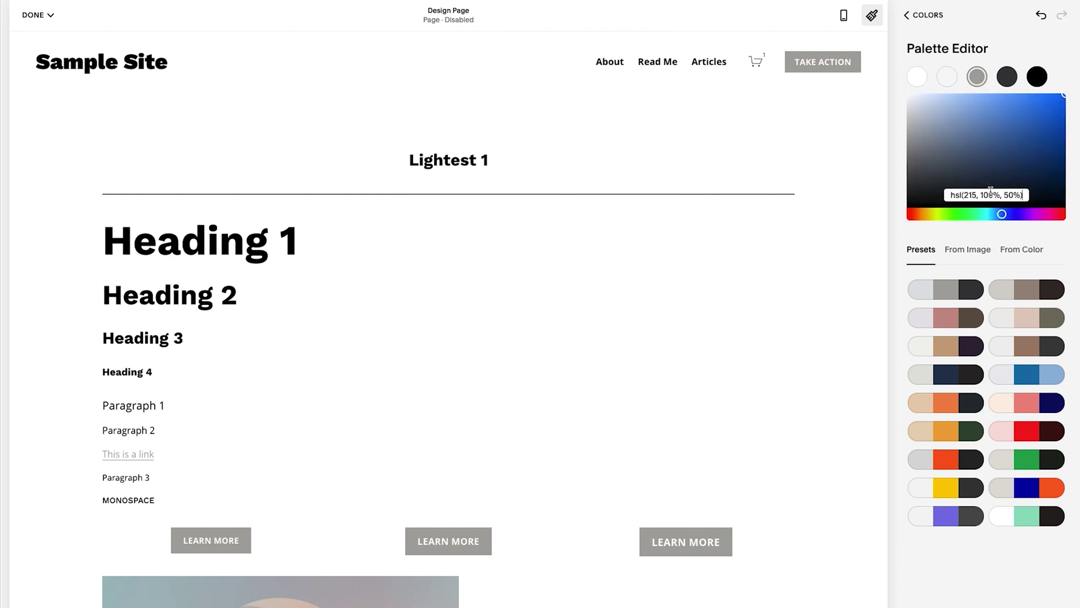
key(Return)
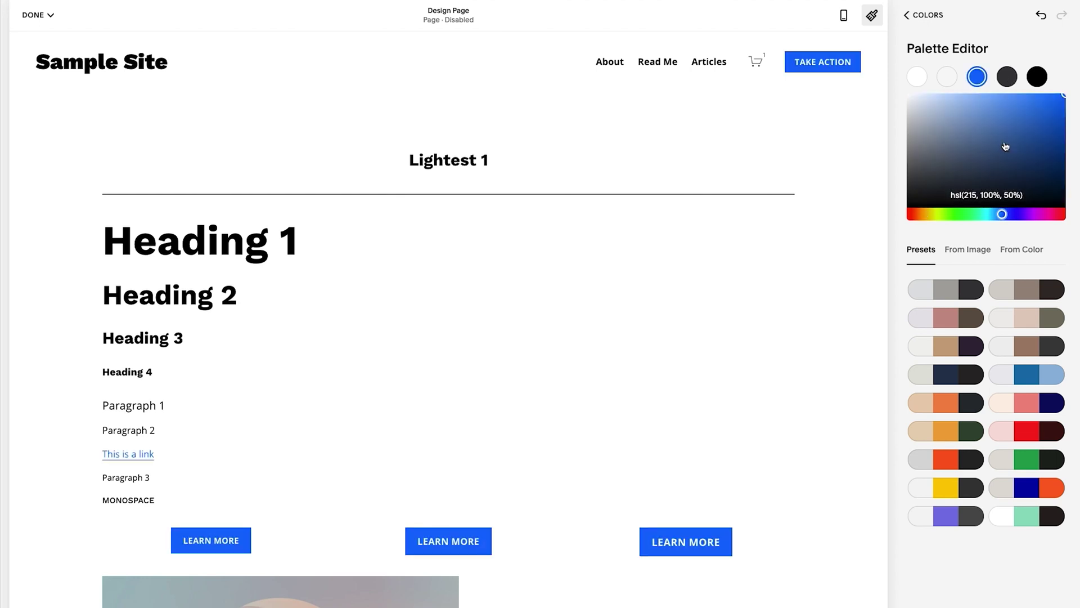
click(1007, 76)
click(989, 106)
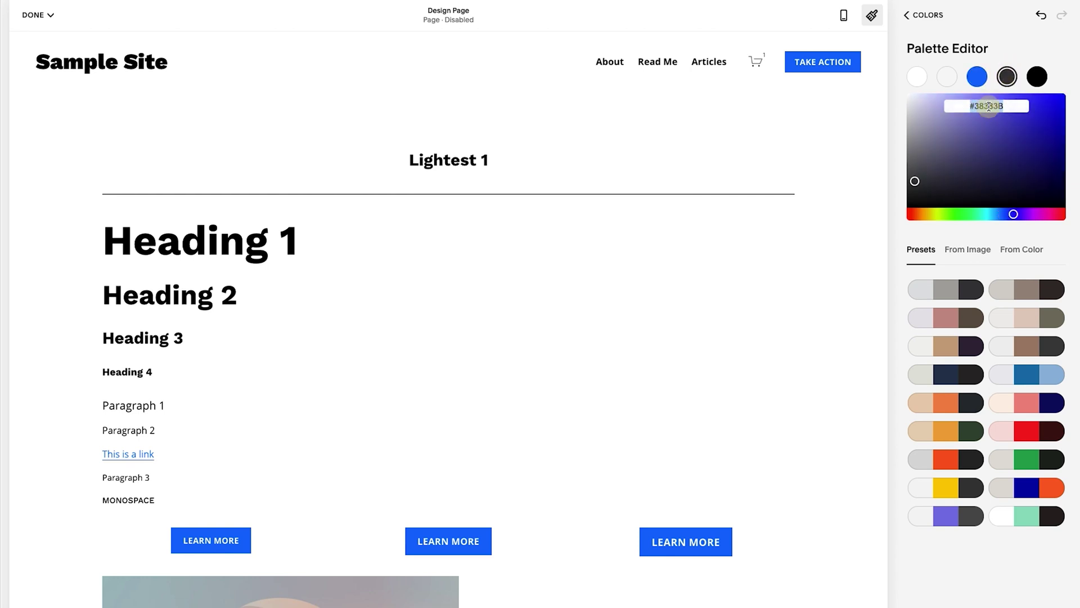
text(hsl(215, 100%, 50%))
key(Return)
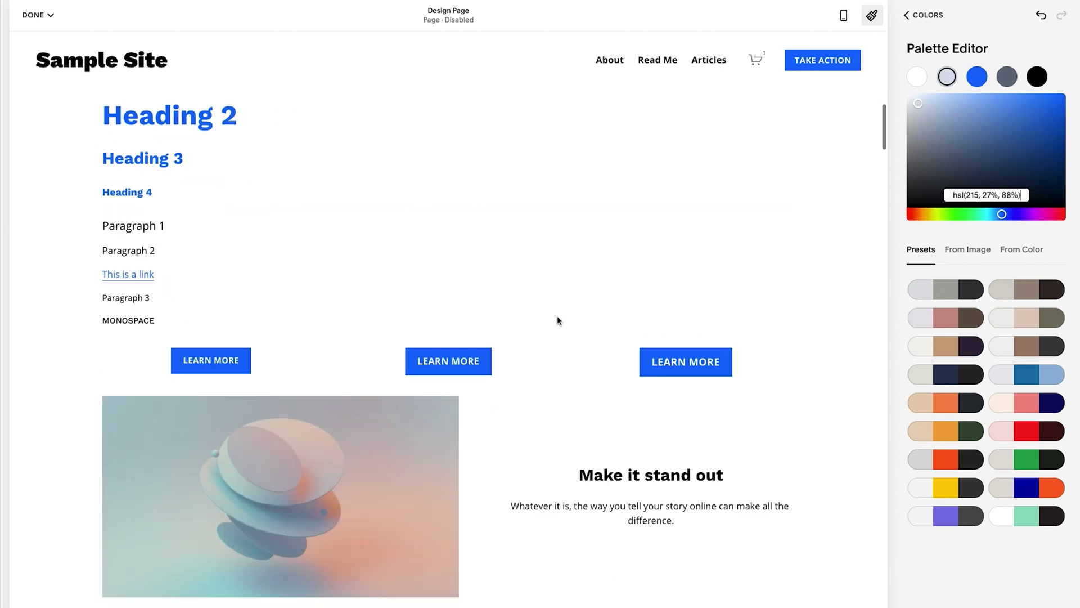
Review the updated palette, check the fourth colour, and return to Site Styles.
scroll(557, 315, down, 7)
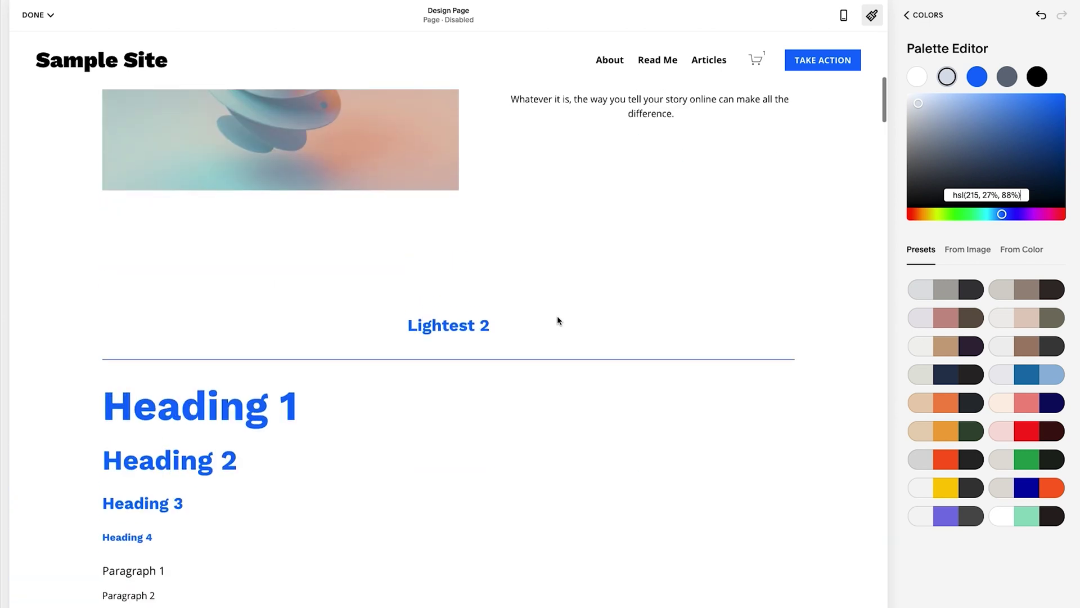
scroll(379, 369, down, 12)
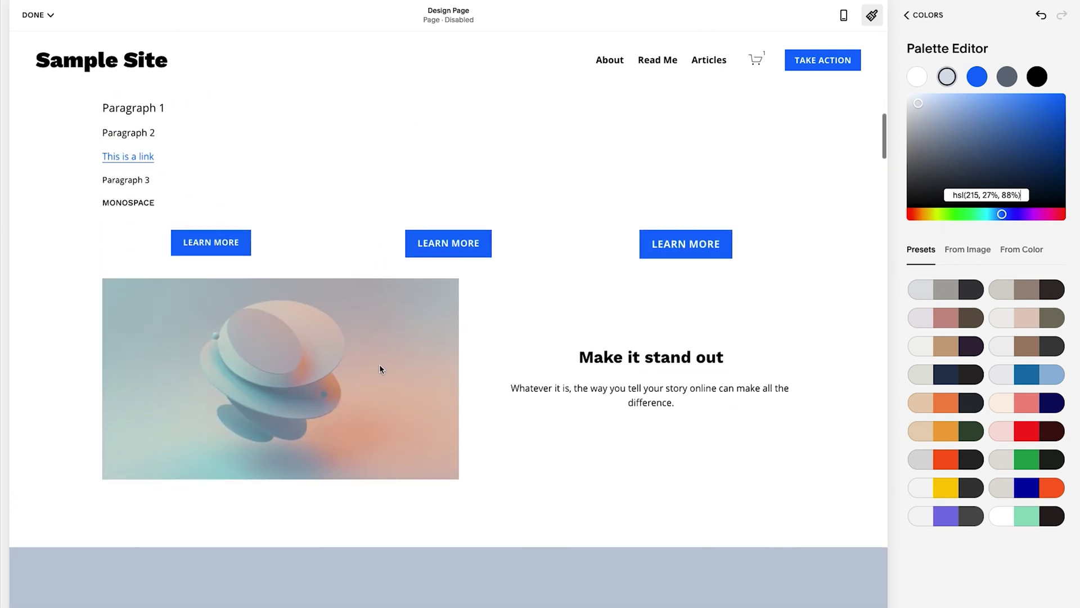
scroll(379, 369, down, 15)
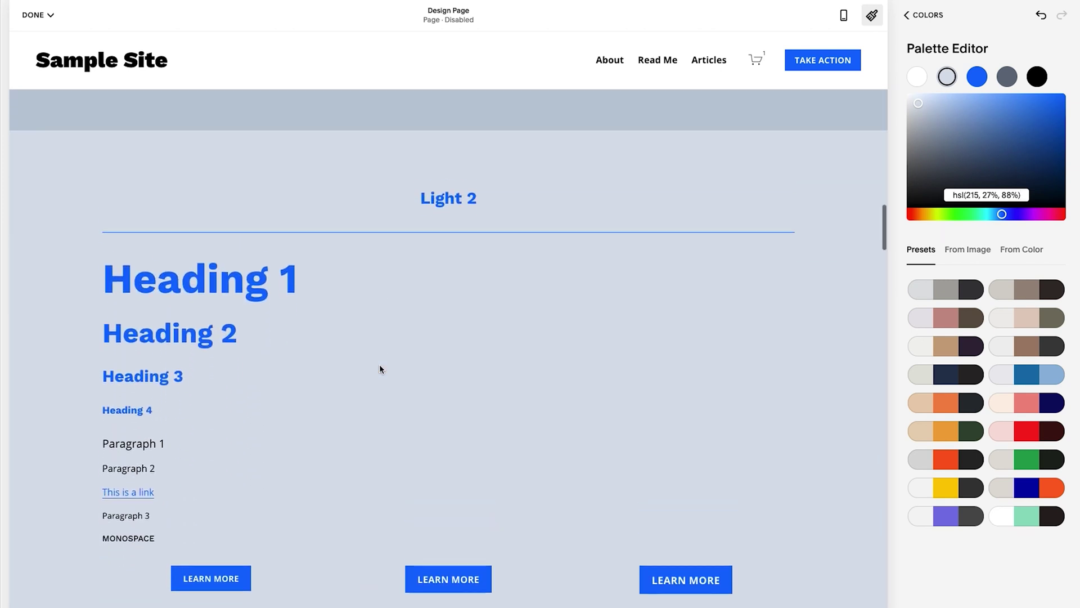
scroll(369, 252, down, 1)
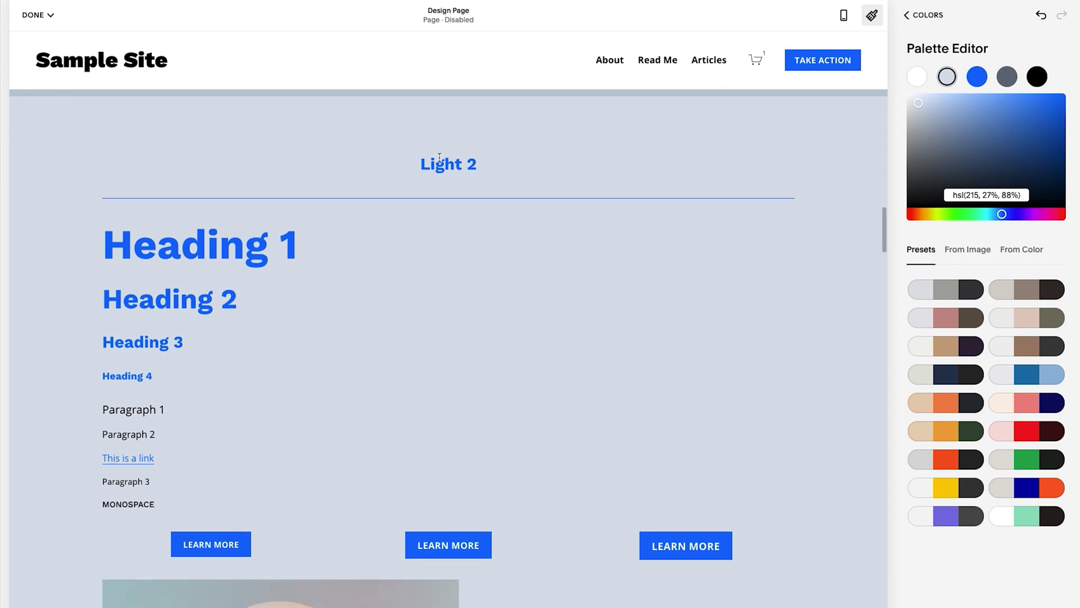
scroll(486, 218, down, 2)
scroll(486, 218, up, 2)
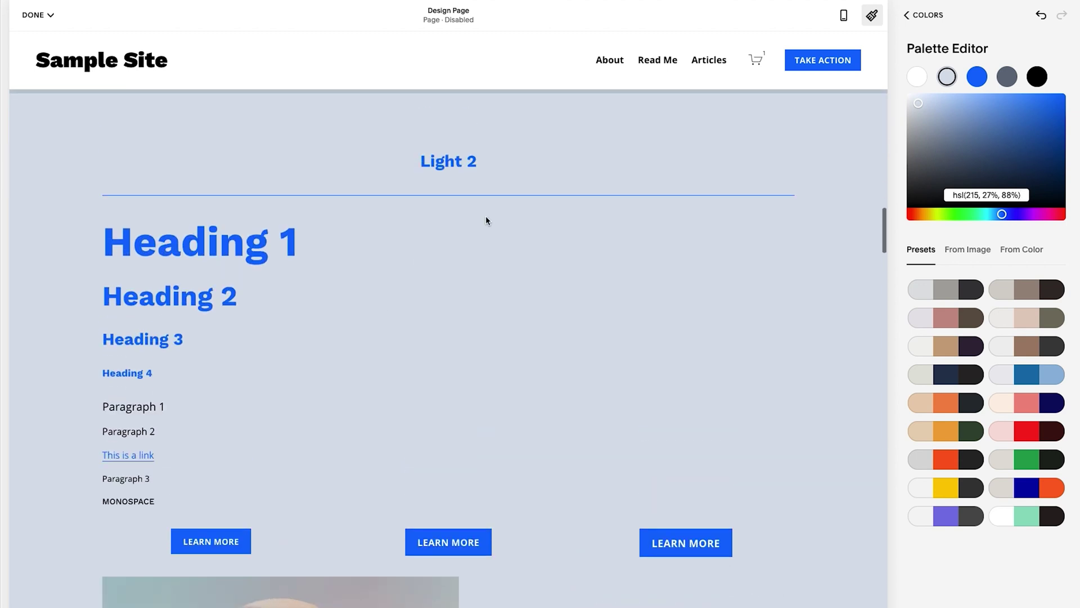
scroll(486, 218, down, 8)
scroll(486, 219, down, 13)
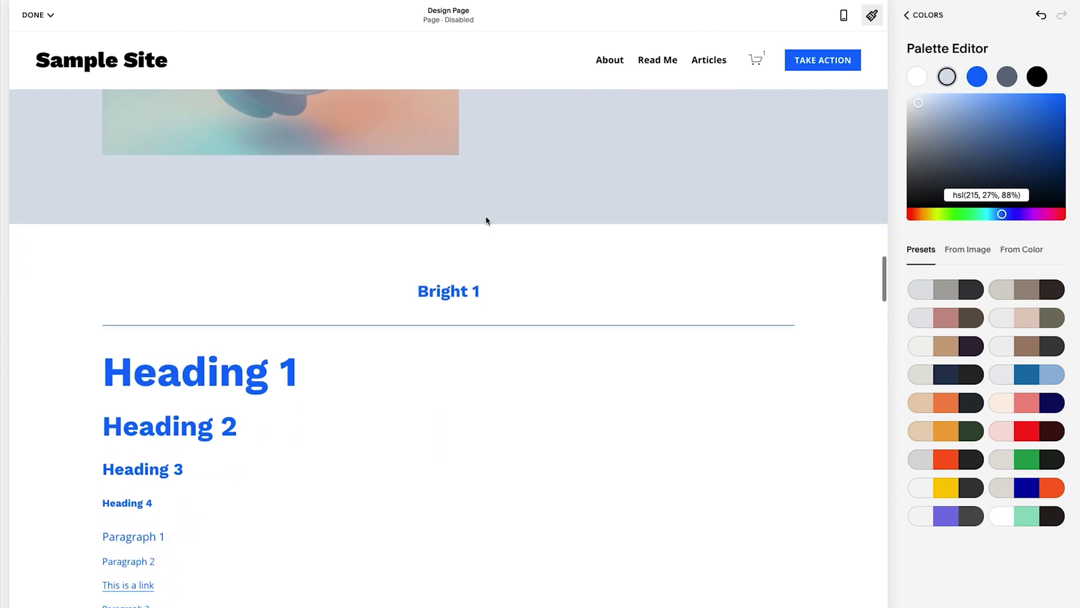
scroll(487, 220, down, 20)
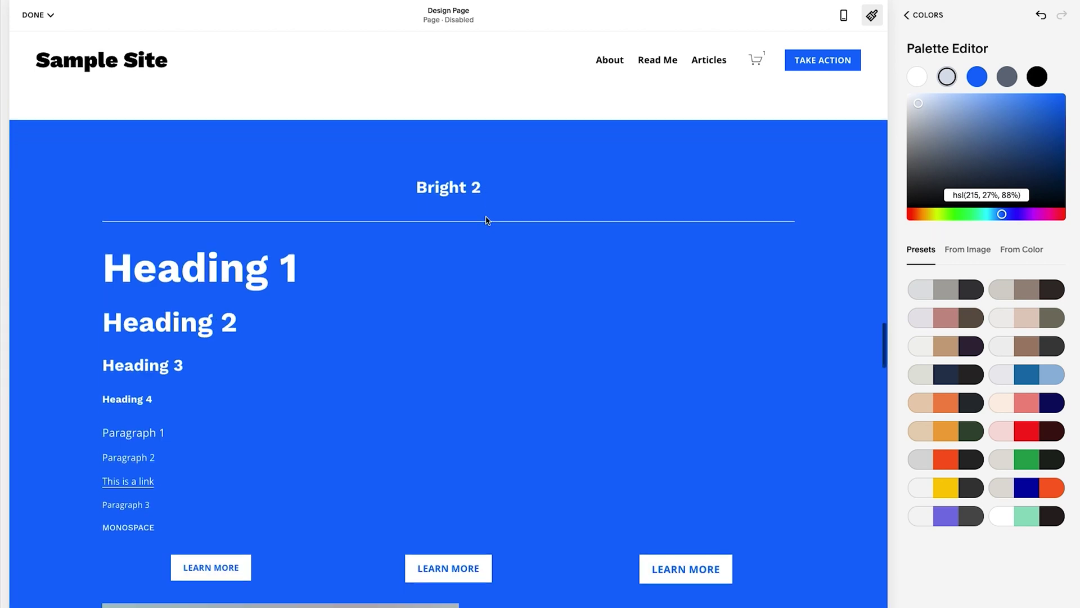
scroll(487, 219, up, 5)
scroll(487, 220, down, 10)
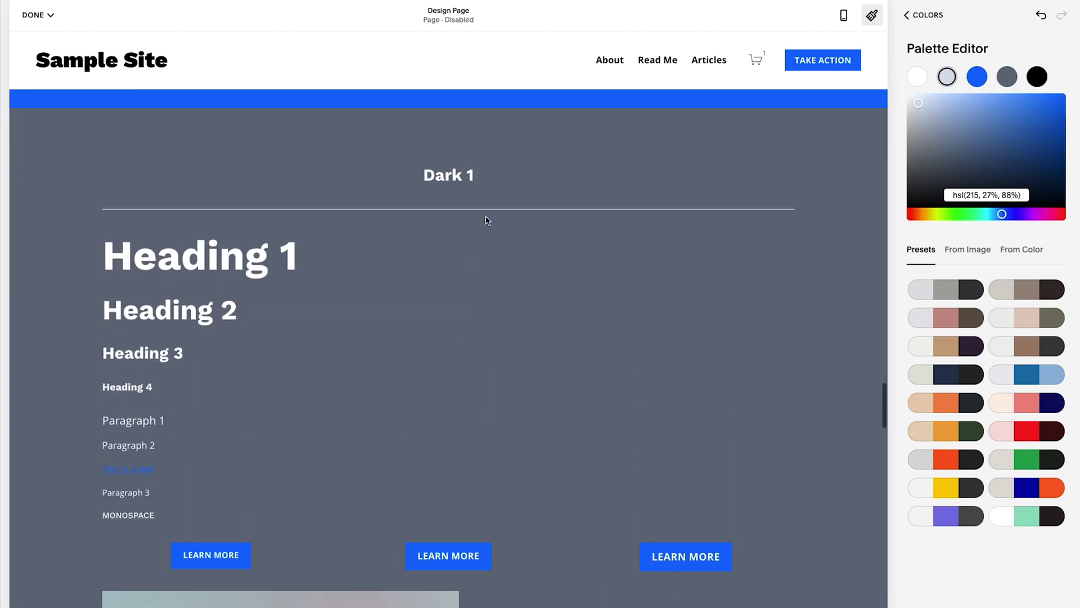
scroll(492, 207, up, 1)
scroll(482, 234, down, 15)
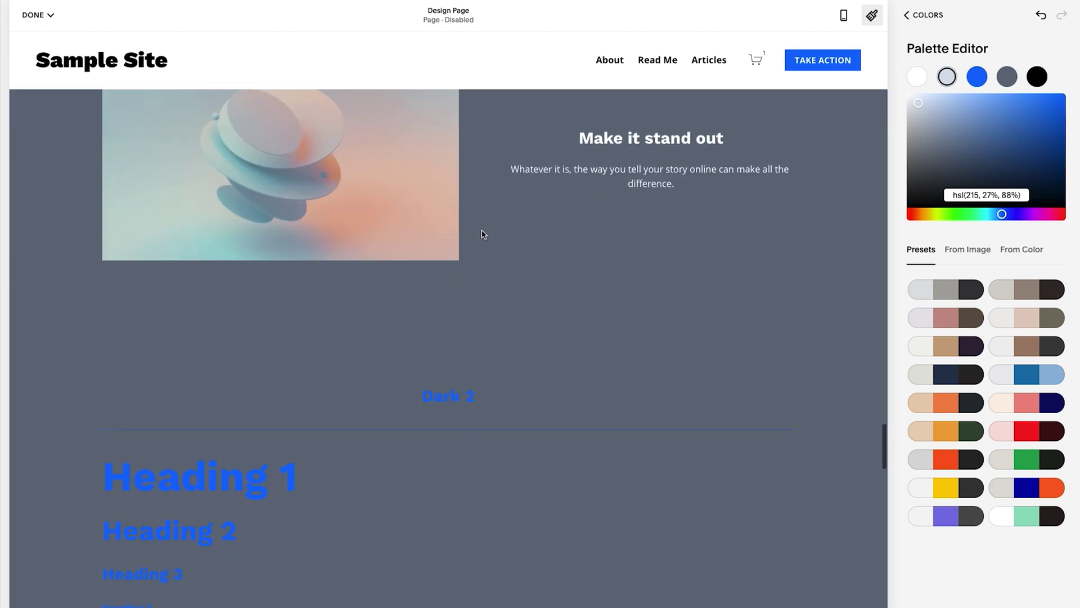
scroll(482, 234, up, 1)
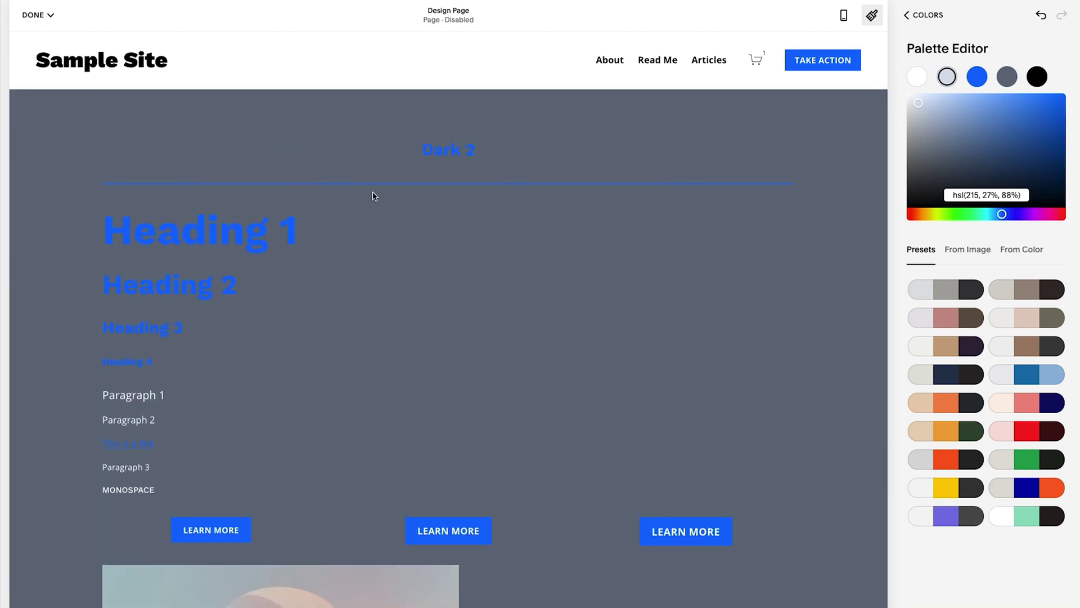
scroll(250, 356, down, 15)
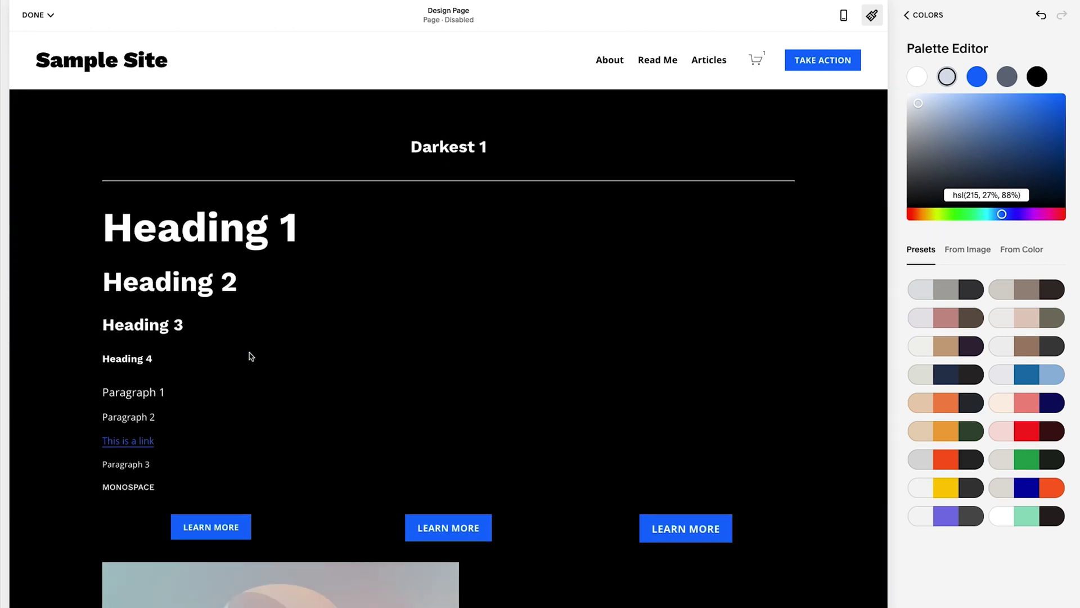
scroll(250, 356, down, 15)
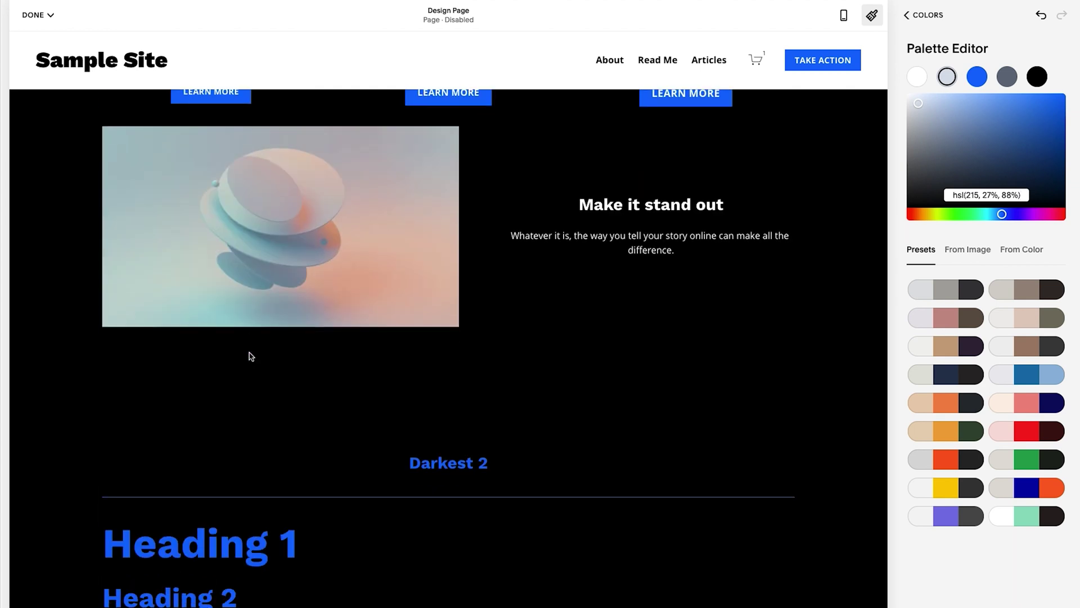
scroll(251, 356, down, 5)
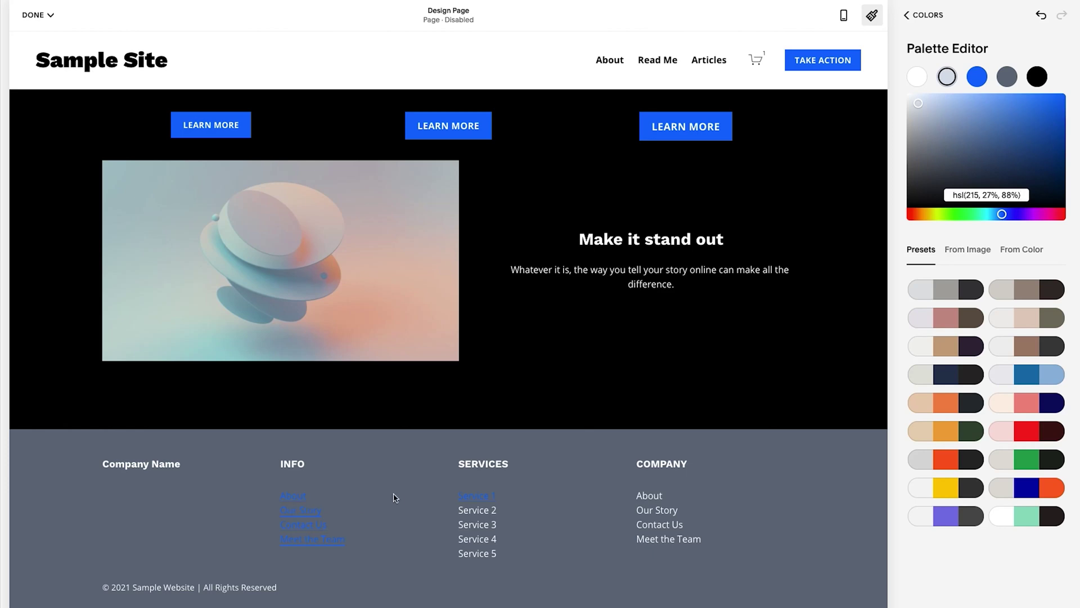
scroll(394, 498, up, 12)
scroll(393, 499, down, 12)
click(1007, 75)
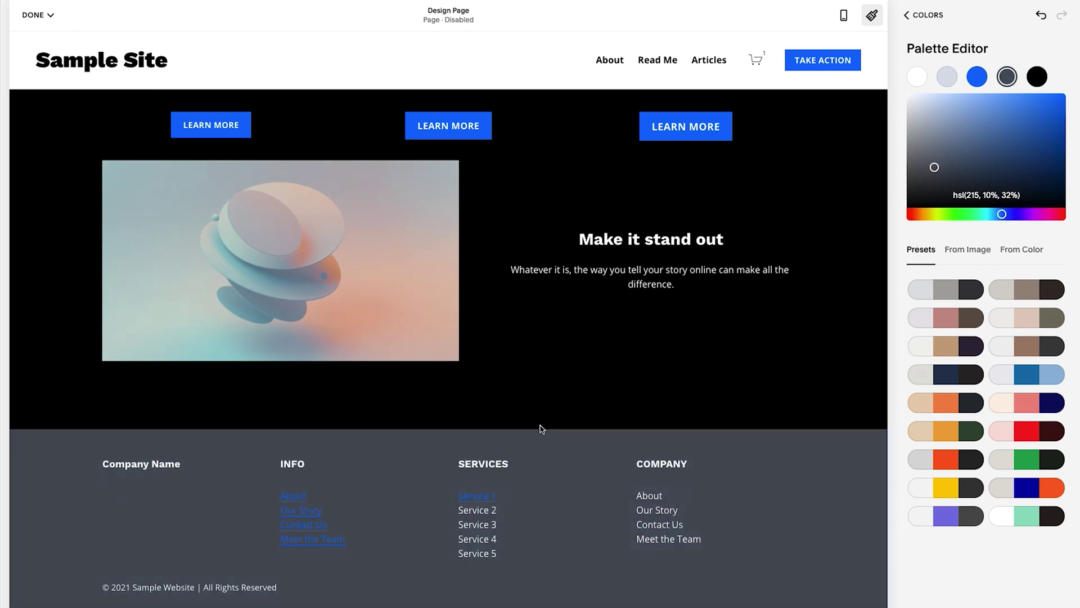
scroll(528, 377, up, 20)
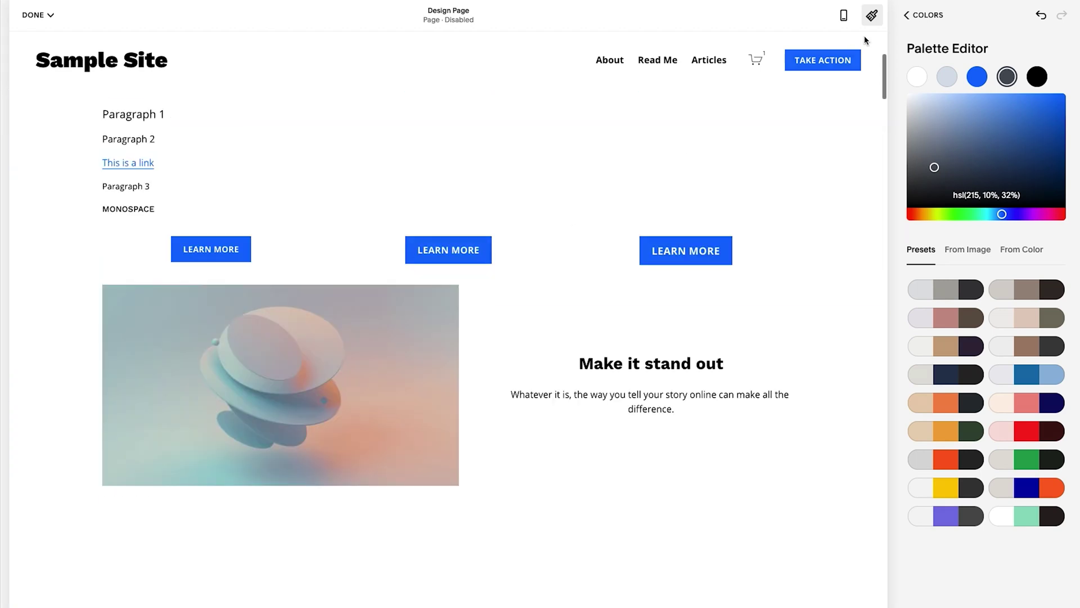
click(925, 16)
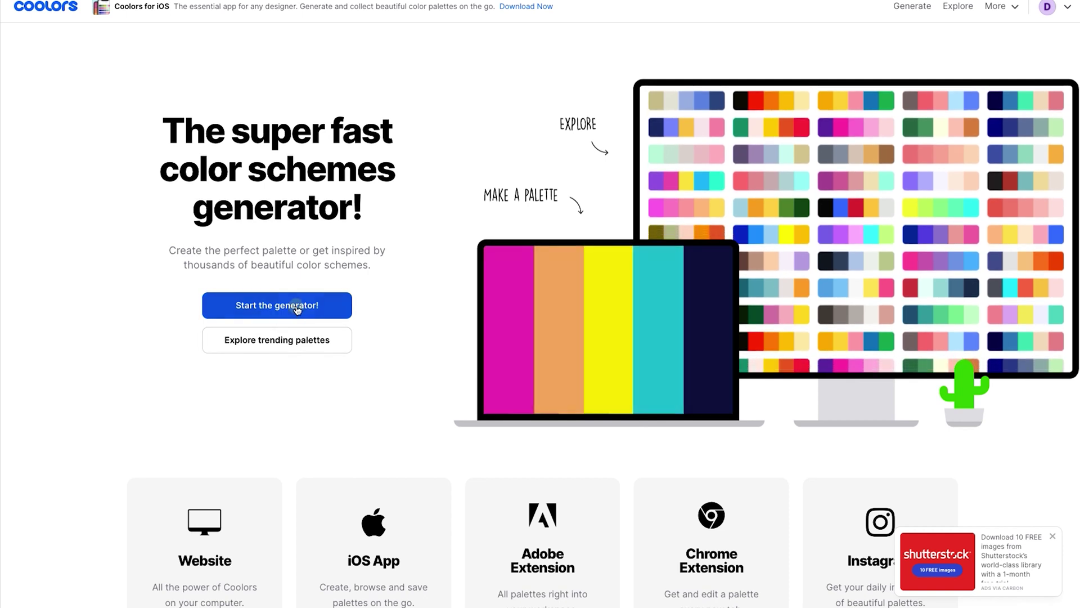
In the Coolors generator, set the middle colour to HSL 215/100/50, lock it, and regenerate.
click(297, 310)
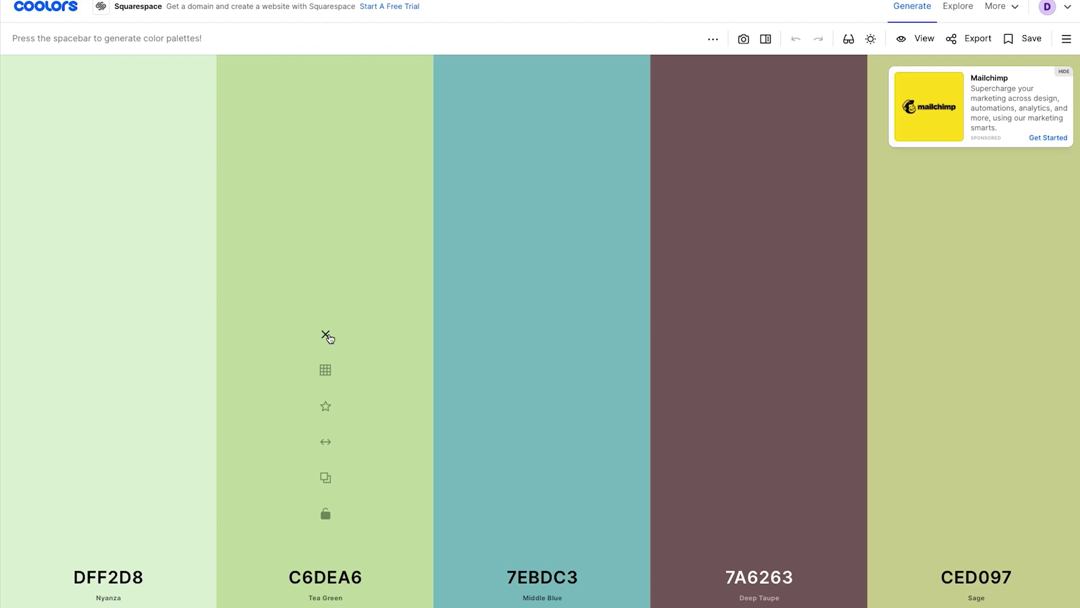
click(565, 570)
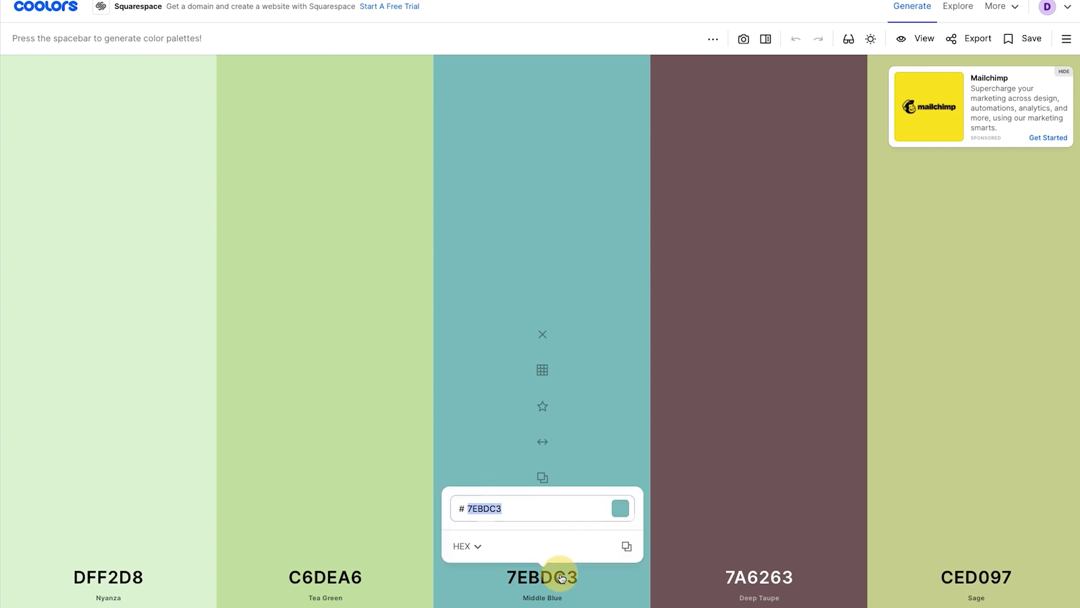
text(hsl(215)
key(ctrl+a)
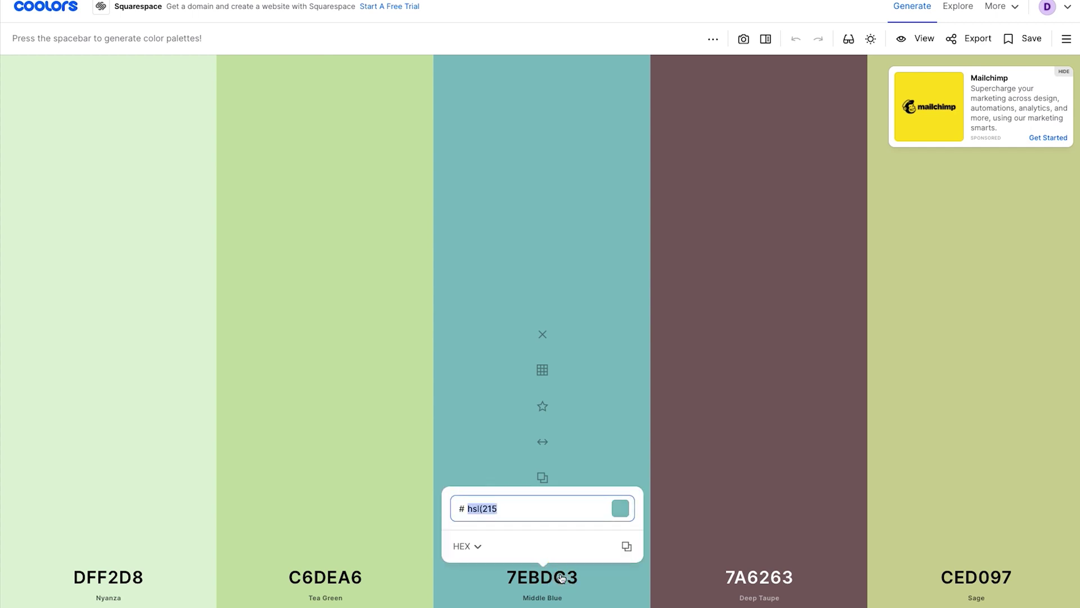
click(477, 548)
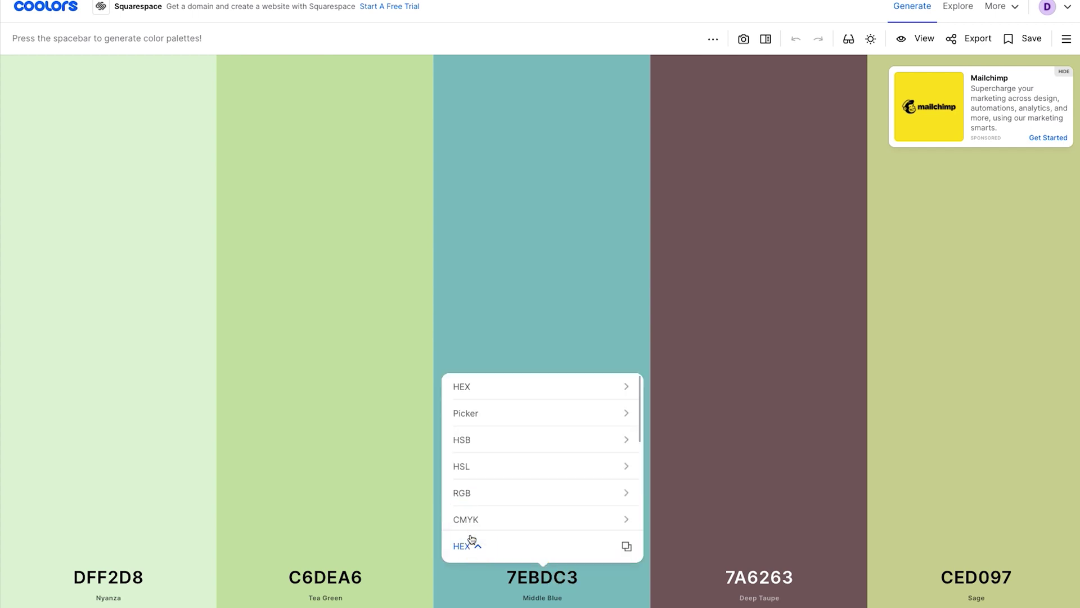
click(475, 463)
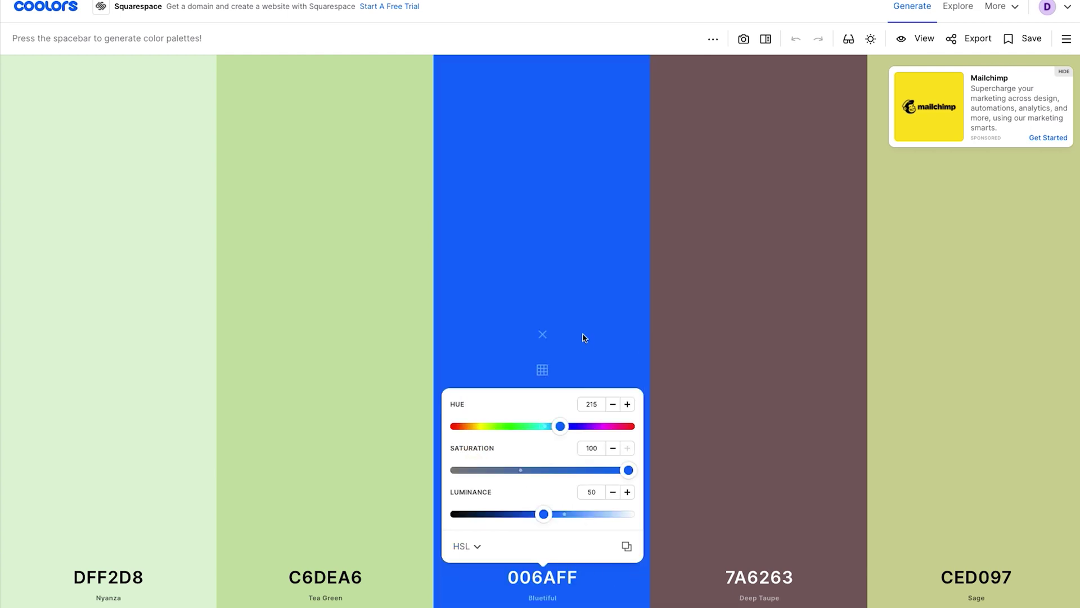
click(596, 272)
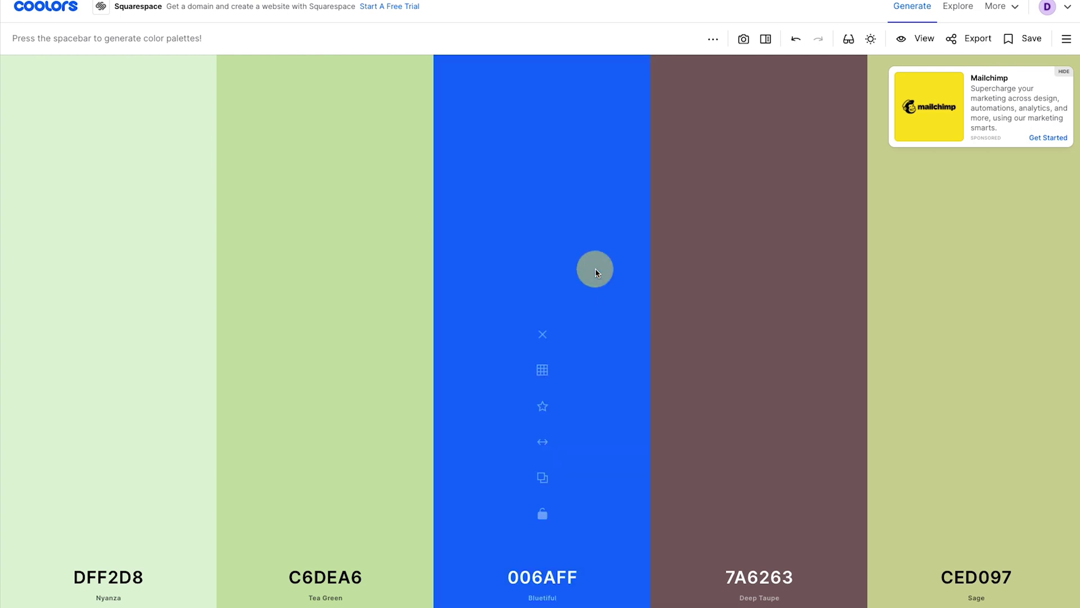
click(542, 517)
key(space)
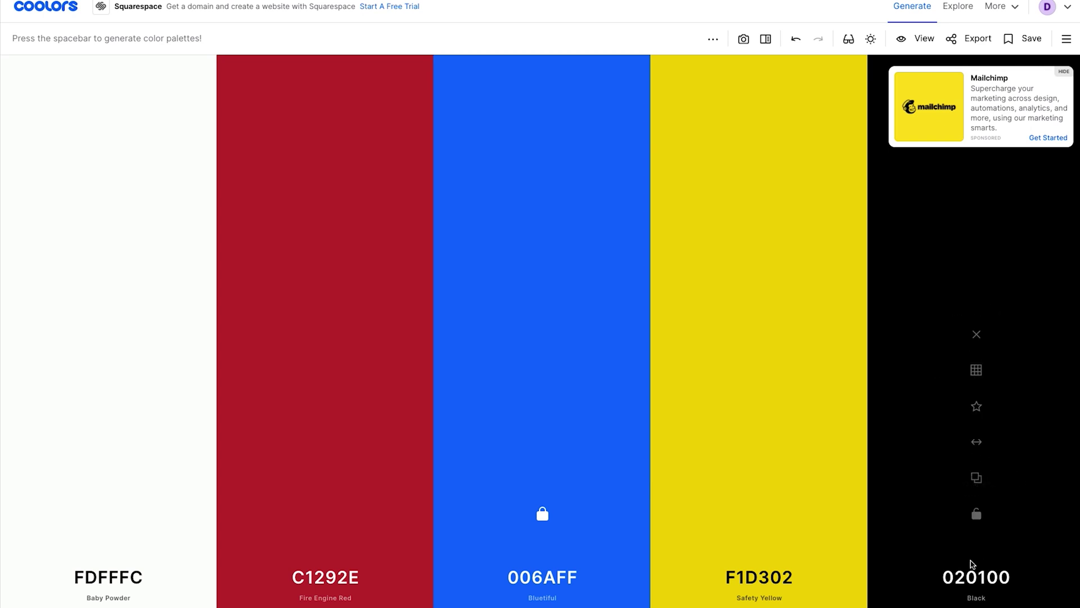
Set the last colour to hex 000000 pure black and lock it.
click(973, 575)
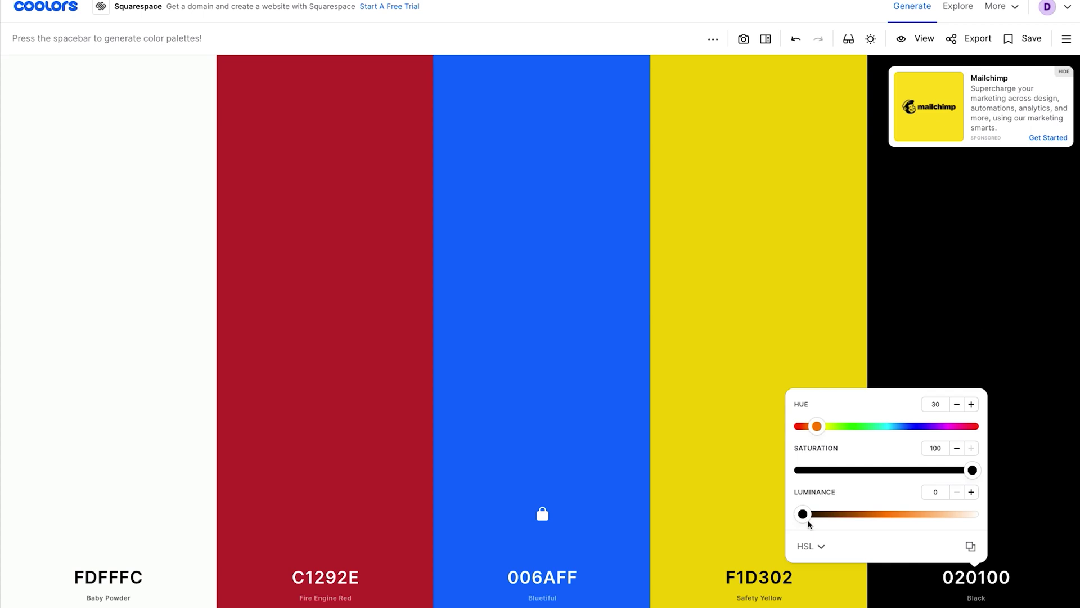
click(809, 546)
click(815, 394)
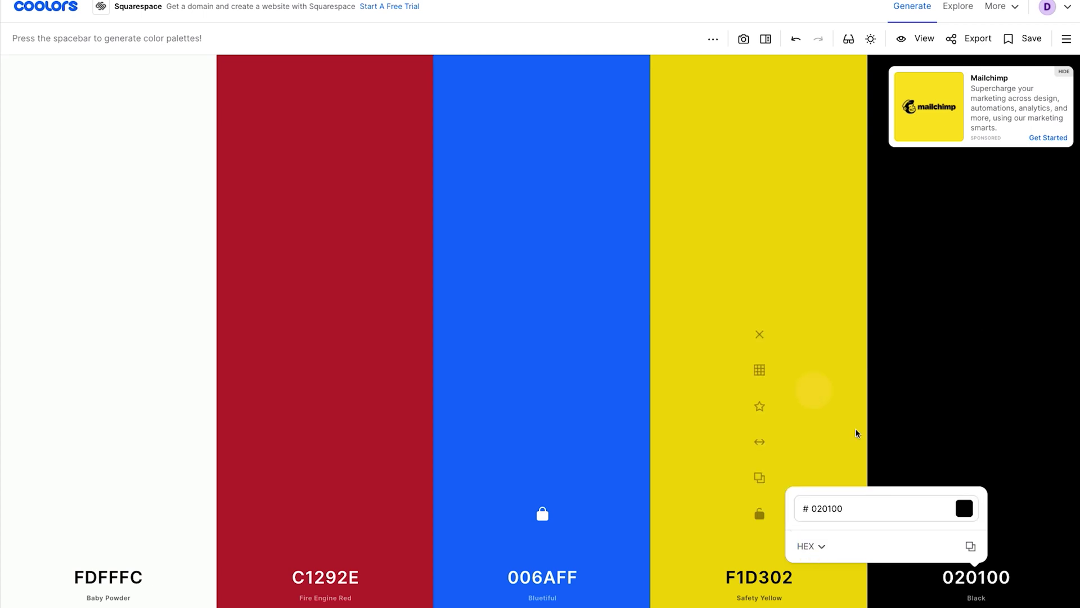
double_click(840, 508)
text(000)
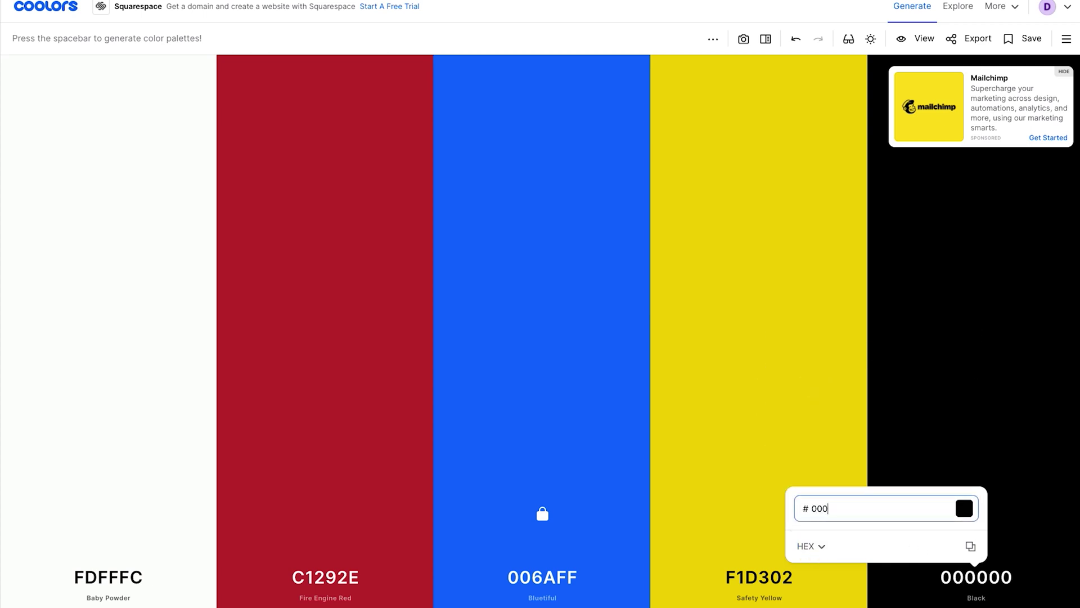
key(Return)
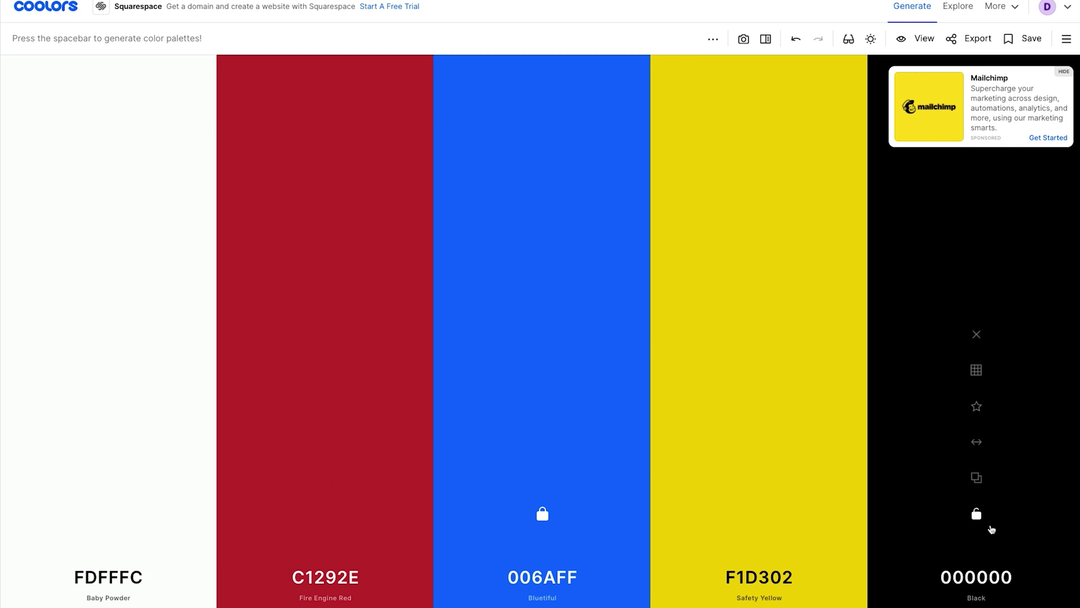
click(977, 513)
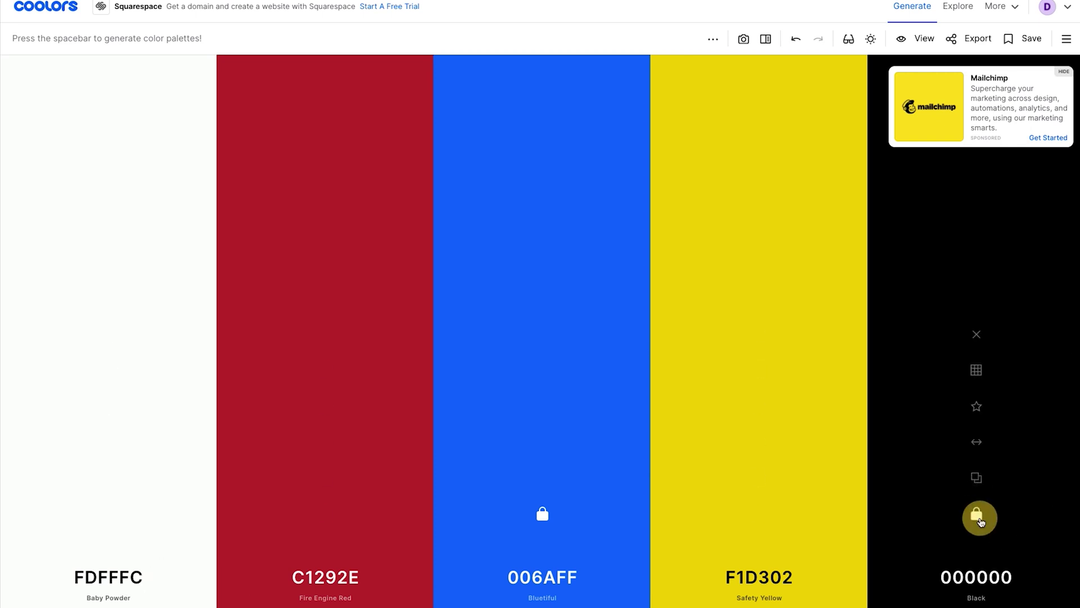
Set the first colour to FFFFFF pure white, lock it, and regenerate.
click(108, 576)
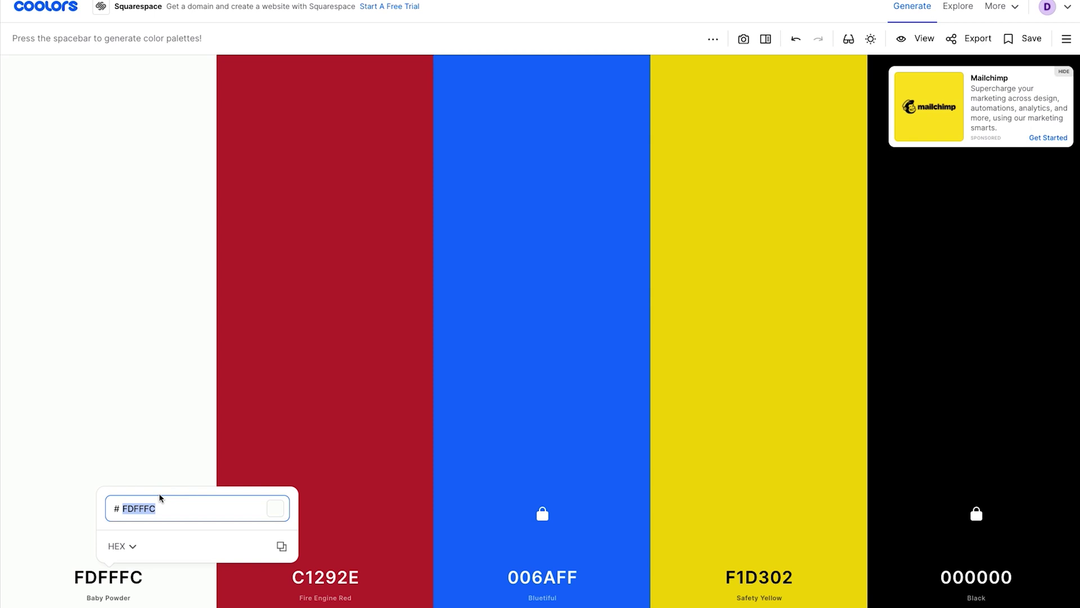
text(FFF)
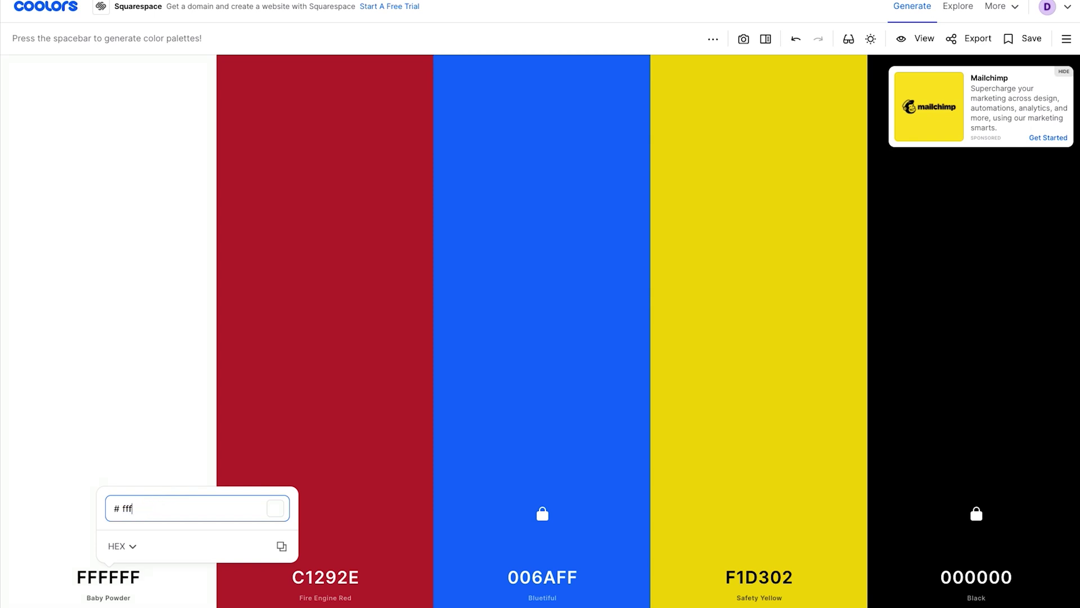
key(Tab)
click(107, 514)
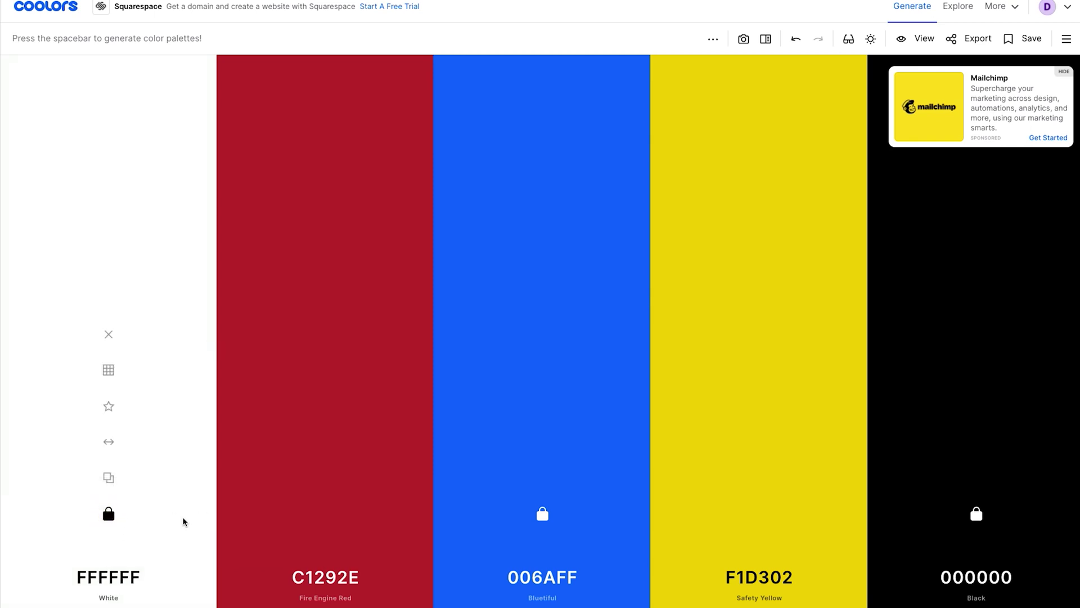
key(space)
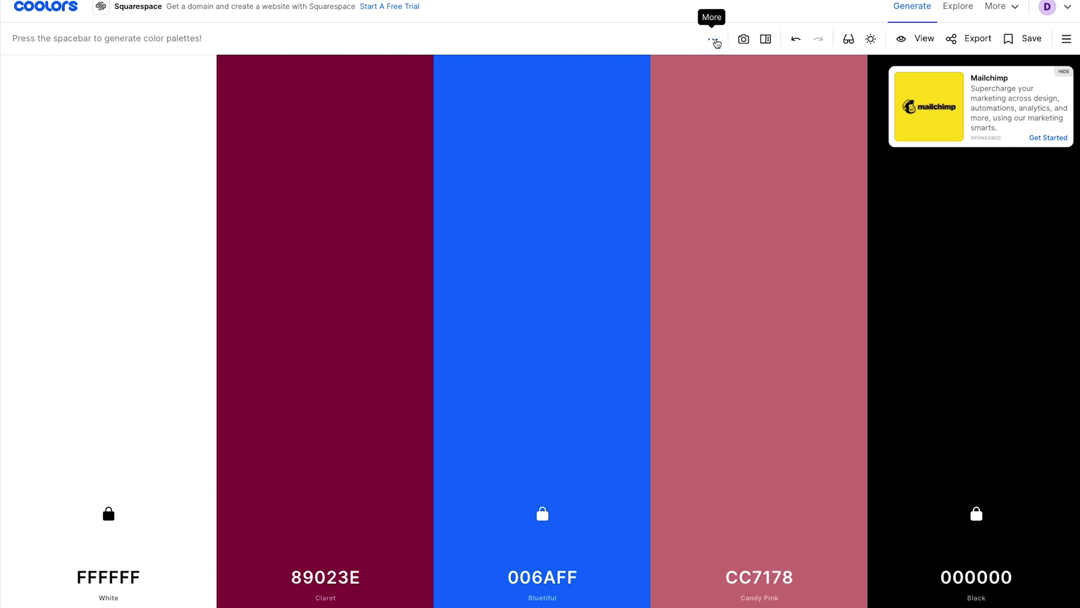
Switch the generate method to Monochromatic and regenerate new palettes.
click(715, 41)
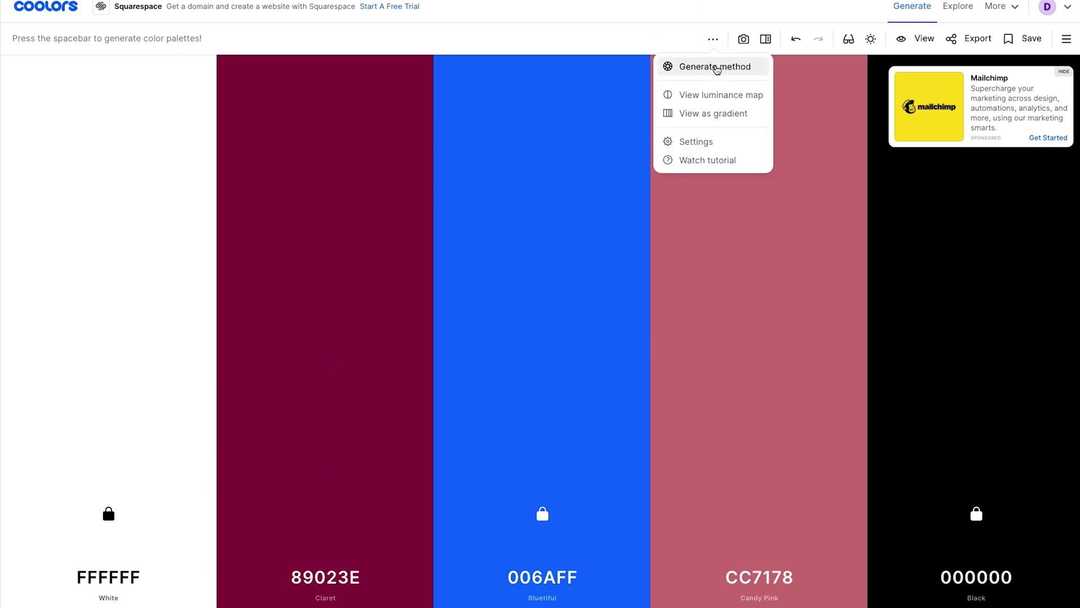
click(715, 66)
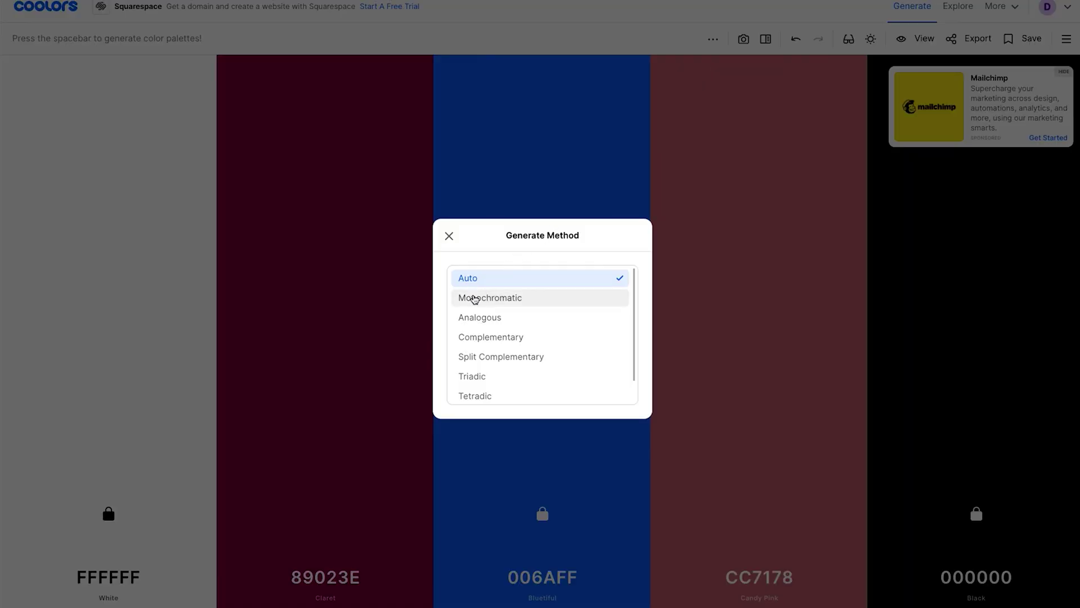
click(497, 300)
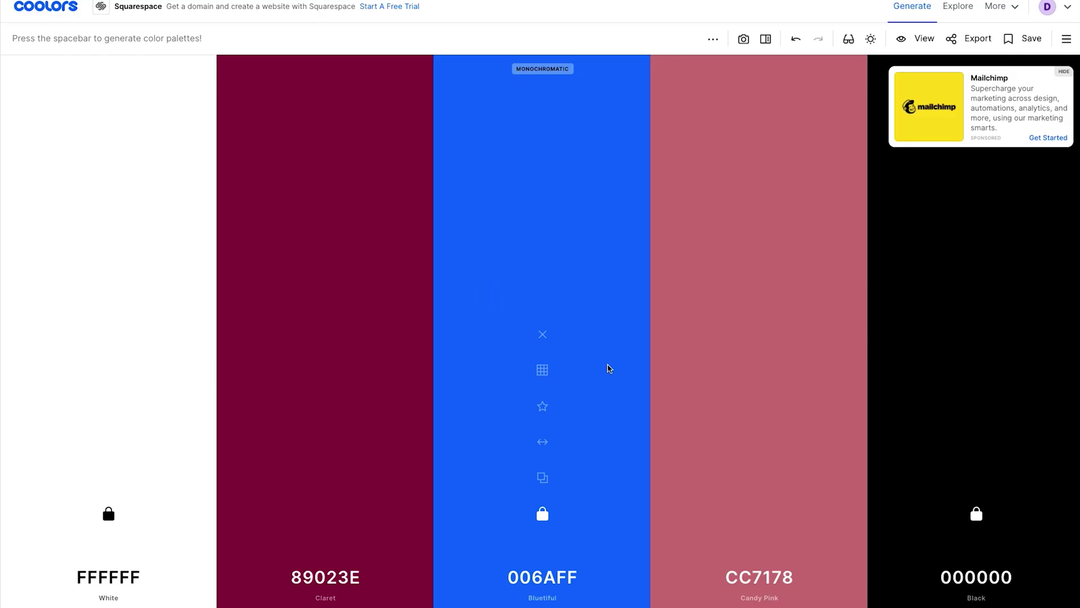
key(space)
key(space)
key(space)
key(space)
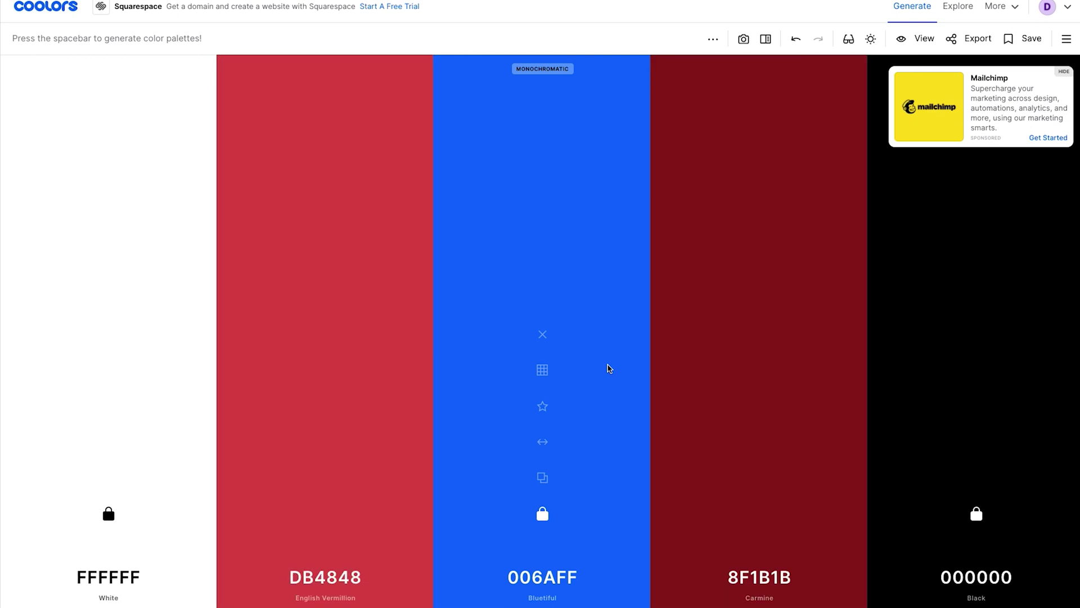
key(space)
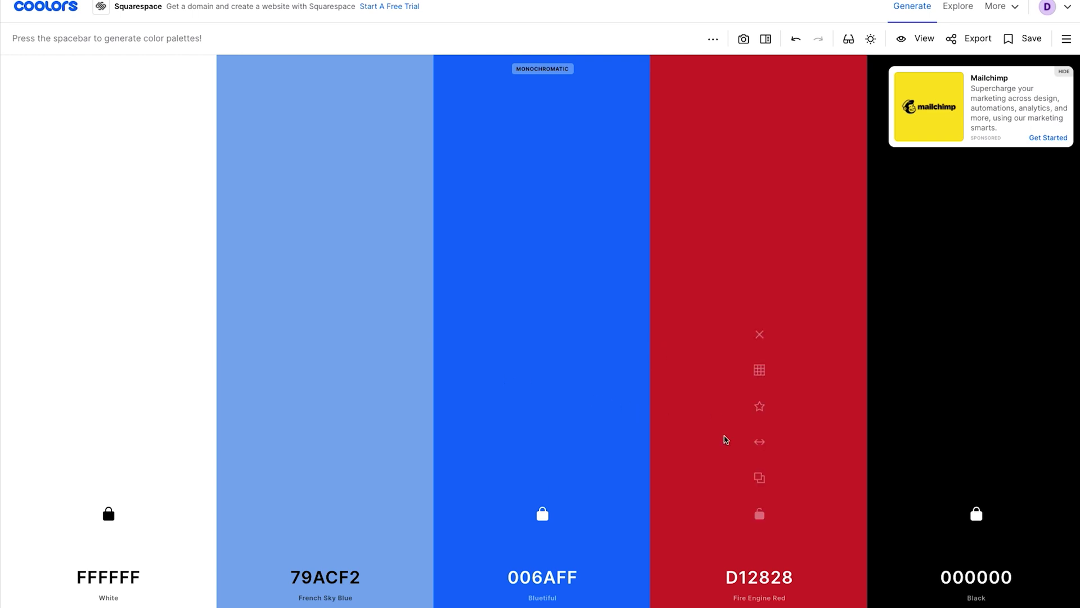
Paste 006AFF into the fourth colour, pick its light shade ADCFFF, and lock it.
click(539, 574)
key(ctrl+c)
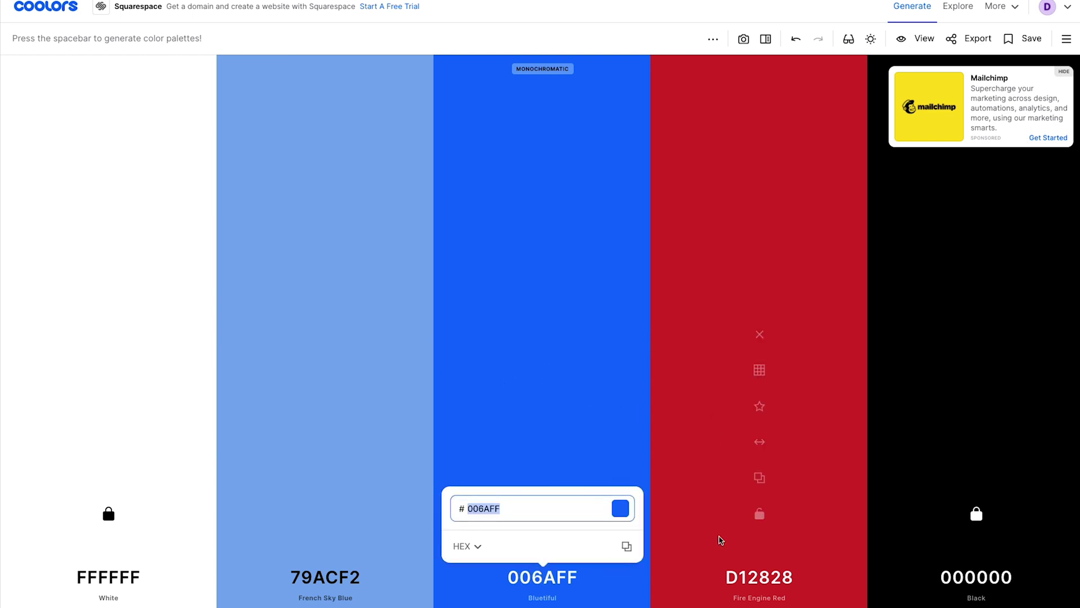
click(756, 572)
key(ctrl+v)
click(849, 403)
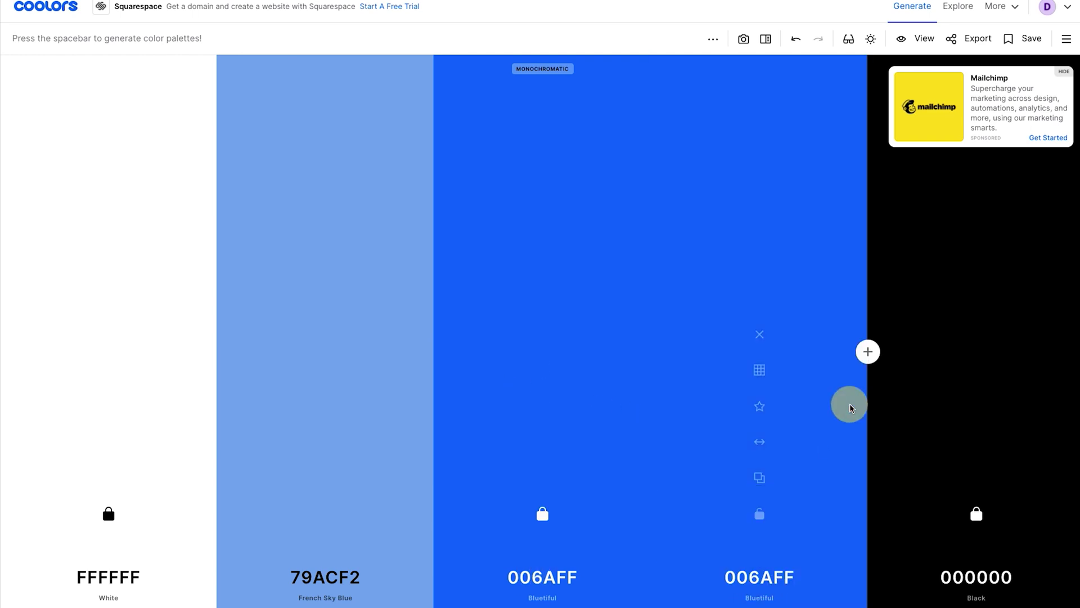
click(759, 370)
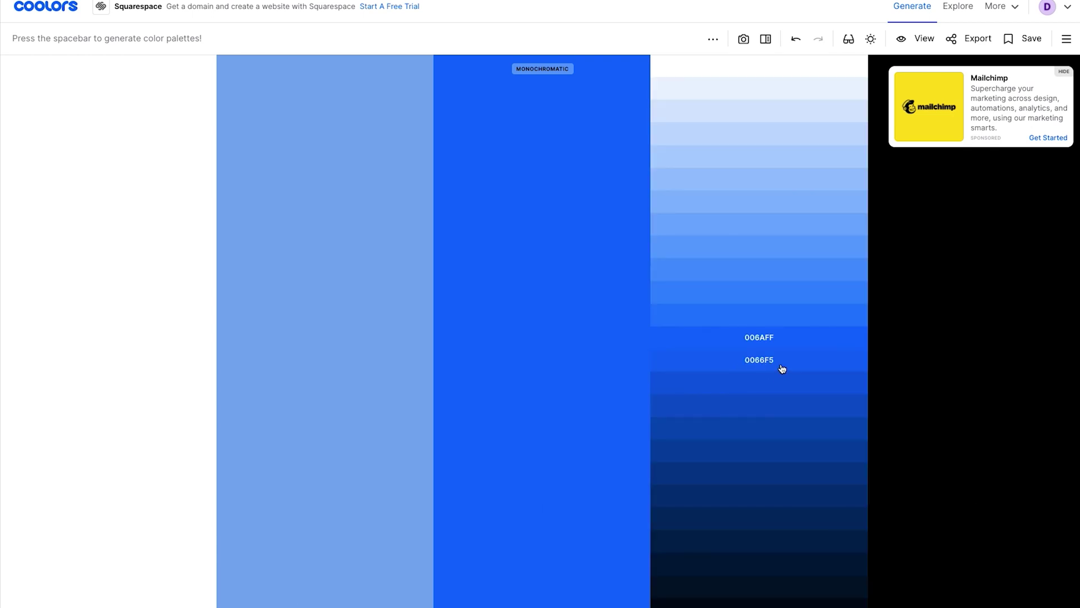
click(765, 340)
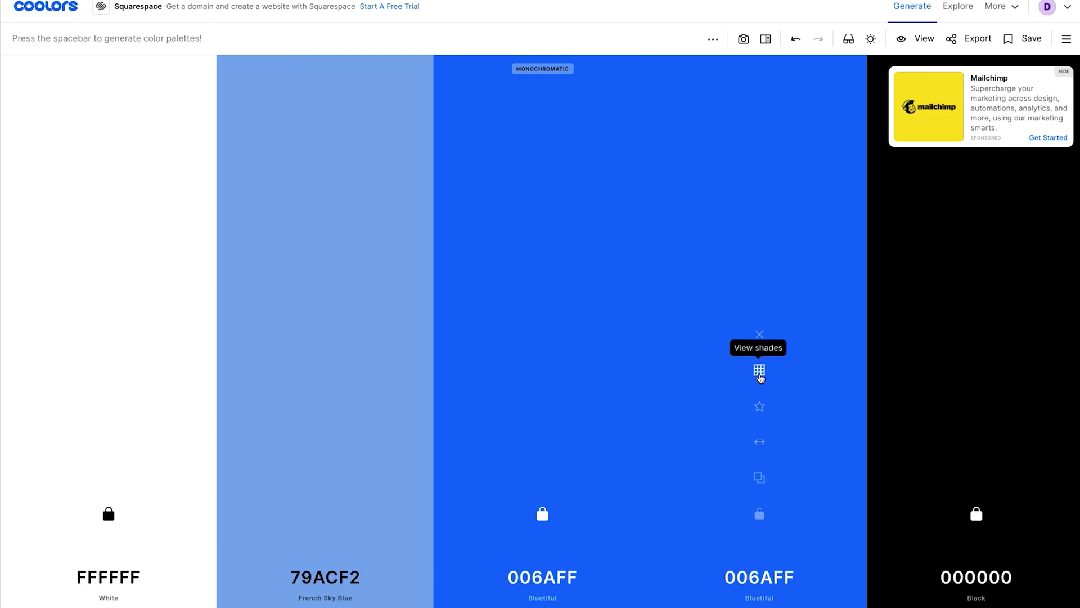
click(759, 371)
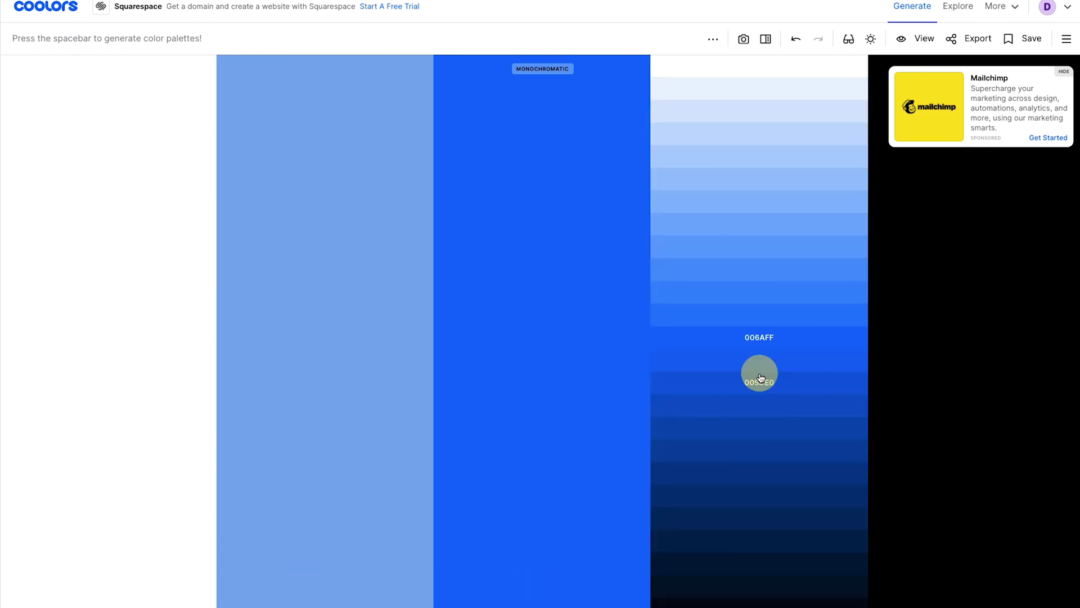
click(752, 159)
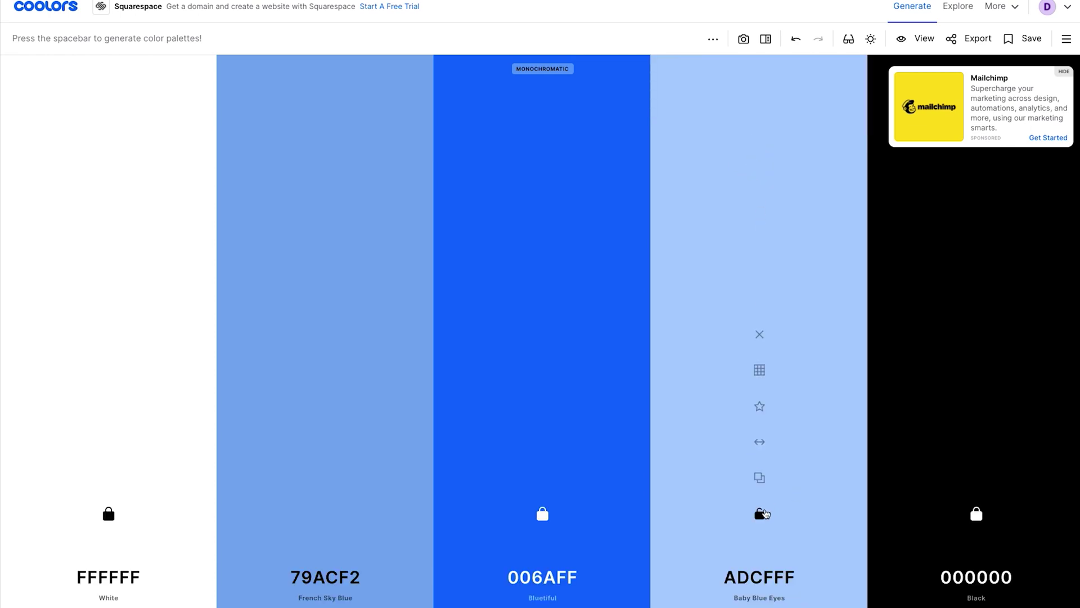
click(760, 512)
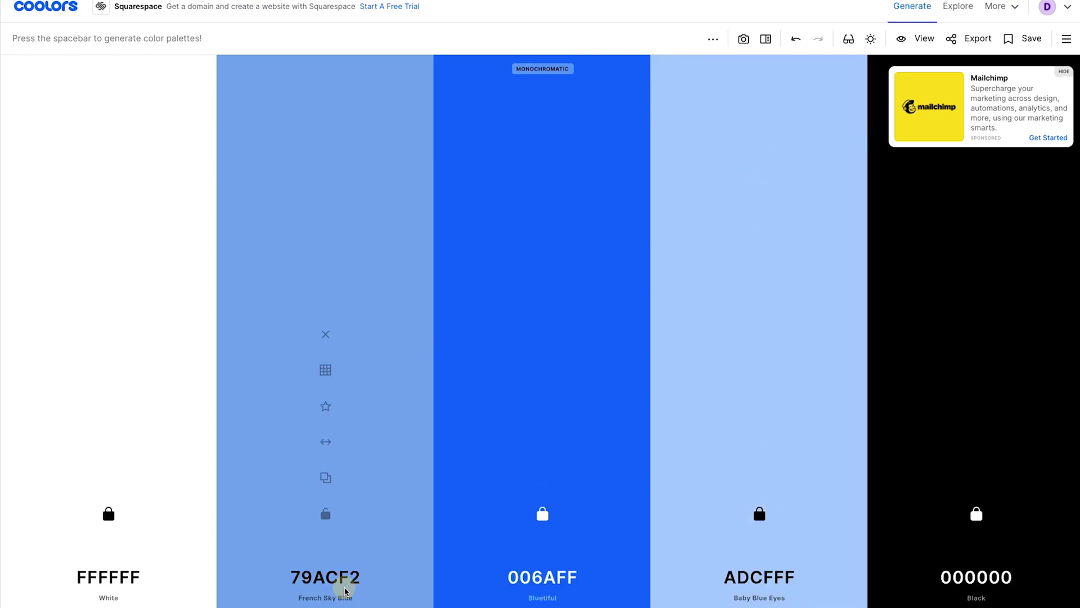
Paste 006AFF into the second colour and pick its dark shade 003B8F.
click(326, 582)
key(ctrl+v)
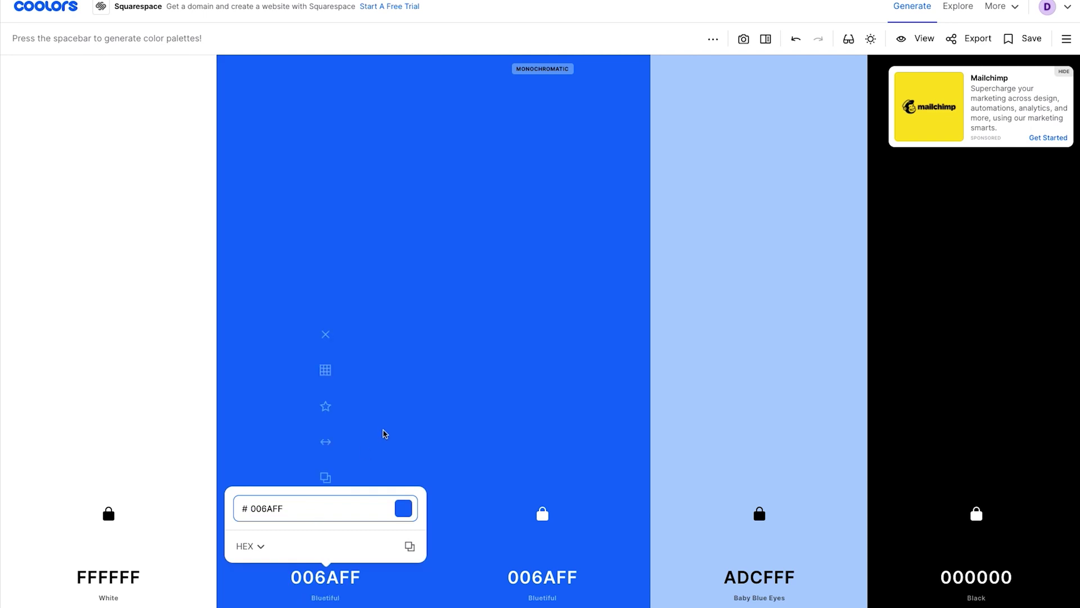
click(383, 434)
click(325, 370)
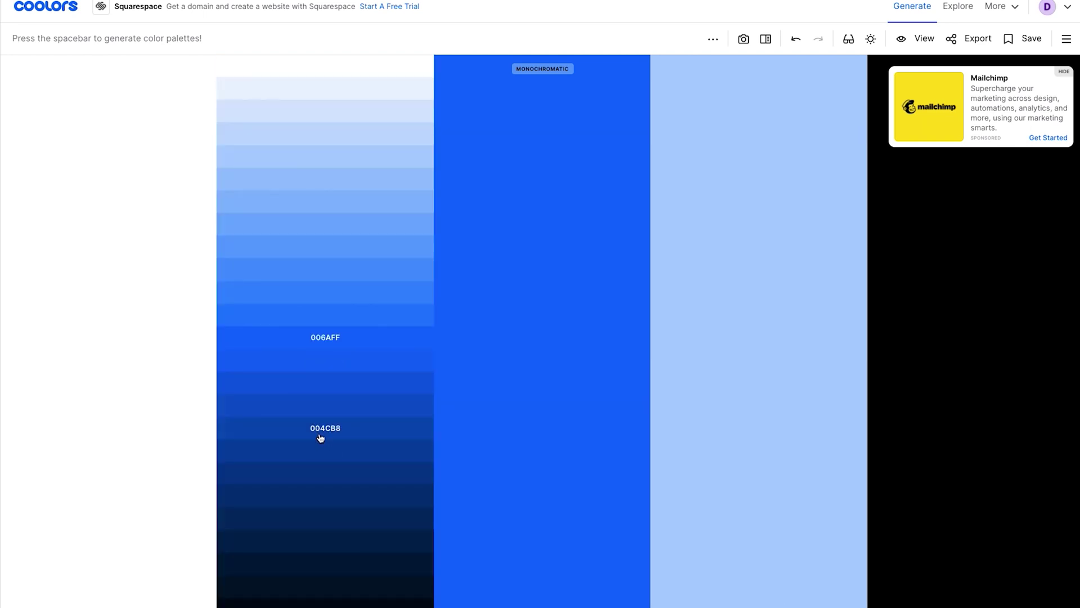
click(320, 479)
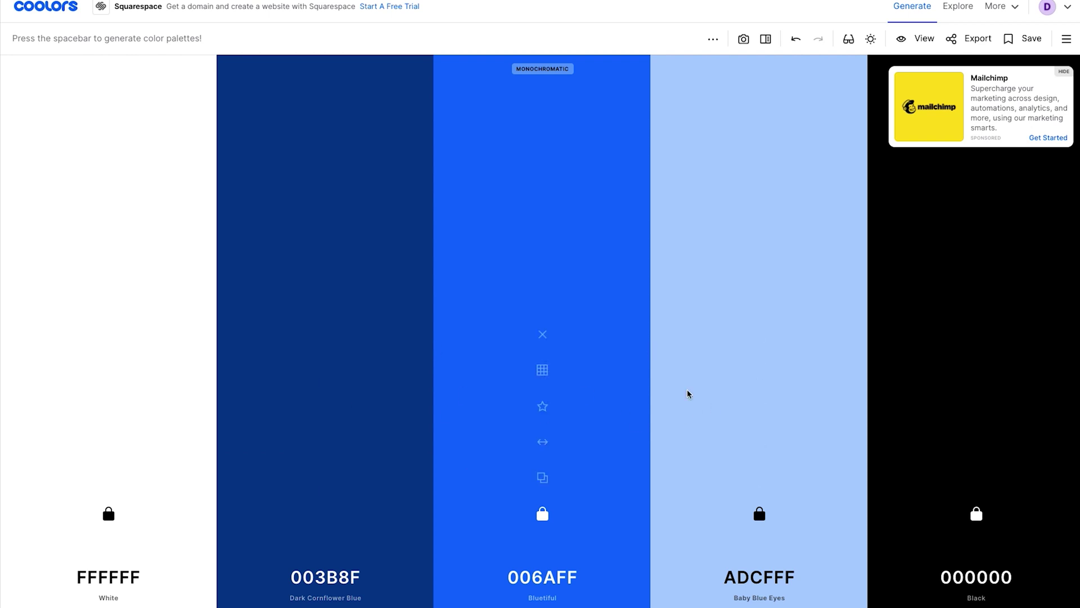
click(318, 577)
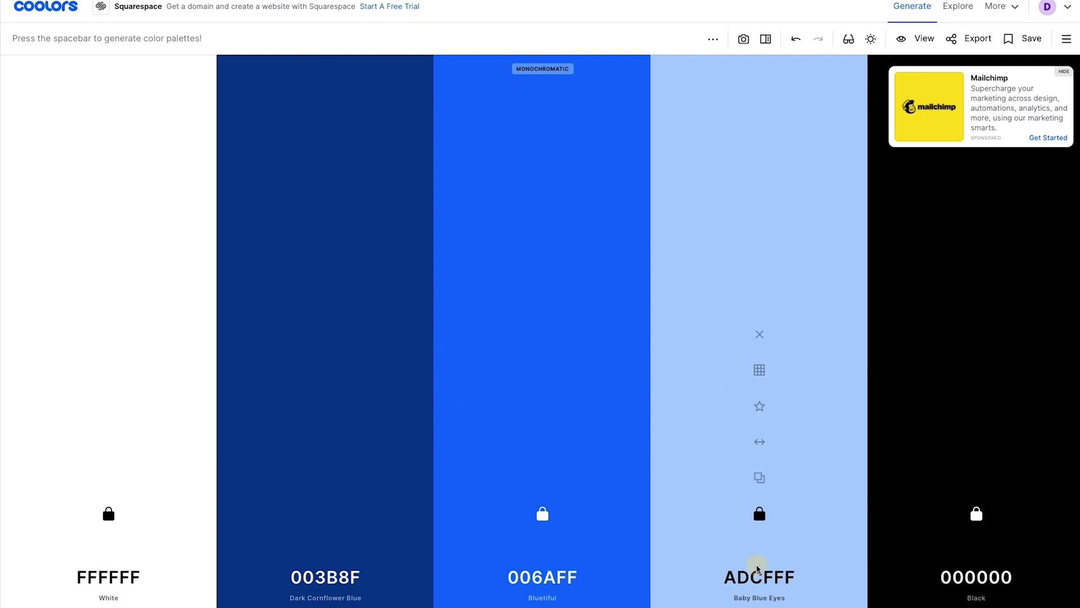
click(760, 578)
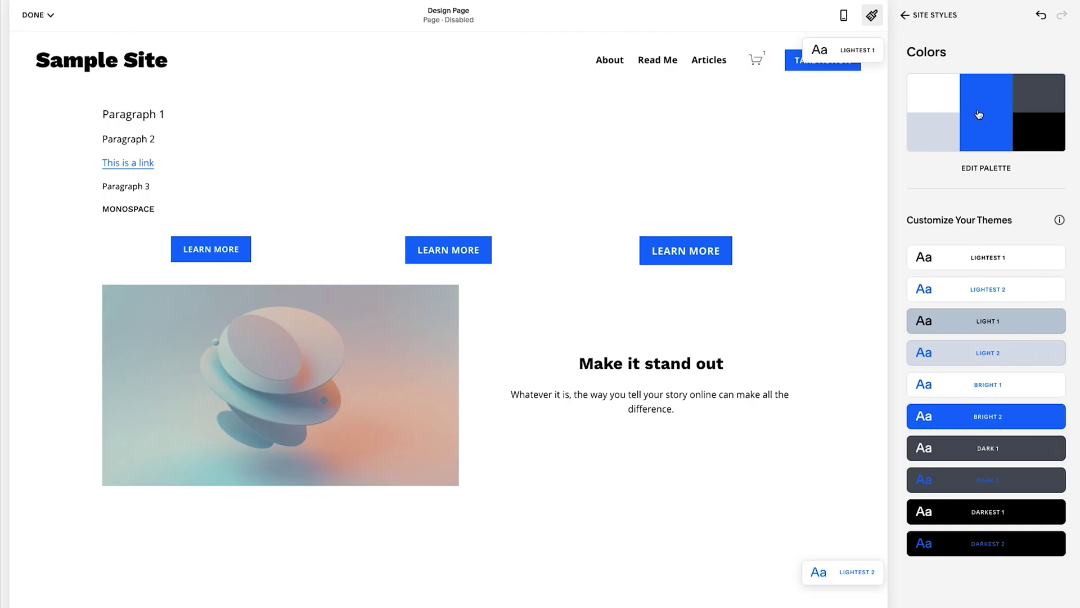
Set the palette's Light colour to #ADCFFF.
click(978, 166)
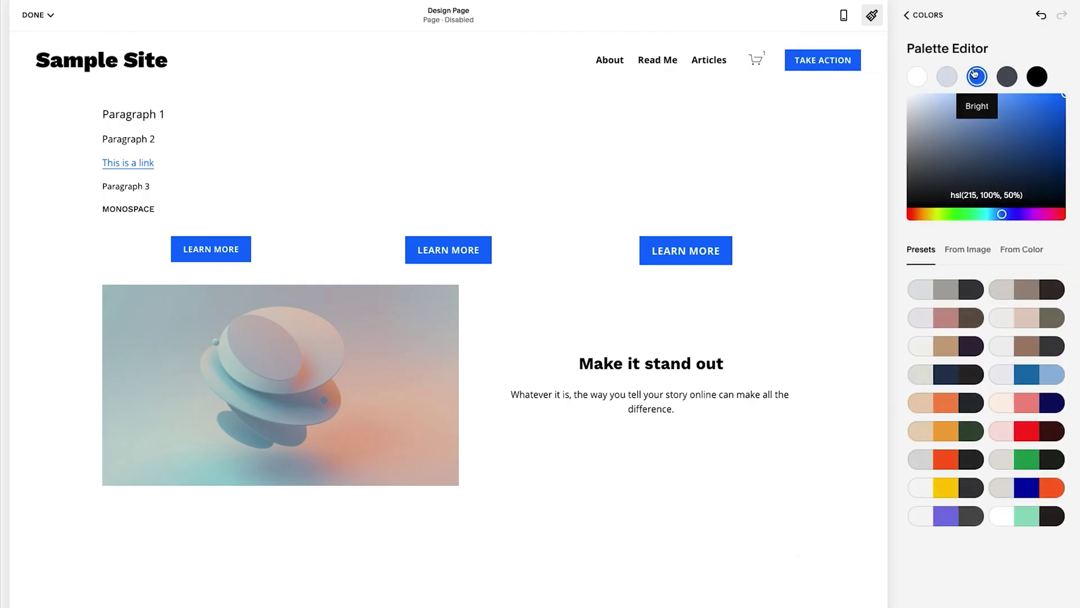
click(947, 76)
click(988, 192)
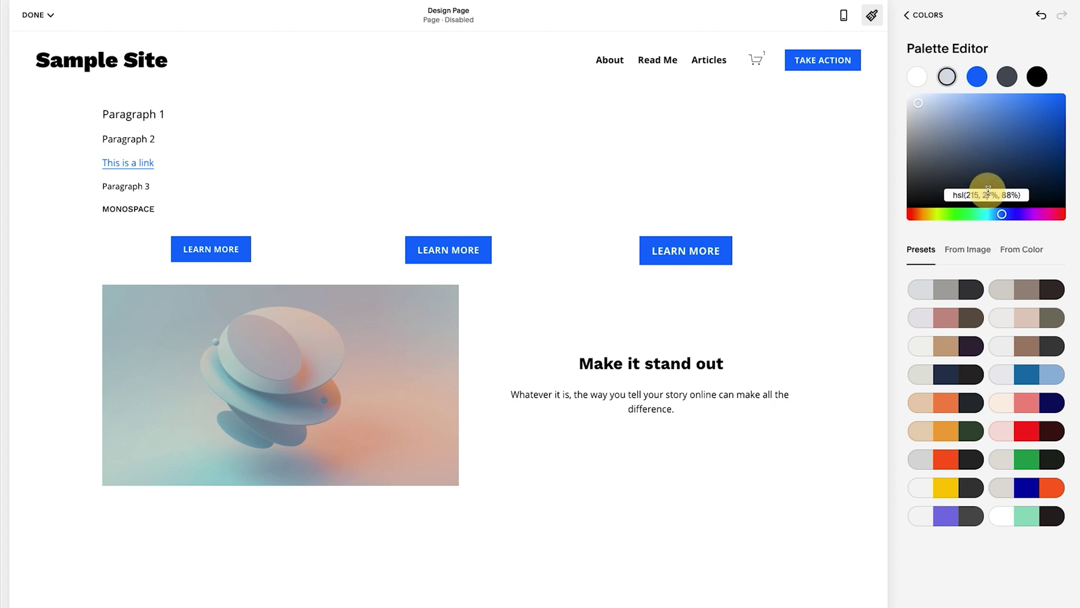
key(ctrl+a)
text(#ADCFFF)
key(Return)
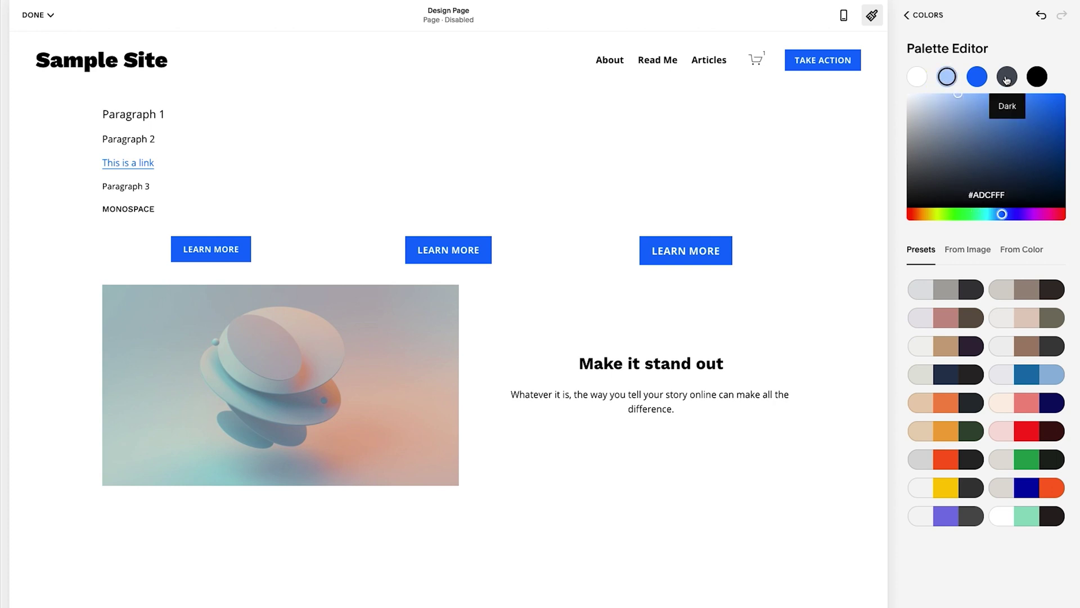
Set the palette's Dark colour to #003B8F.
click(1007, 77)
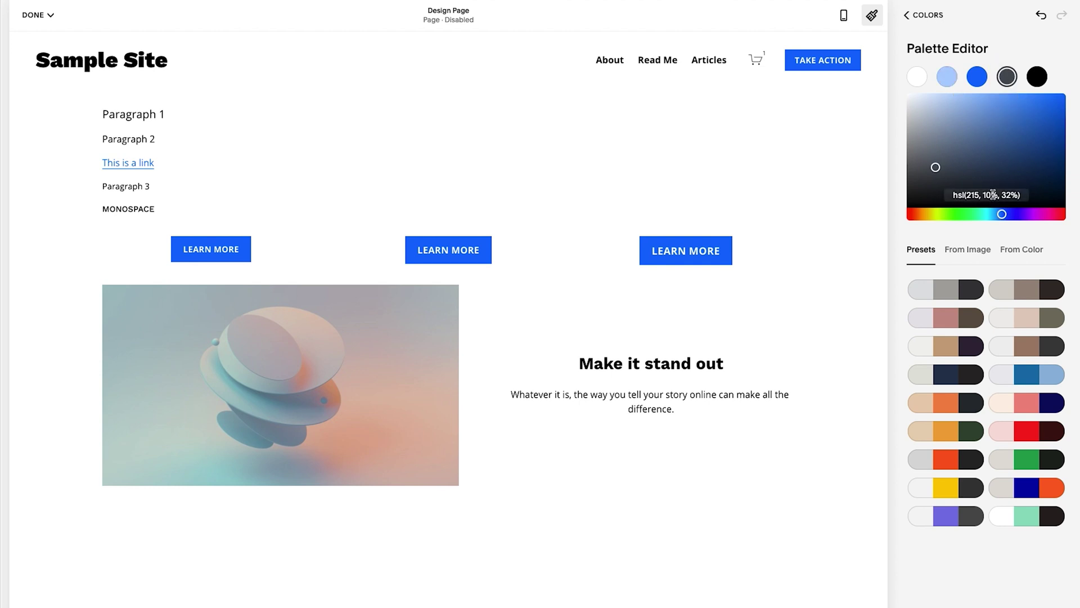
click(993, 194)
text(#)
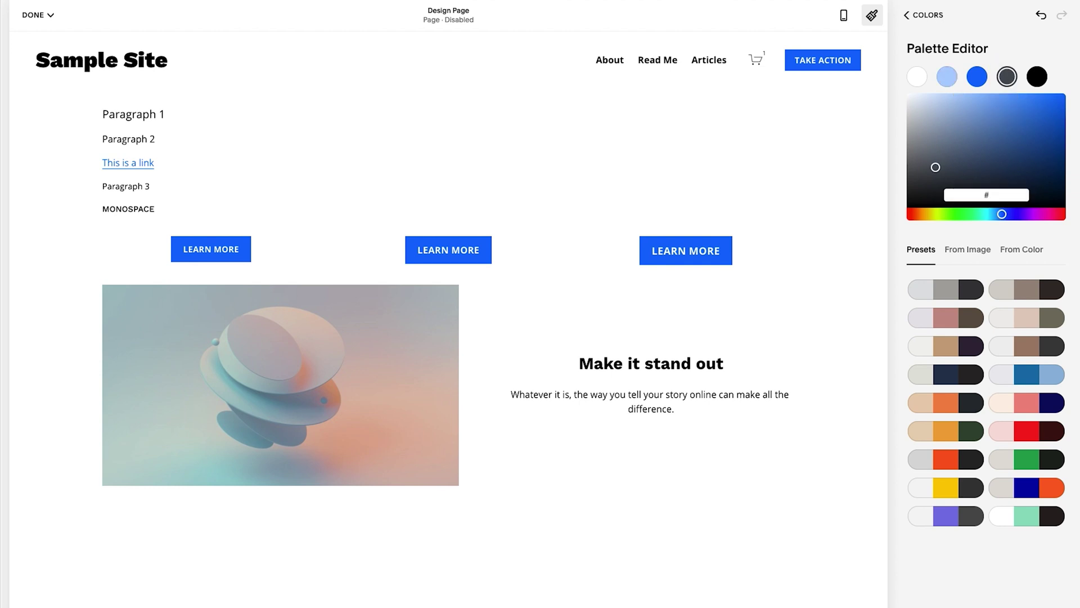
text(003B8F)
key(Return)
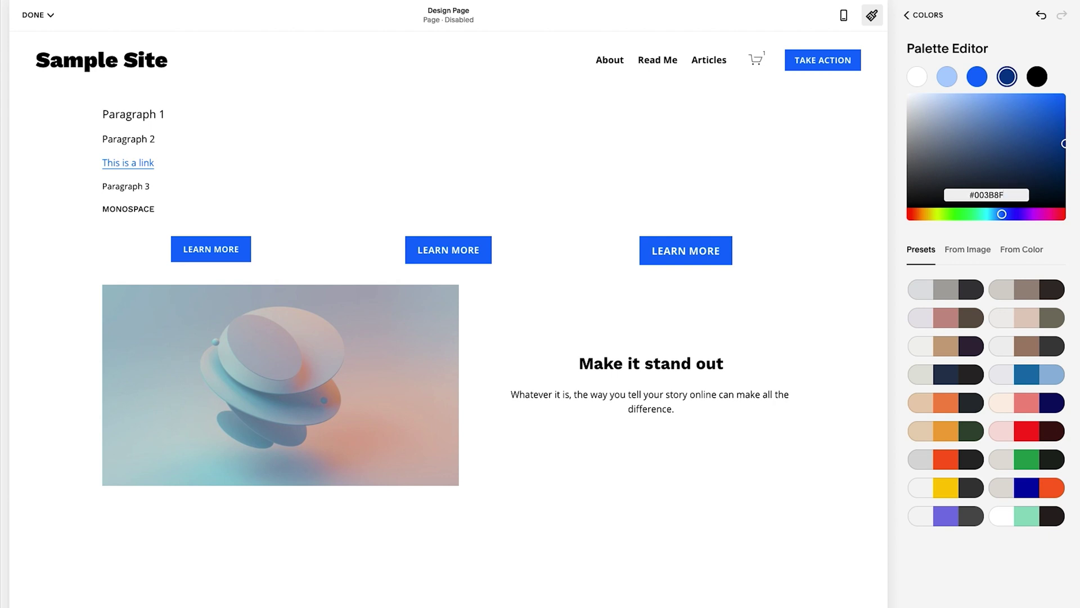
Exit to Colors and scroll the preview to review the dark blue and black theme sections.
click(923, 18)
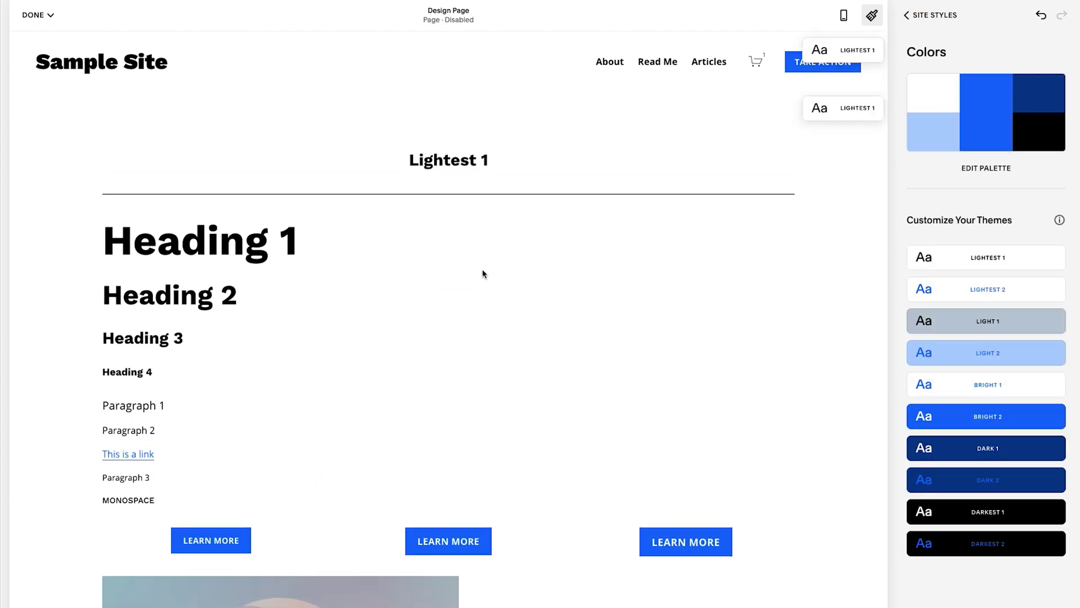
scroll(482, 274, down, 12)
scroll(482, 274, down, 6)
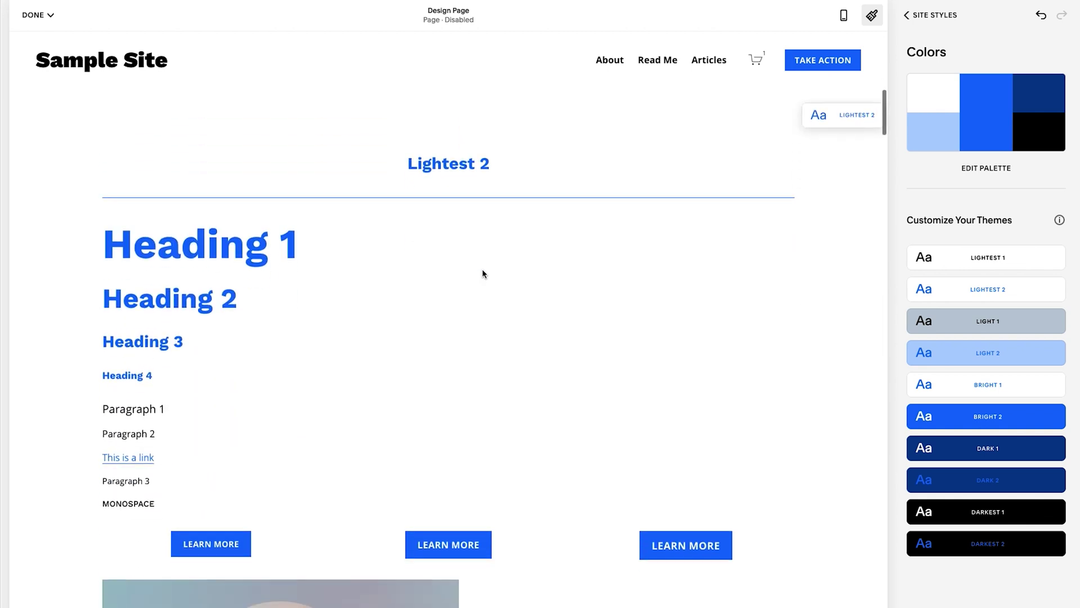
scroll(482, 274, down, 10)
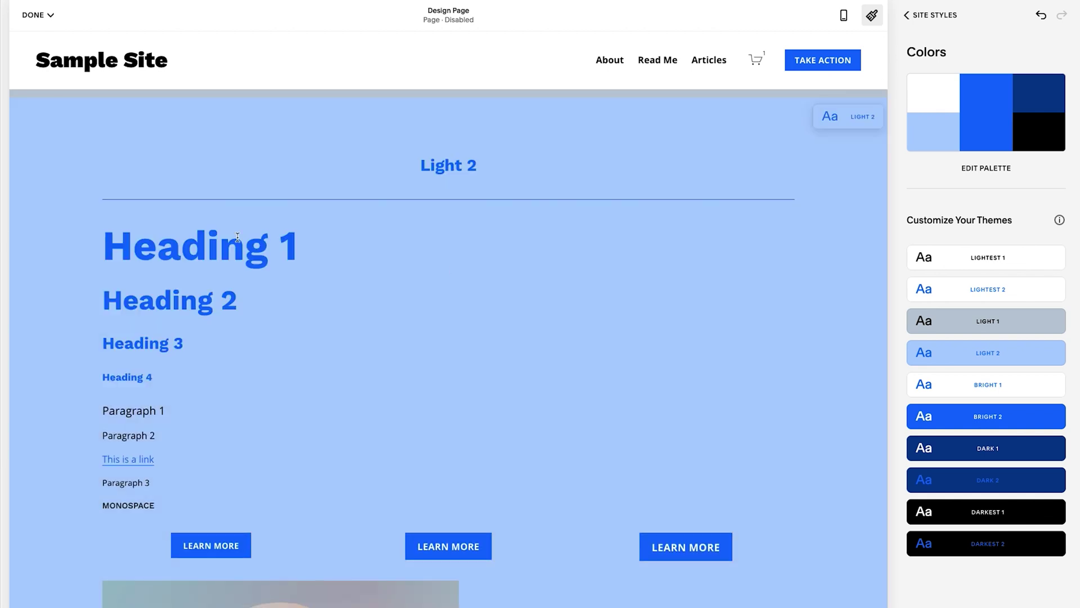
scroll(336, 224, down, 12)
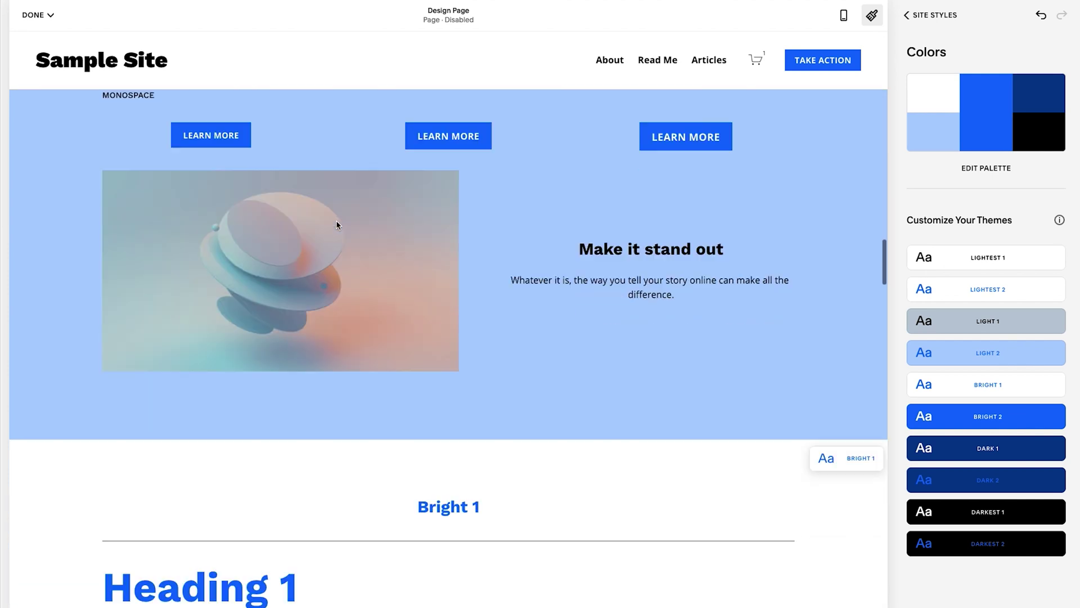
scroll(336, 224, up, 12)
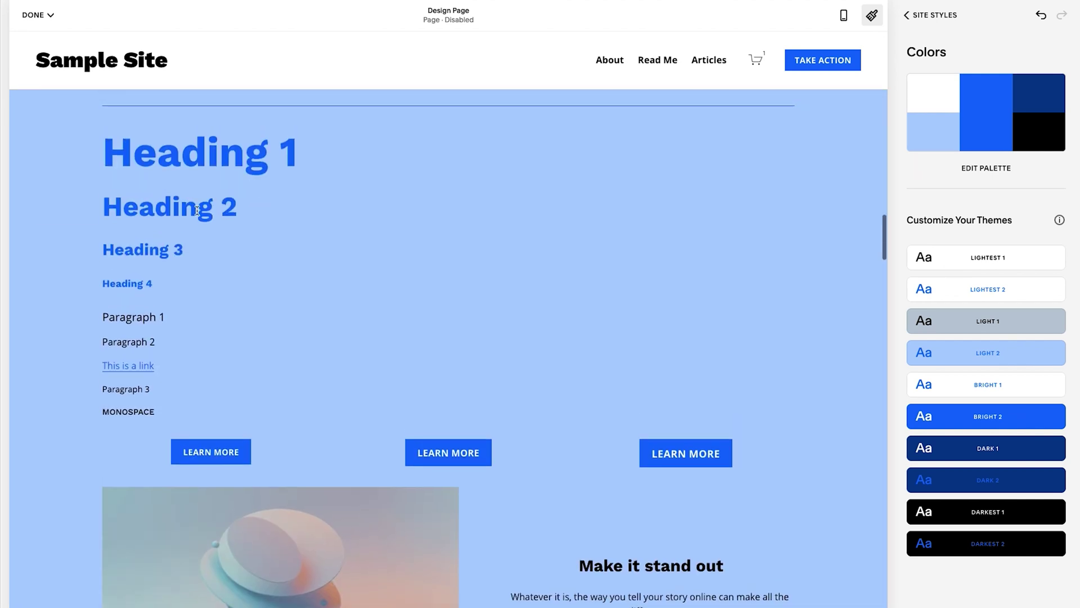
scroll(307, 363, down, 20)
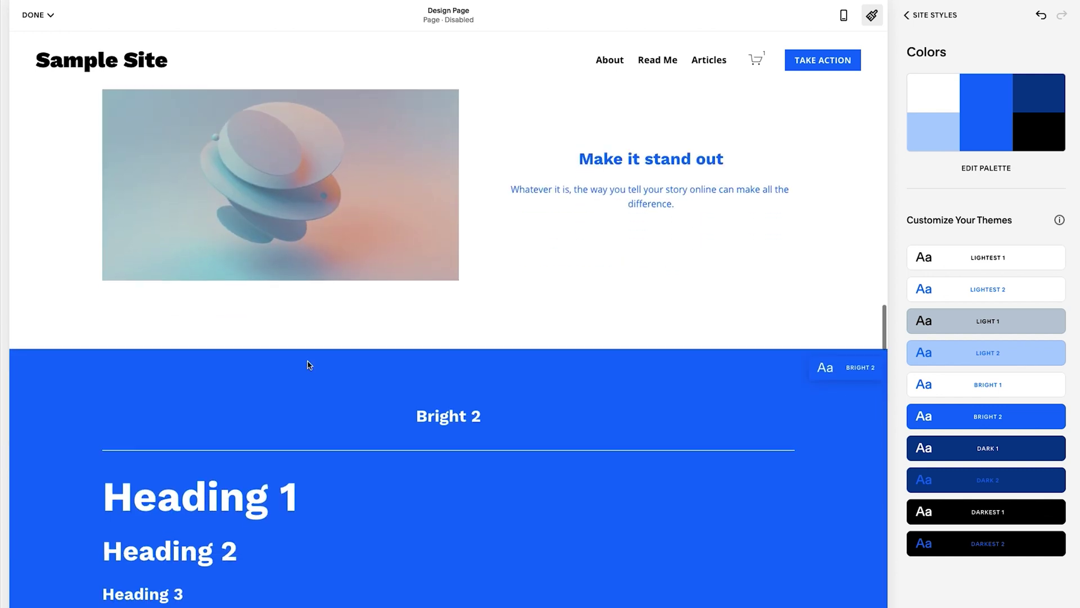
scroll(307, 364, down, 10)
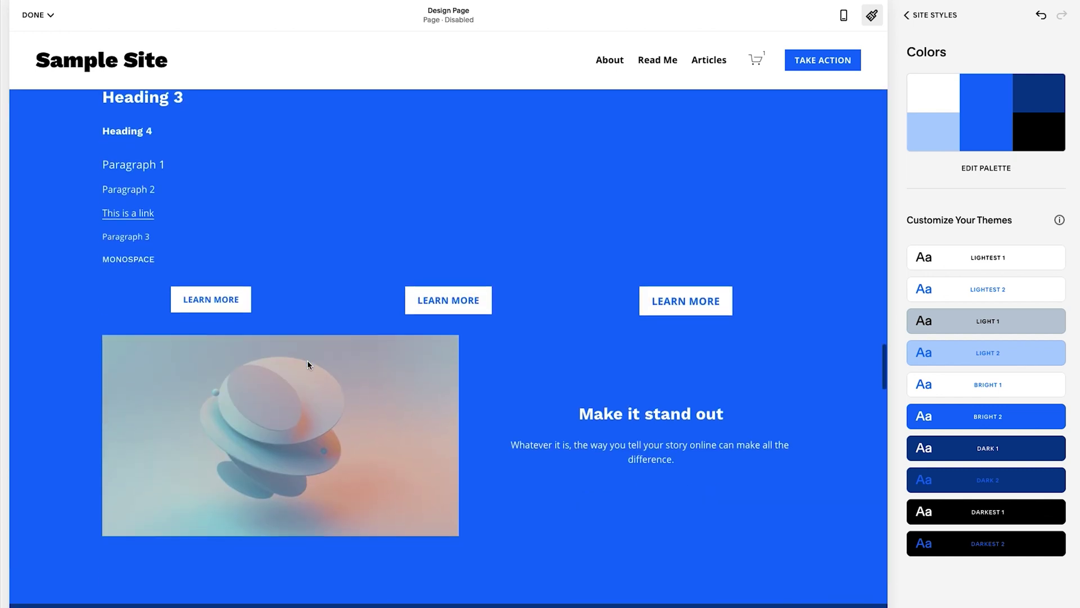
scroll(309, 365, down, 4)
scroll(309, 365, down, 3)
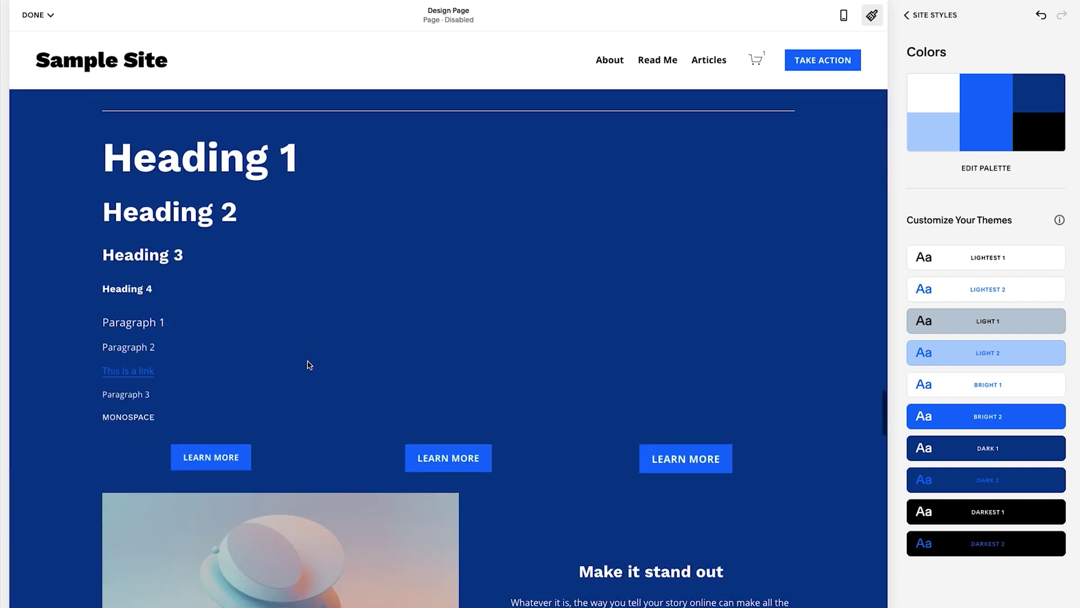
scroll(309, 365, down, 7)
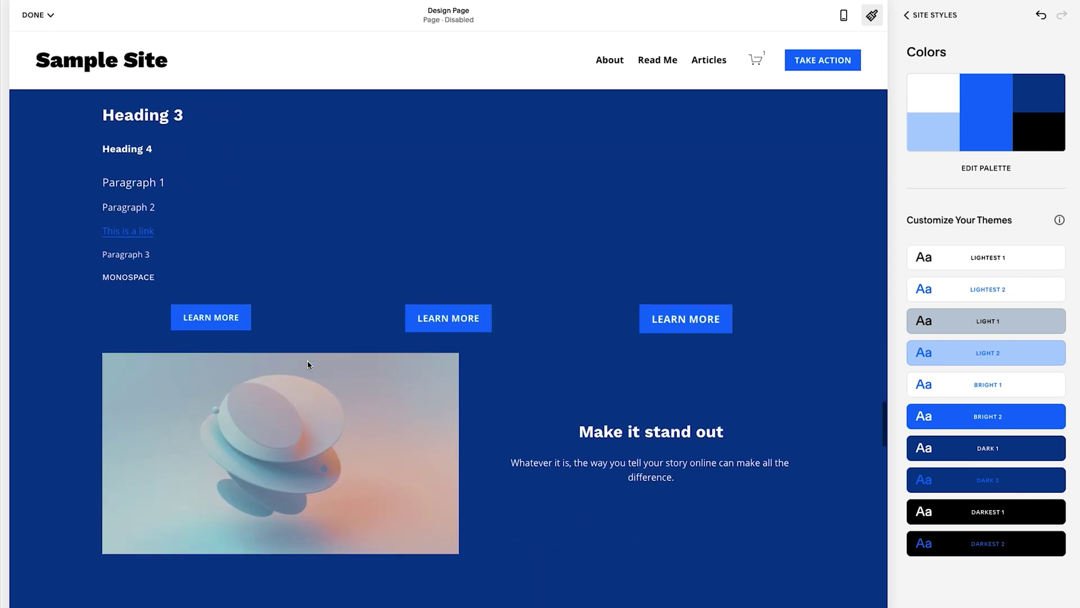
scroll(309, 364, down, 9)
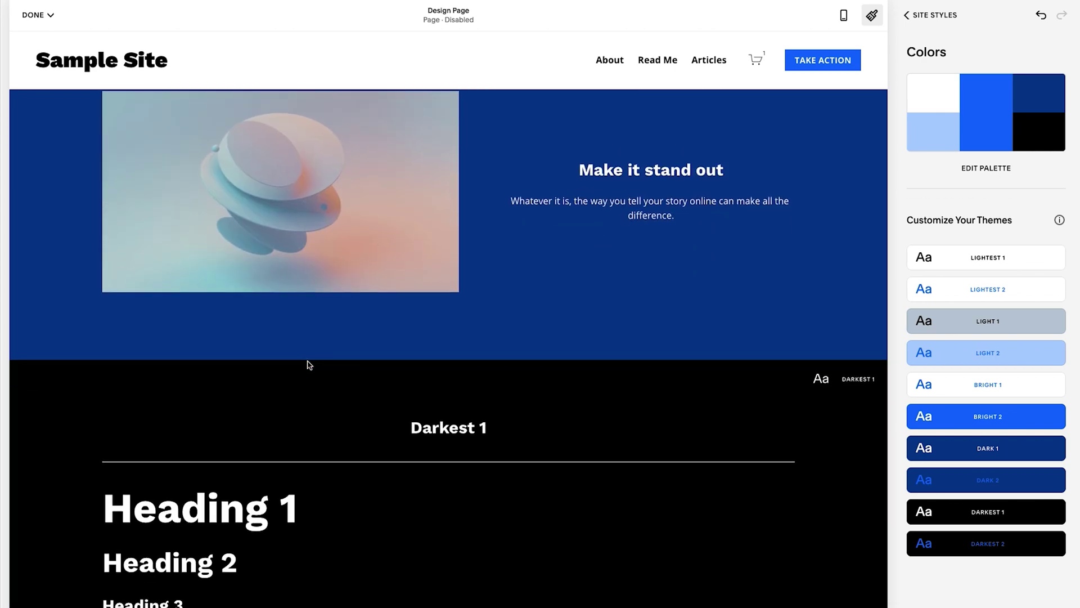
scroll(309, 364, down, 11)
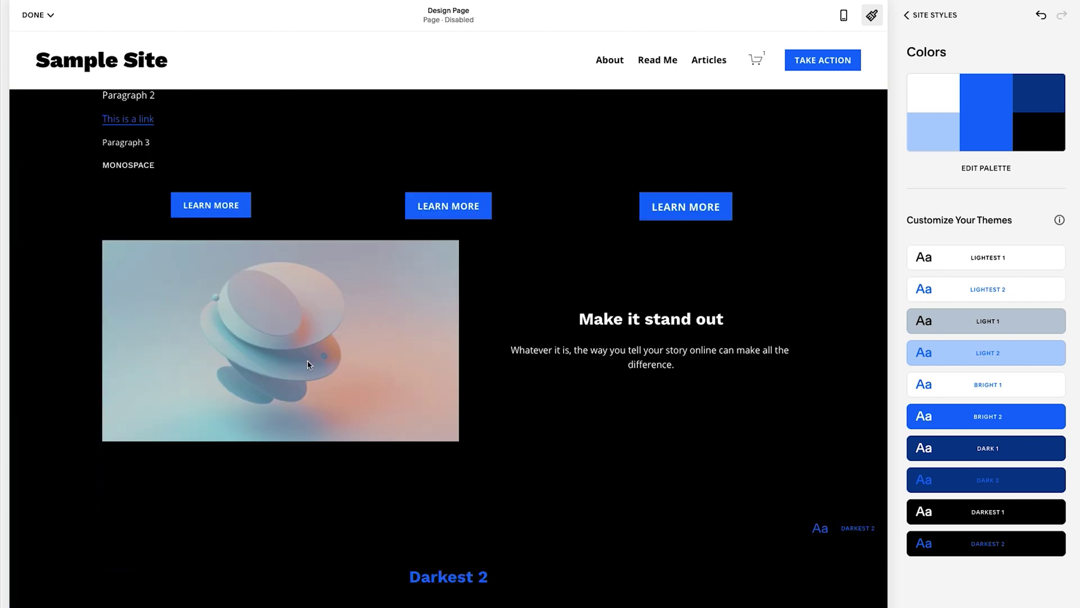
scroll(309, 365, down, 2)
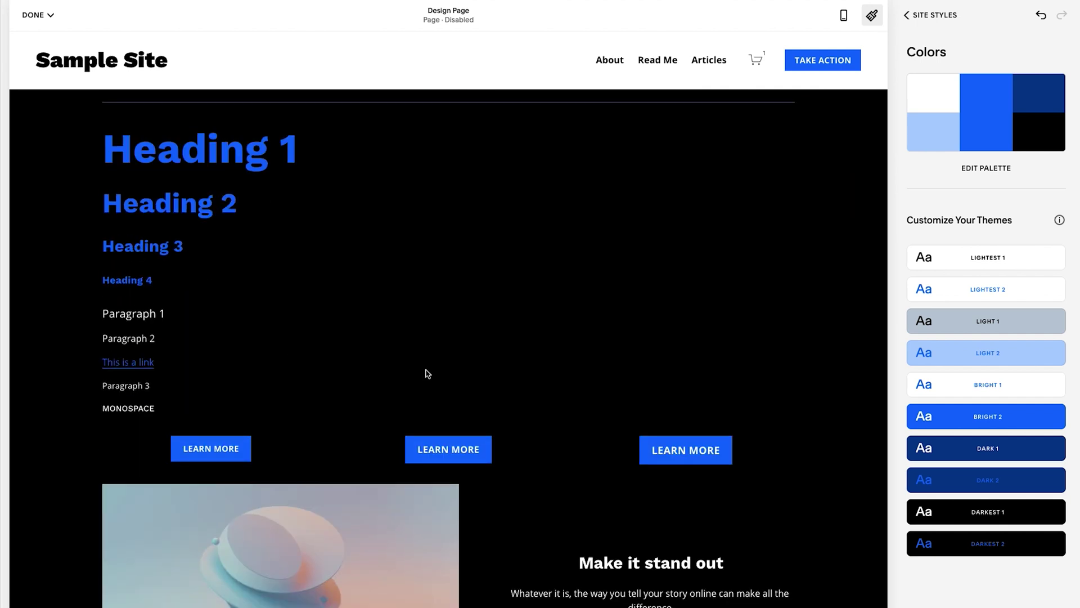
scroll(399, 391, down, 6)
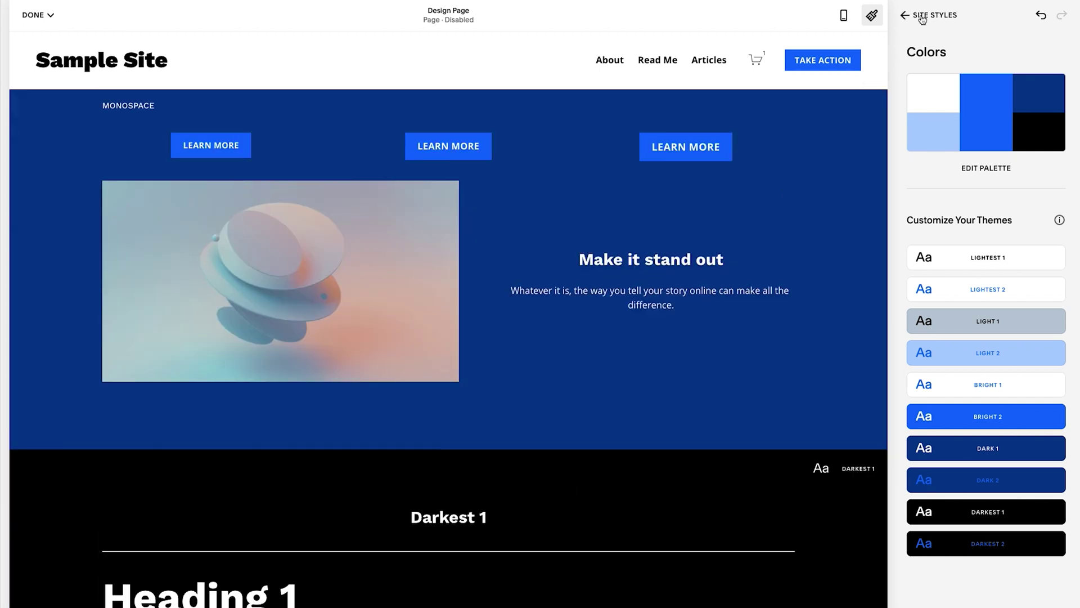
Go through Site Styles > Colors to edit the Lightest 1 theme's header, background, text and link colours.
click(917, 14)
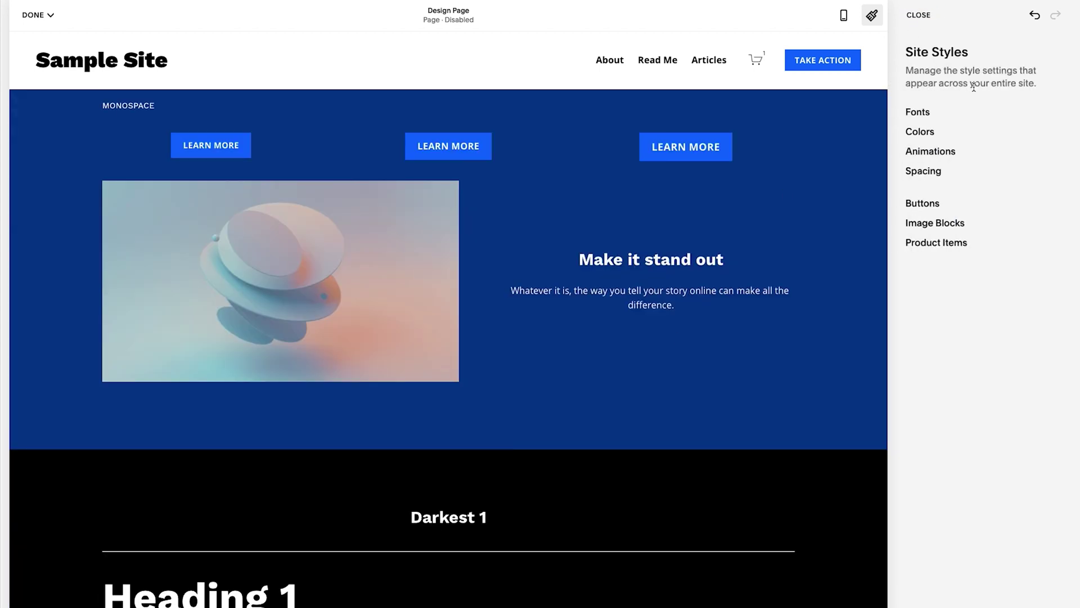
click(923, 134)
scroll(688, 245, up, 20)
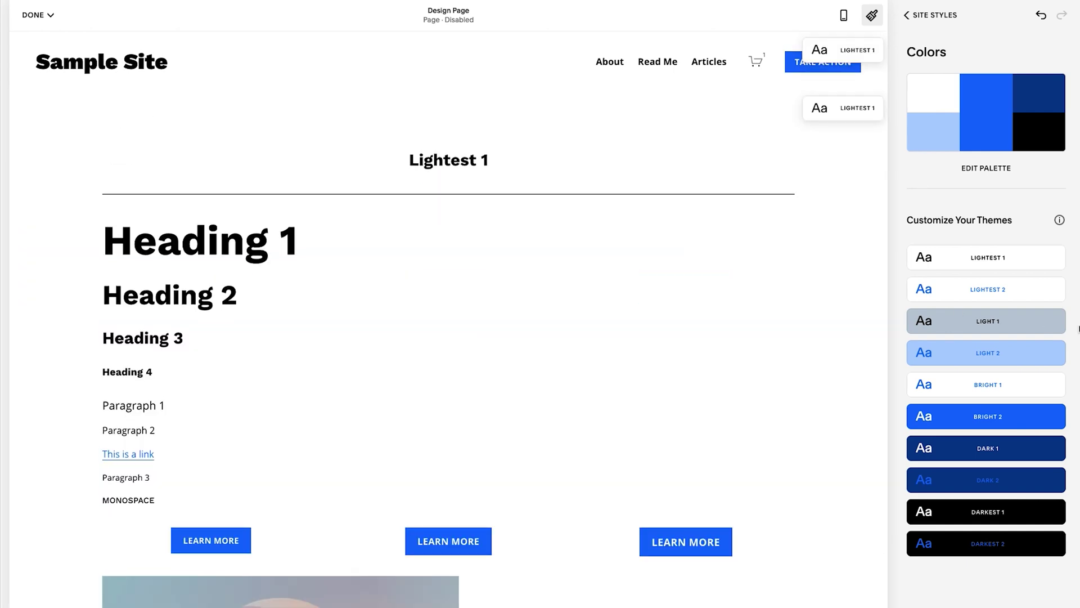
mouse_move(1062, 329)
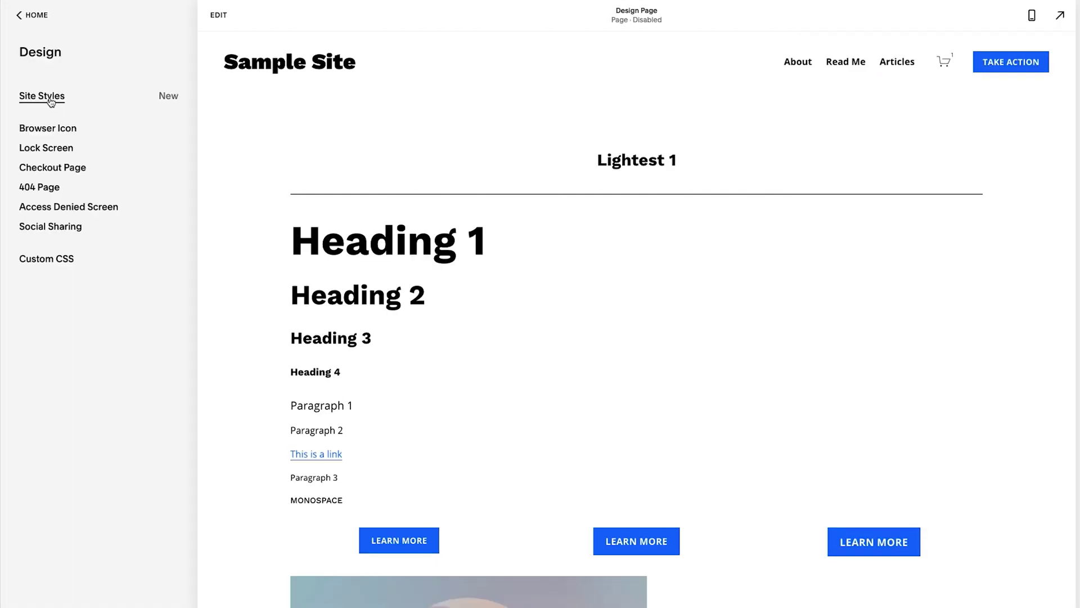
click(45, 97)
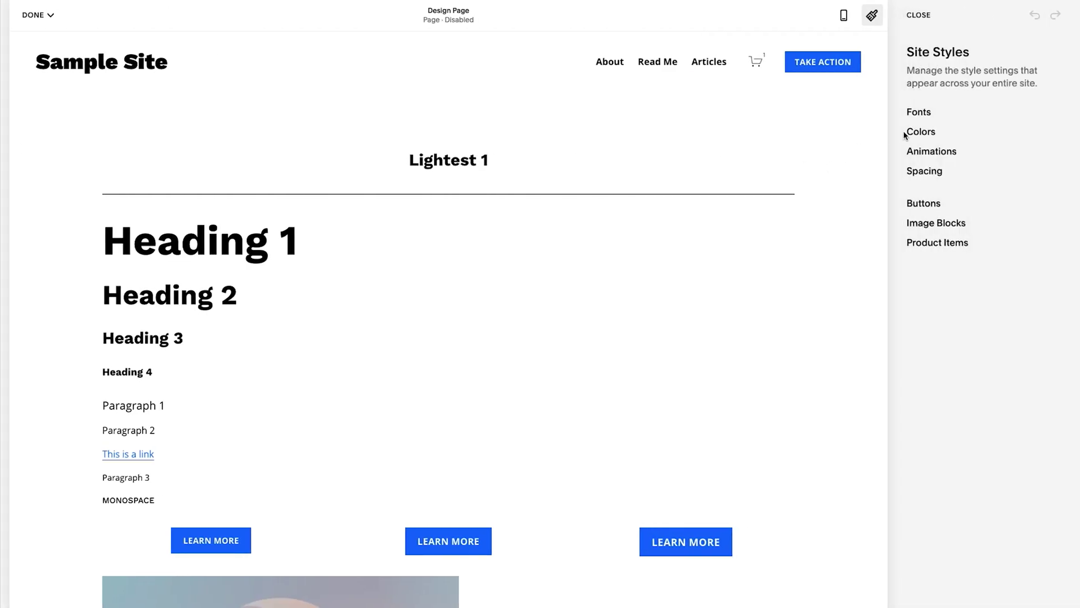
click(923, 133)
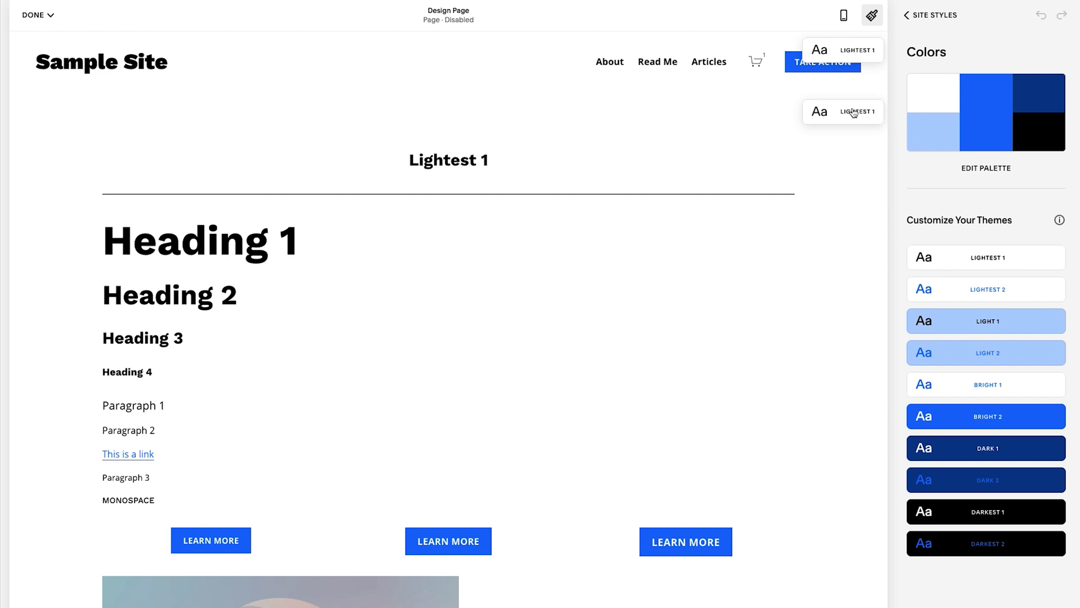
click(1050, 260)
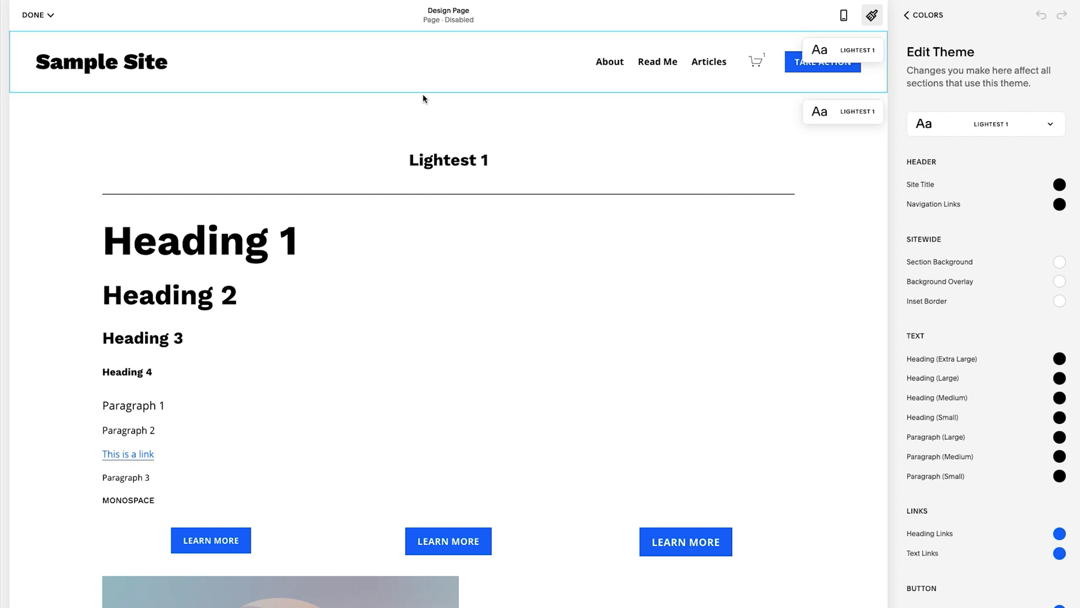
click(1060, 186)
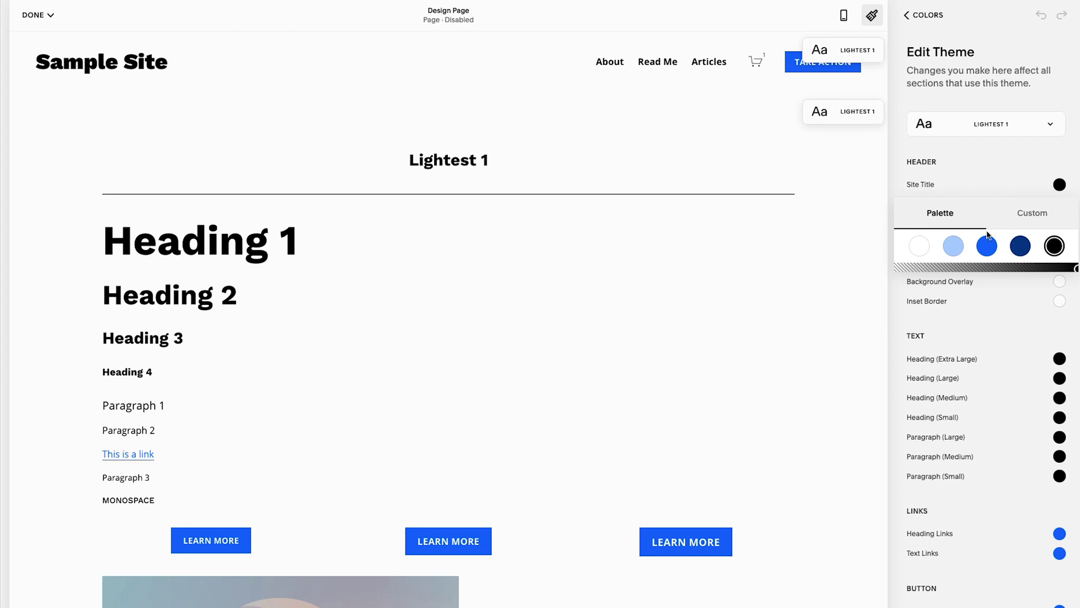
click(987, 244)
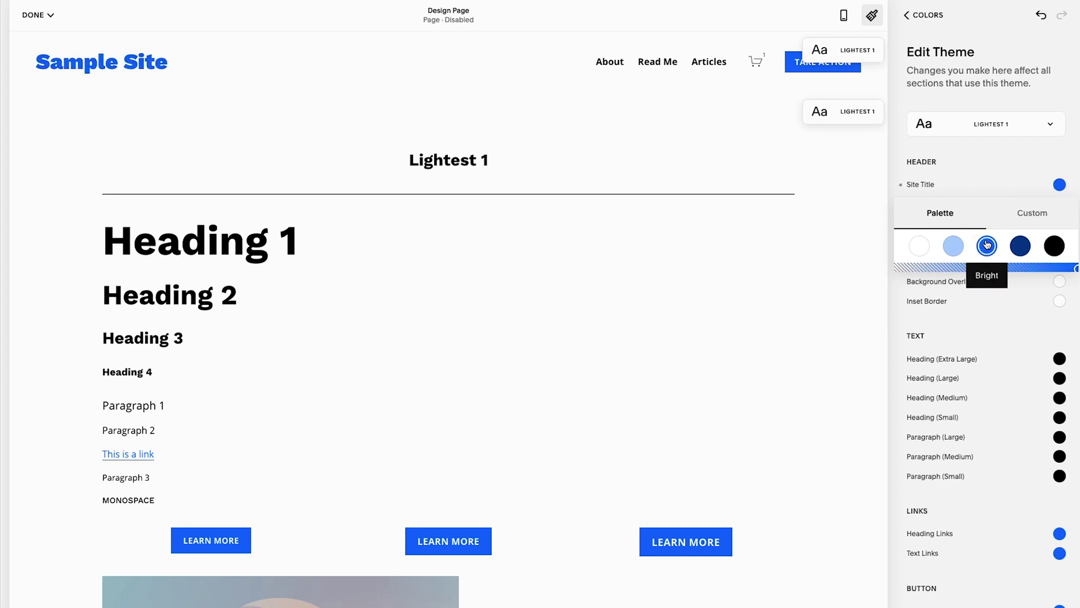
click(1021, 247)
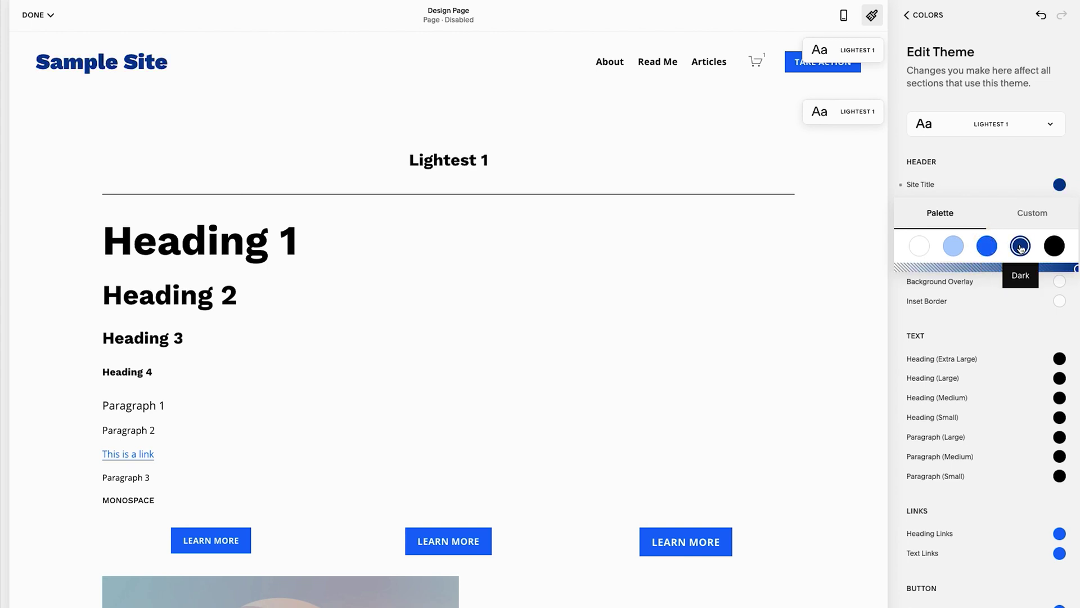
click(1055, 246)
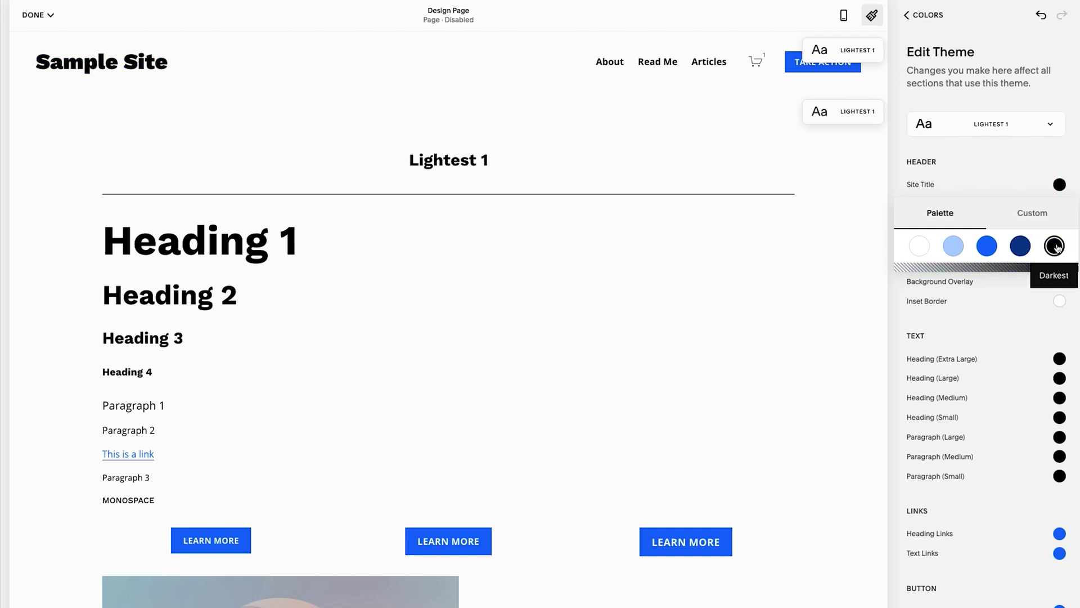
click(1018, 165)
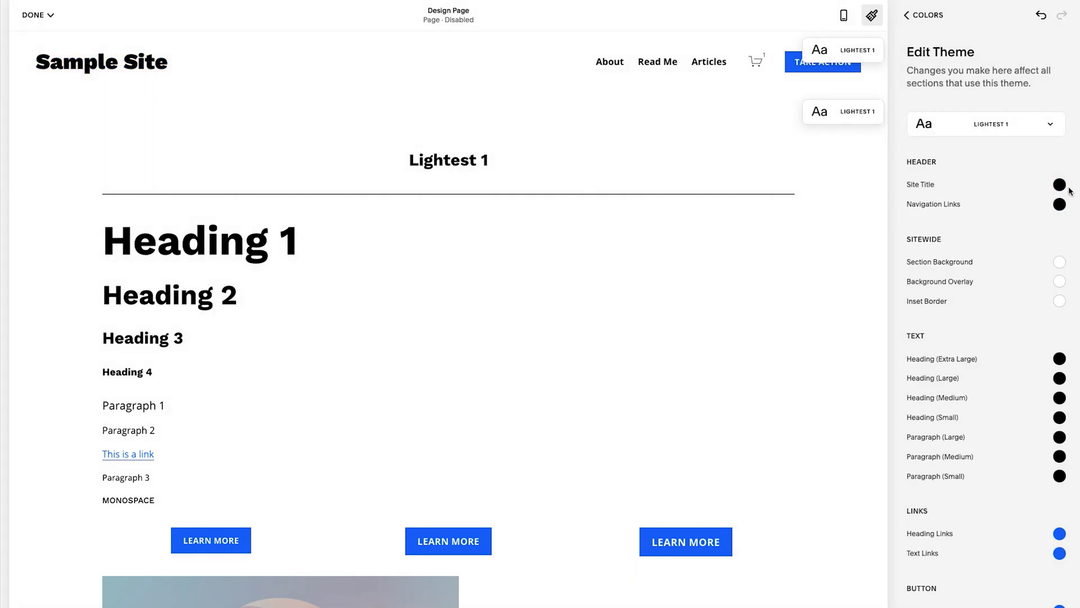
scroll(1038, 224, down, 2)
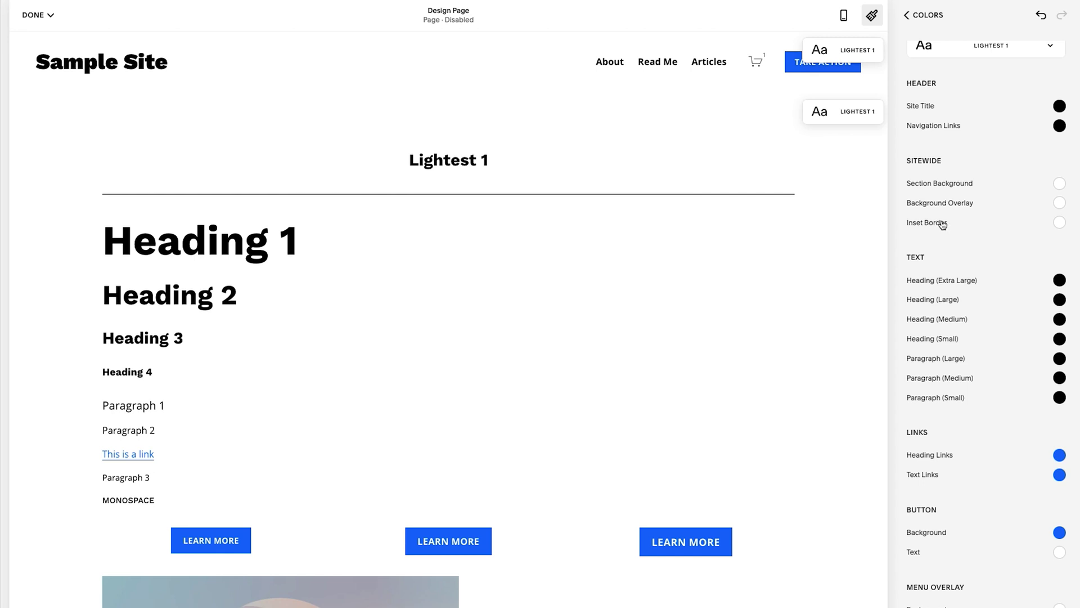
click(1061, 204)
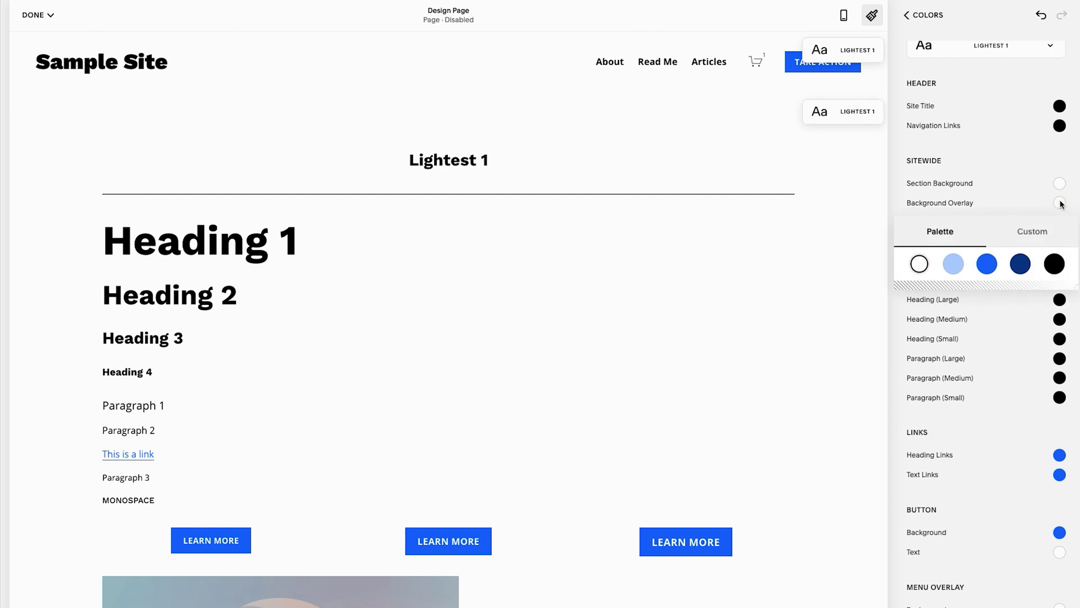
click(1061, 204)
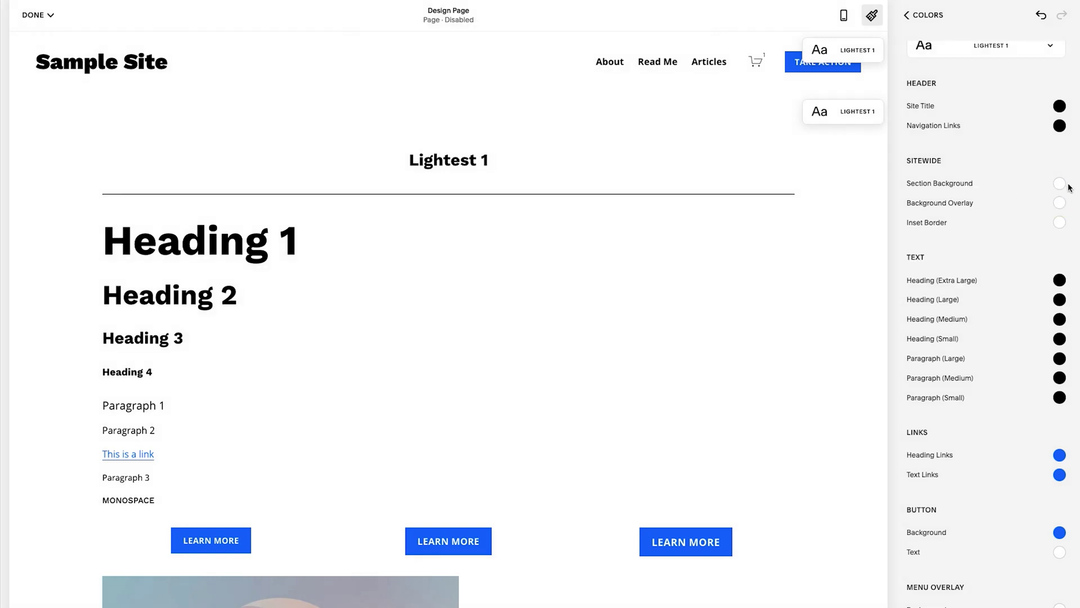
click(1060, 185)
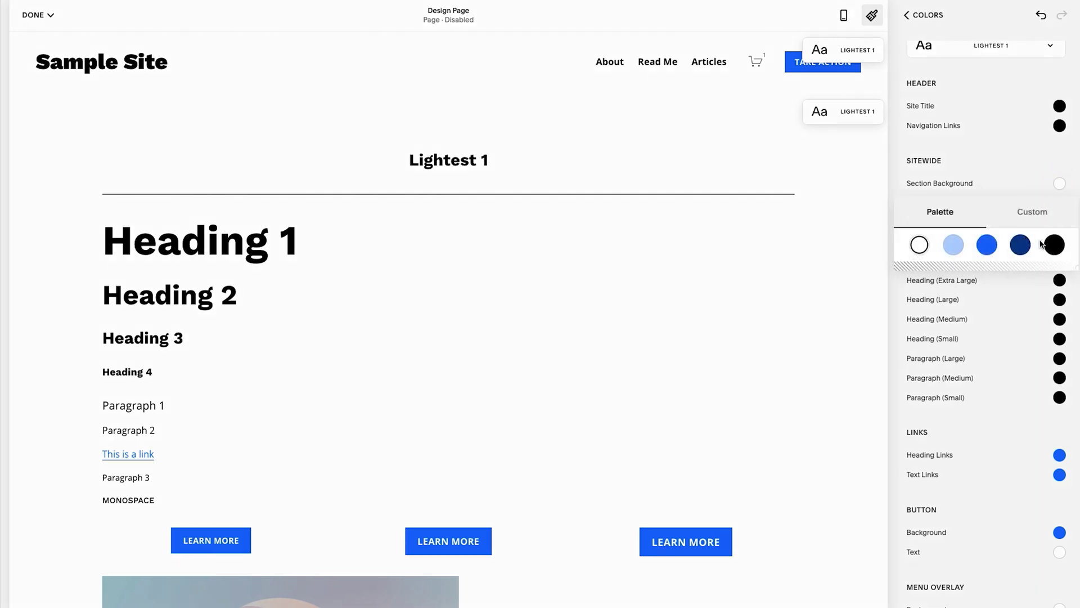
click(951, 248)
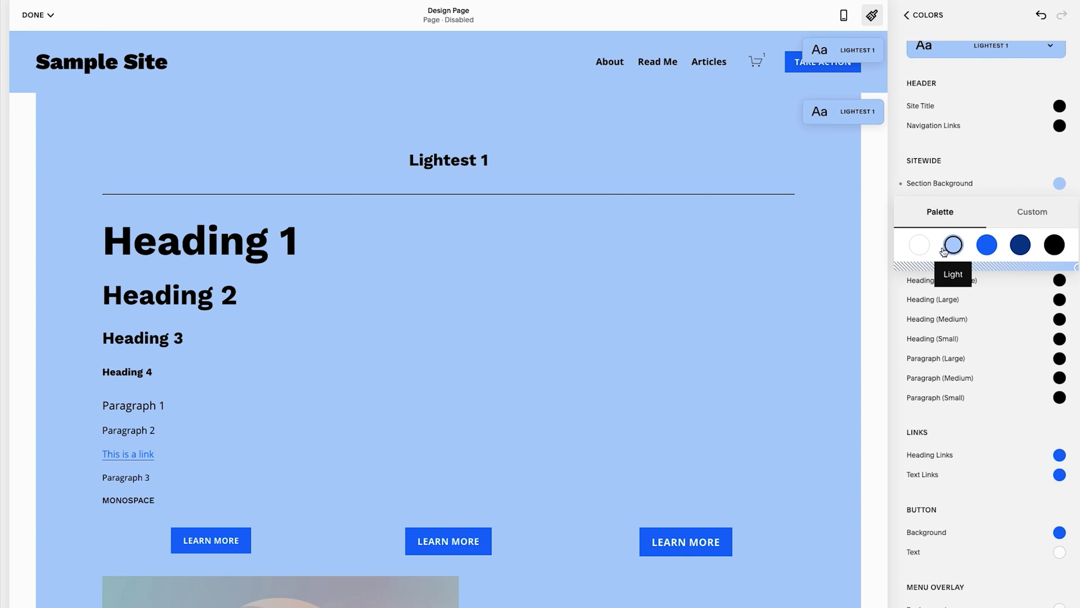
click(920, 248)
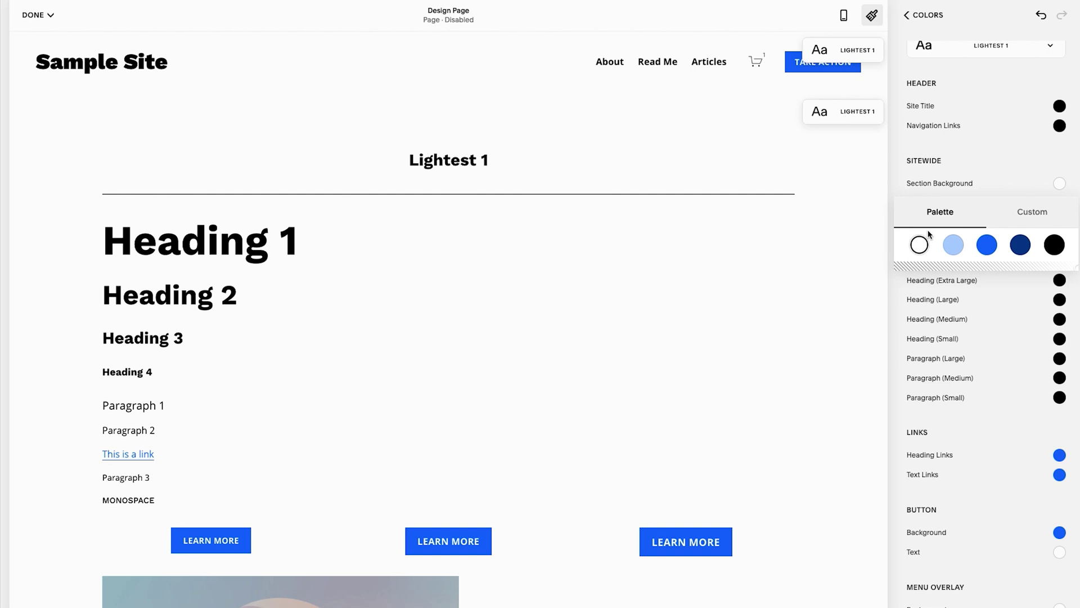
click(967, 174)
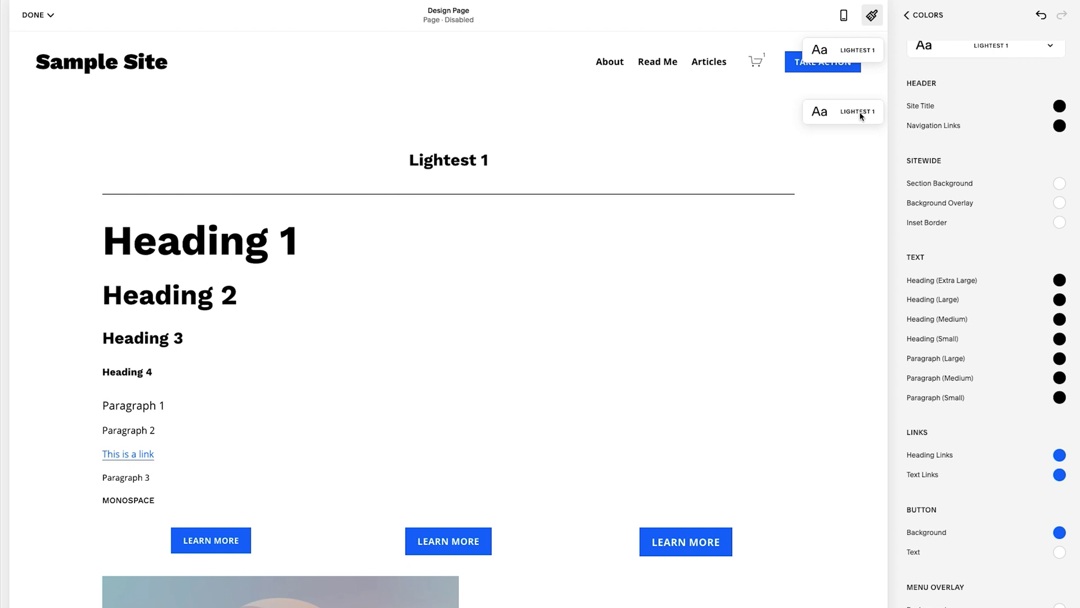
scroll(782, 247, down, 15)
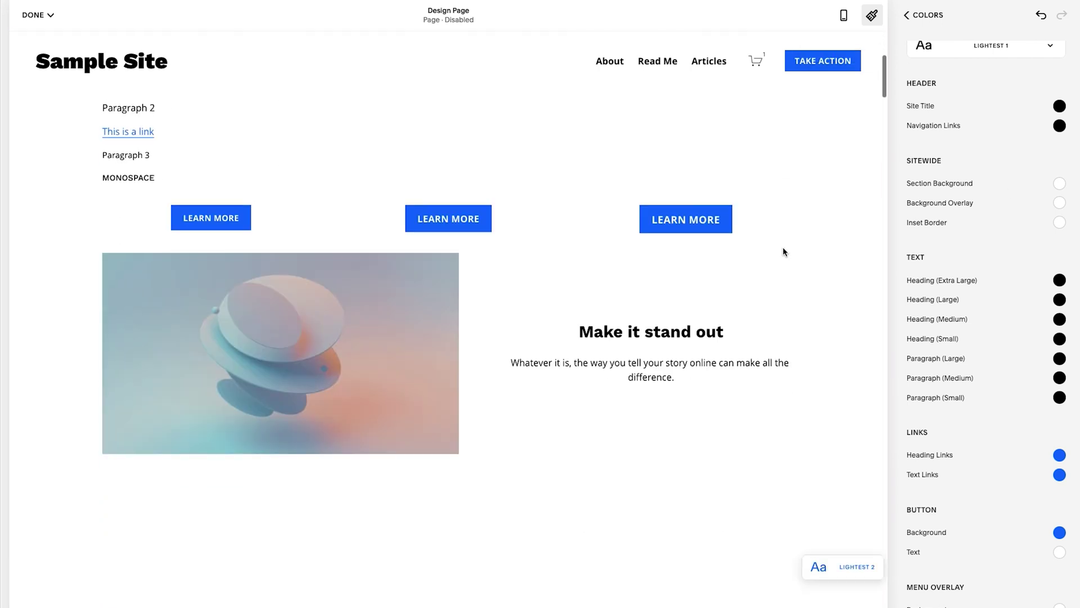
scroll(785, 251, down, 3)
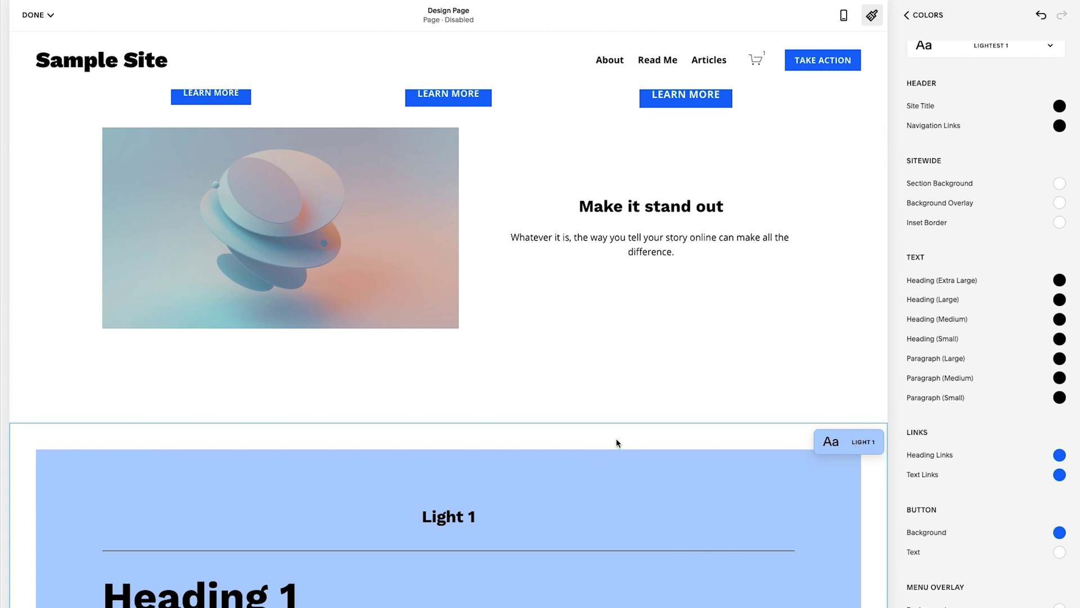
scroll(724, 422, up, 11)
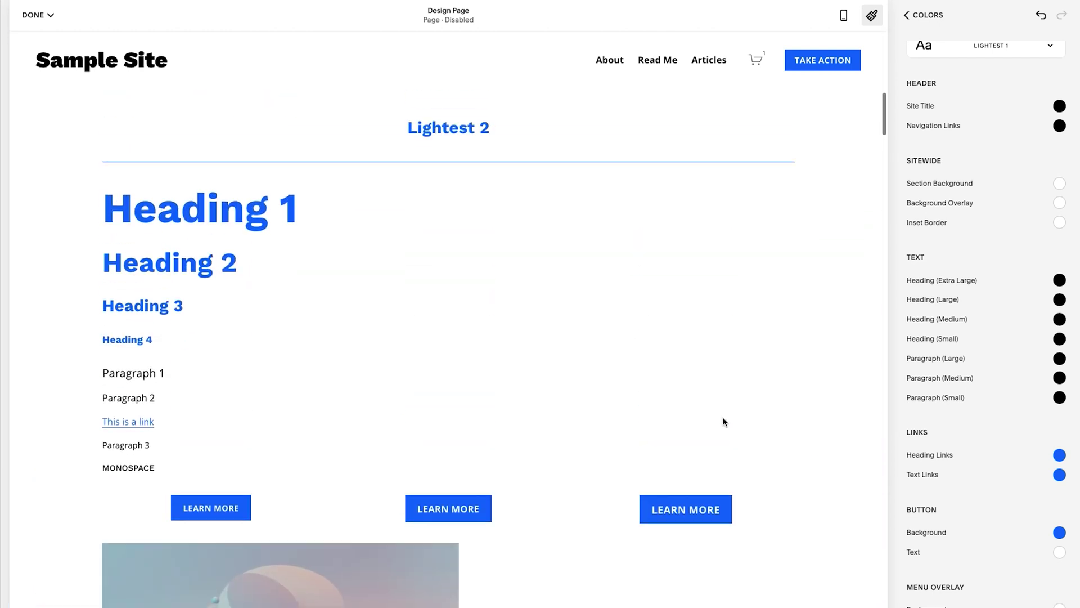
scroll(724, 422, up, 11)
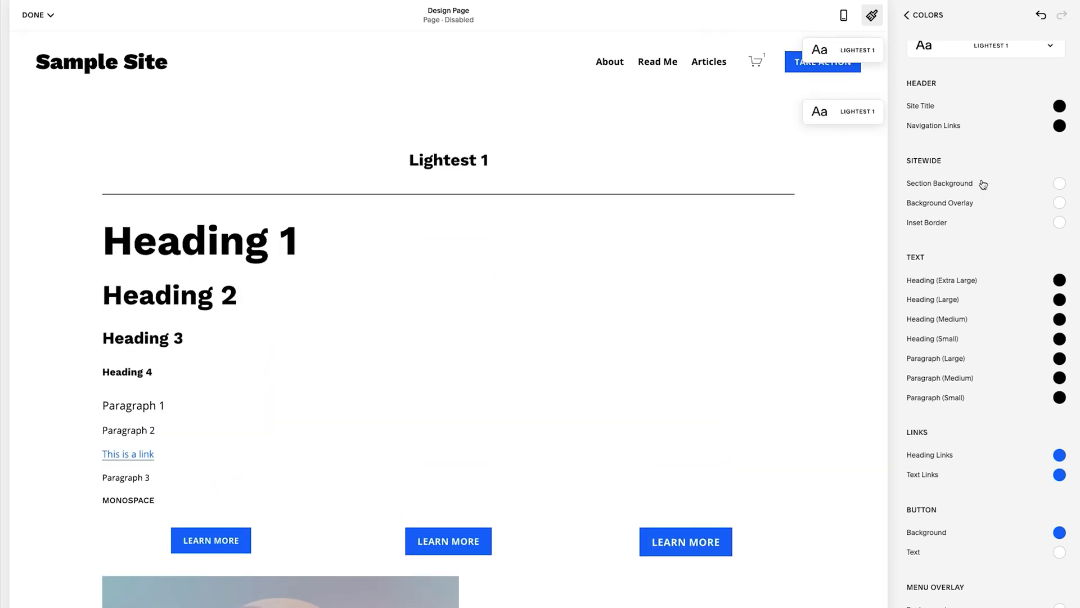
scroll(997, 244, down, 1)
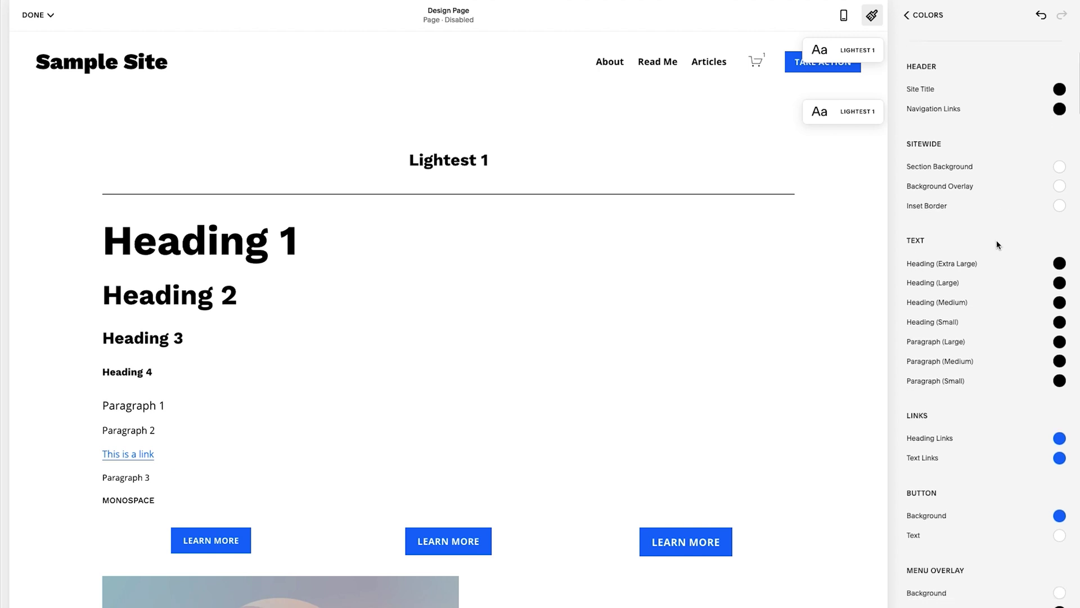
scroll(795, 230, down, 3)
scroll(795, 366, down, 9)
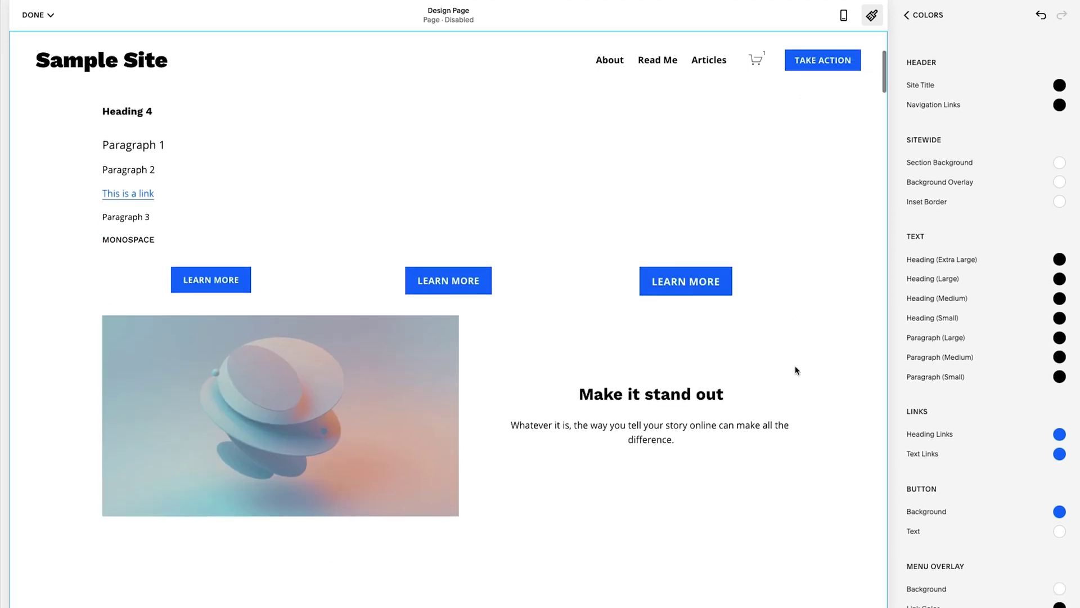
Set Lightest 2's Inset Border to the custom pale blue-grey hsl(215, 27%, 96%).
click(842, 218)
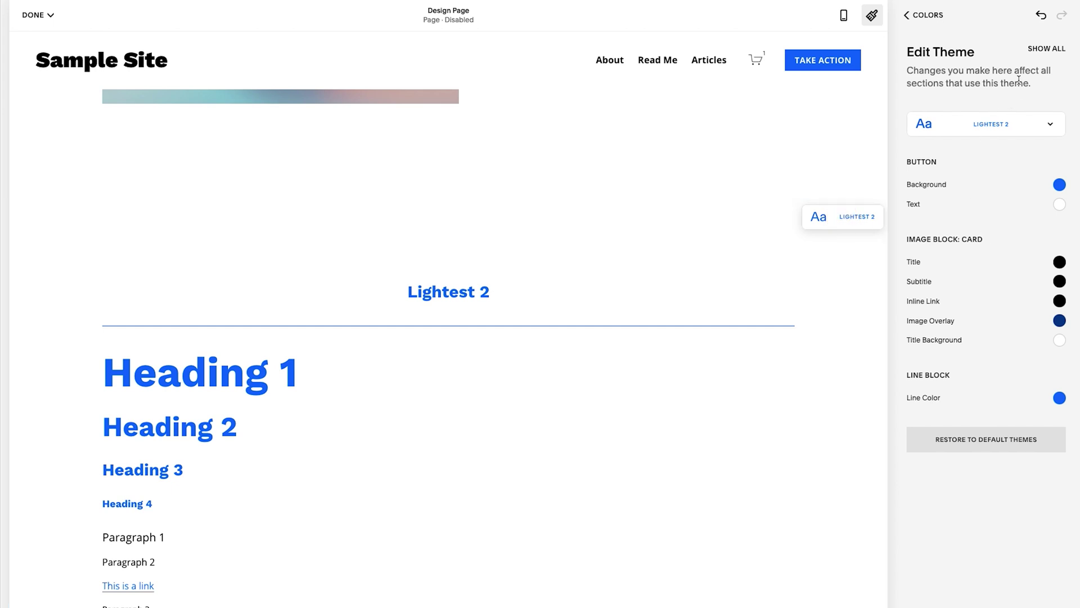
click(1045, 48)
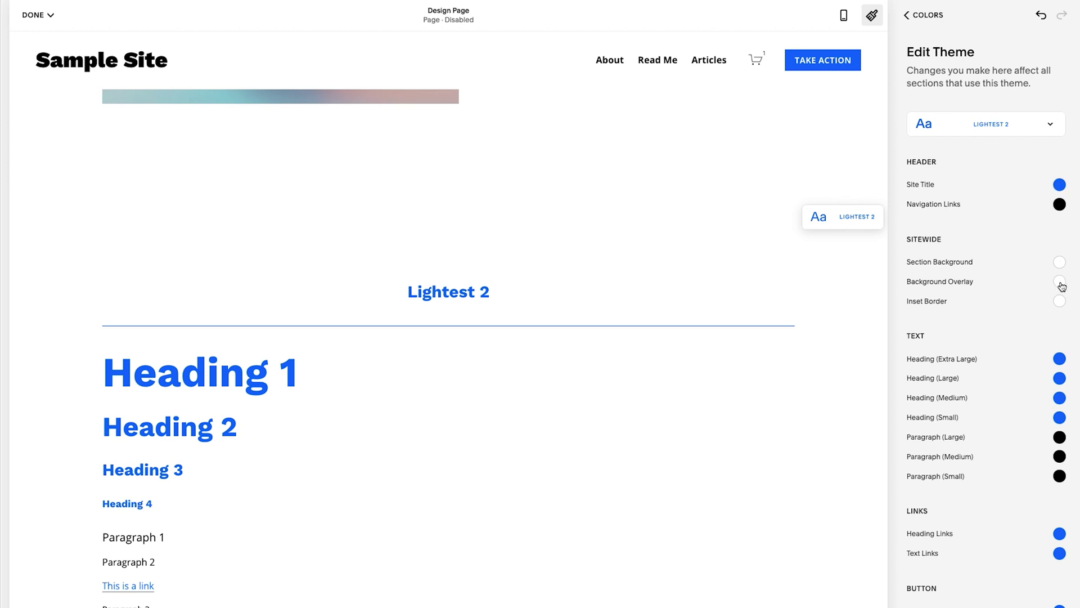
click(1060, 302)
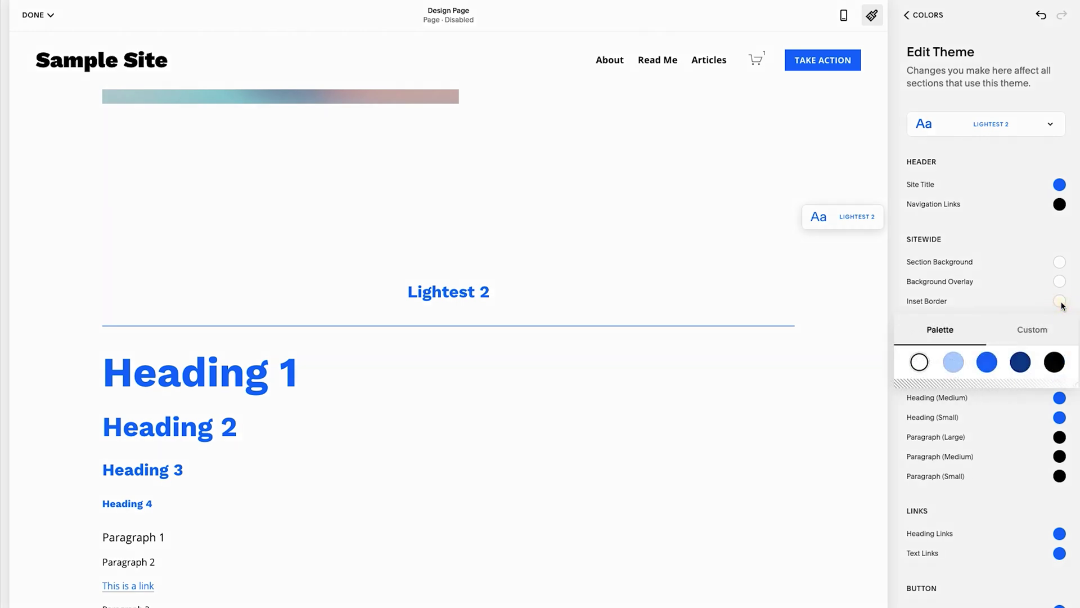
click(952, 367)
click(1035, 334)
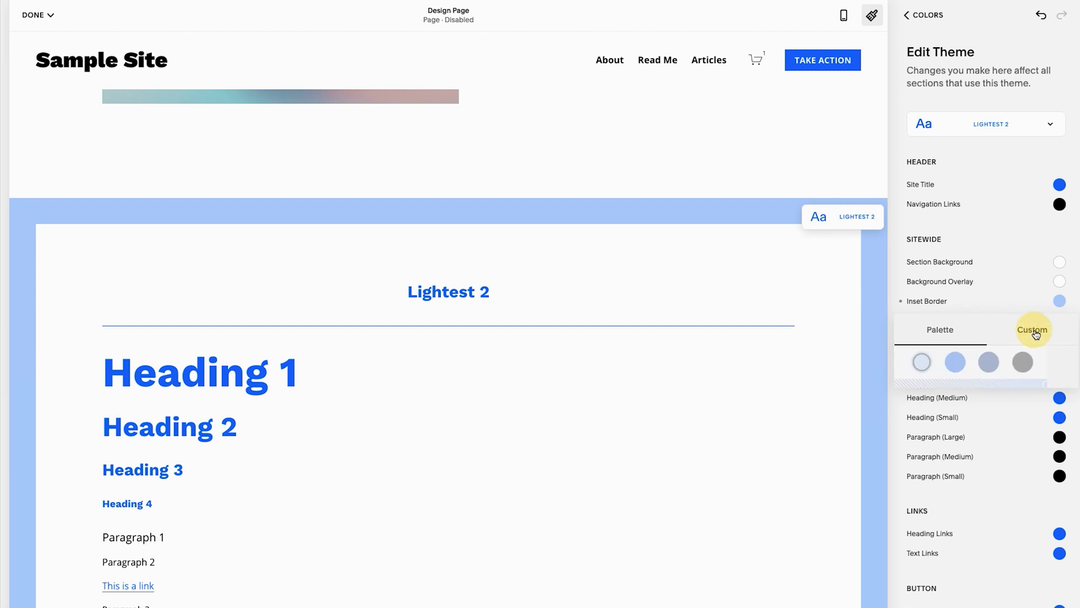
drag(918, 353, 900, 354)
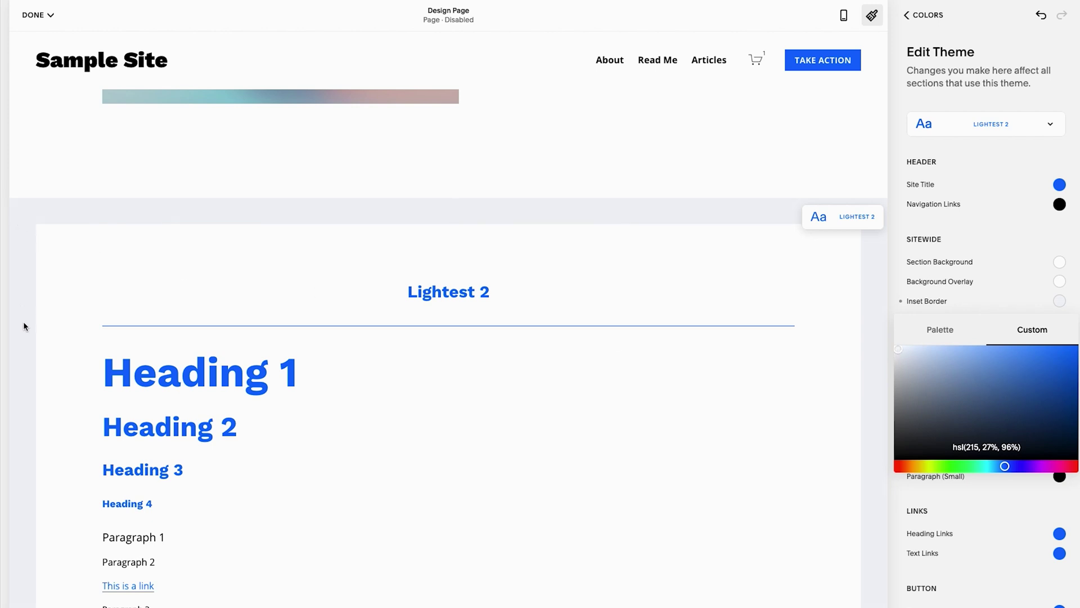
click(973, 448)
key(ctrl+c)
click(143, 273)
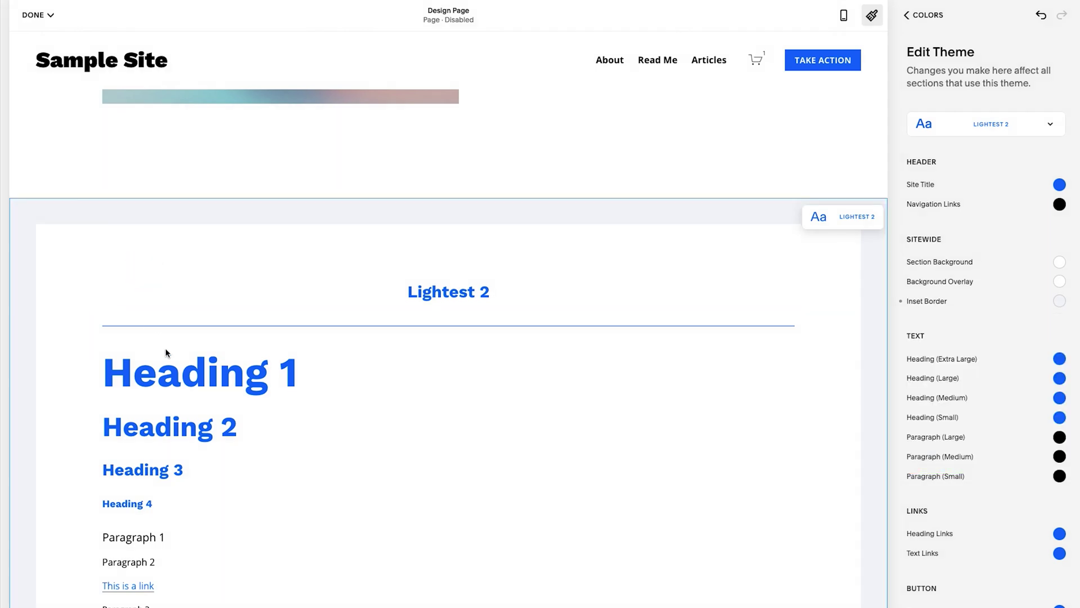
scroll(165, 352, down, 3)
scroll(166, 352, down, 4)
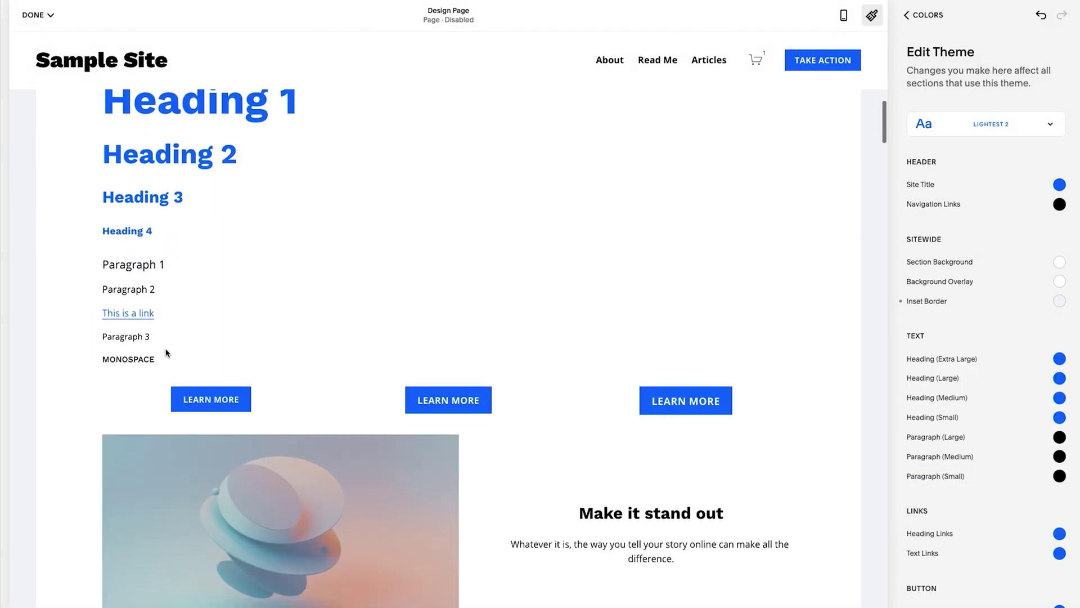
scroll(25, 444, down, 2)
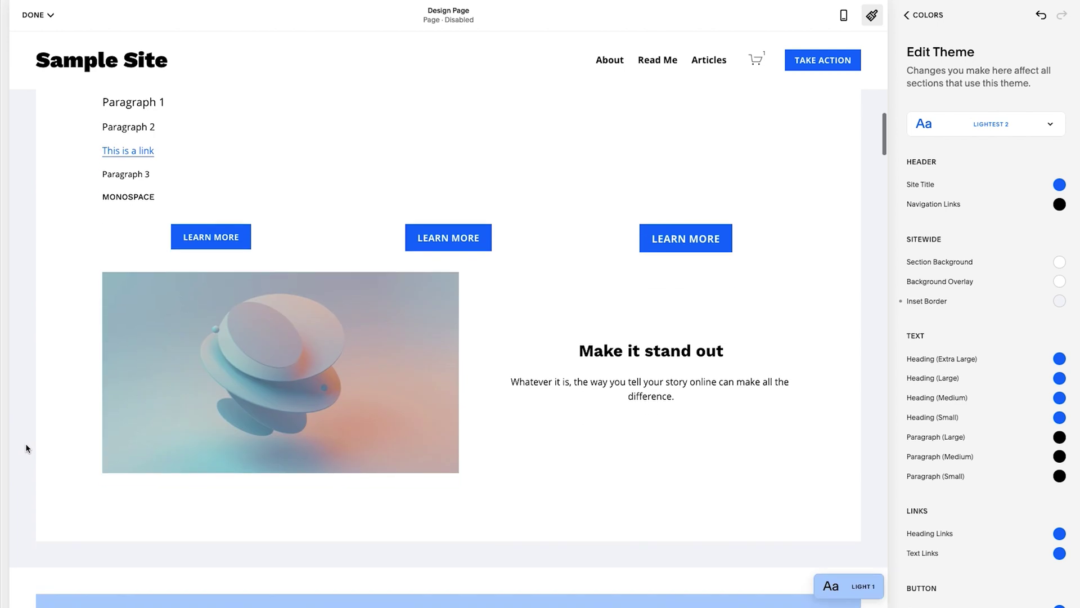
Paste hsl(215, 27%, 96%) as Light 1's custom Inset Border colour.
scroll(266, 524, down, 3)
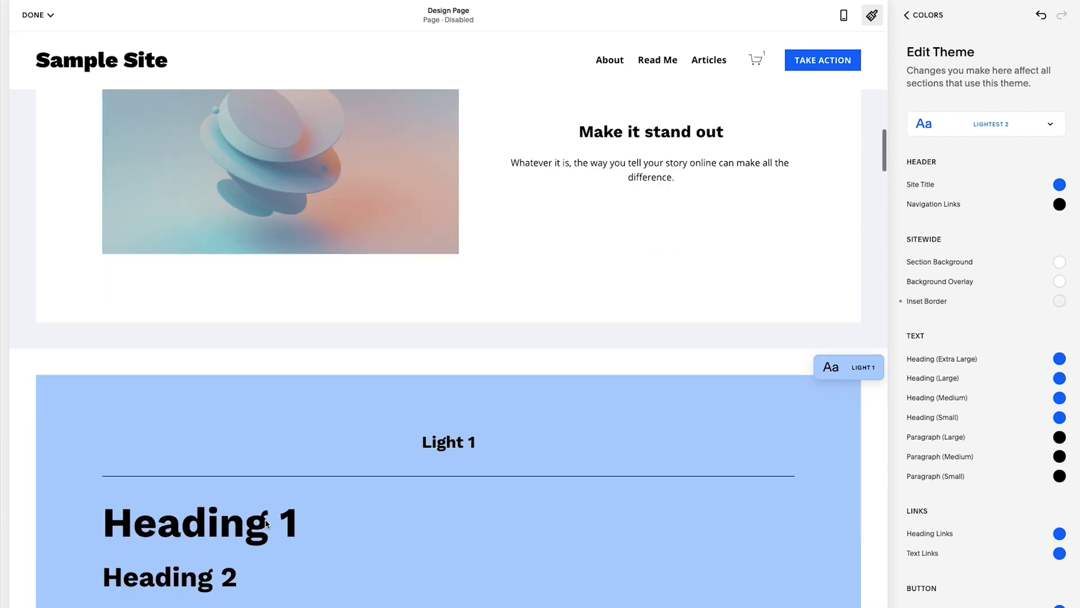
click(854, 339)
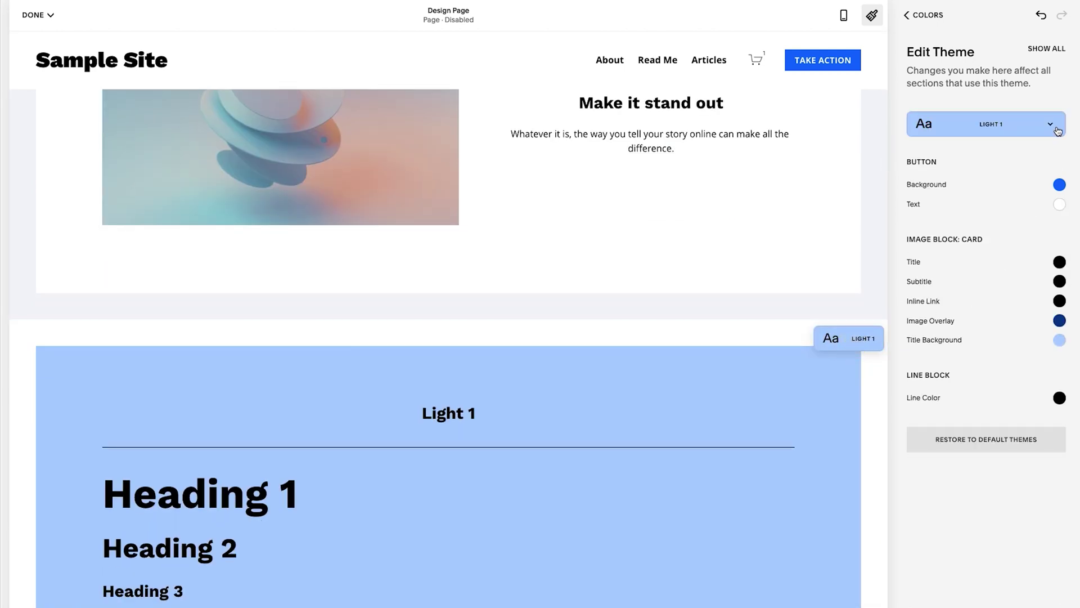
click(1046, 49)
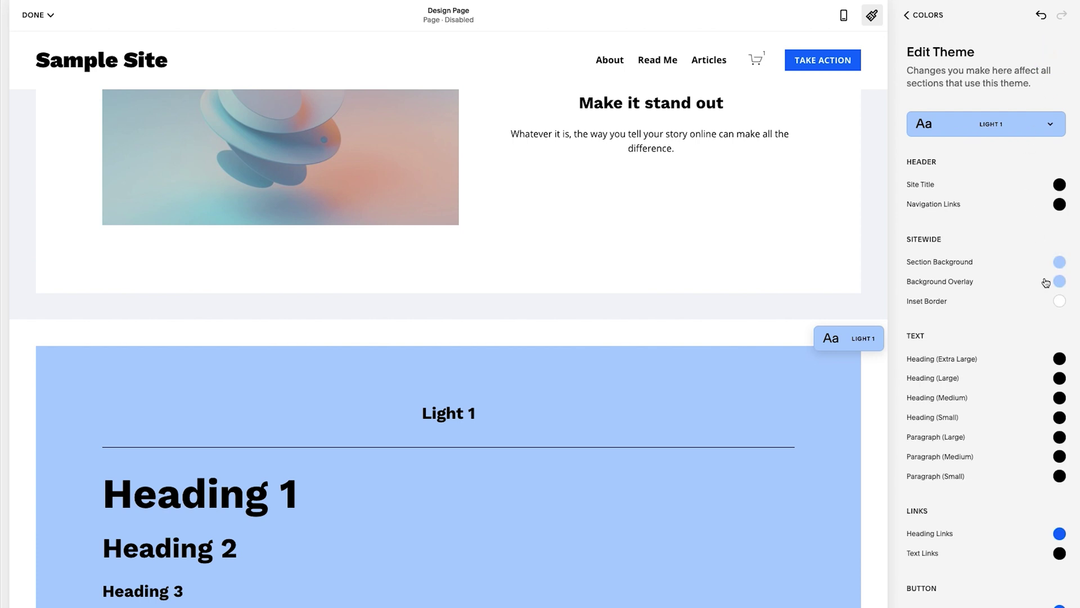
click(1059, 301)
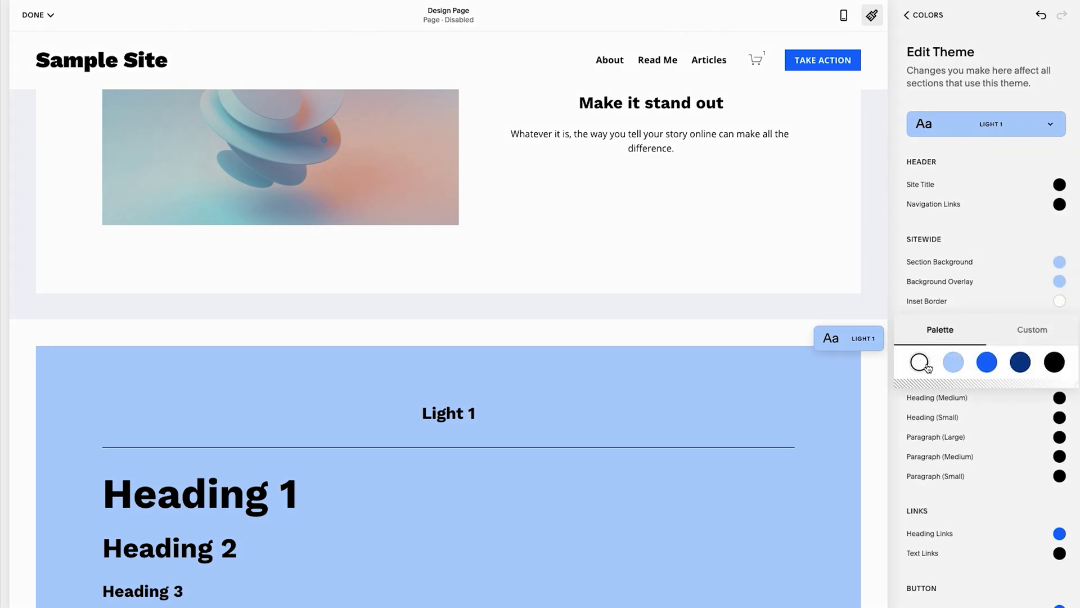
click(1037, 340)
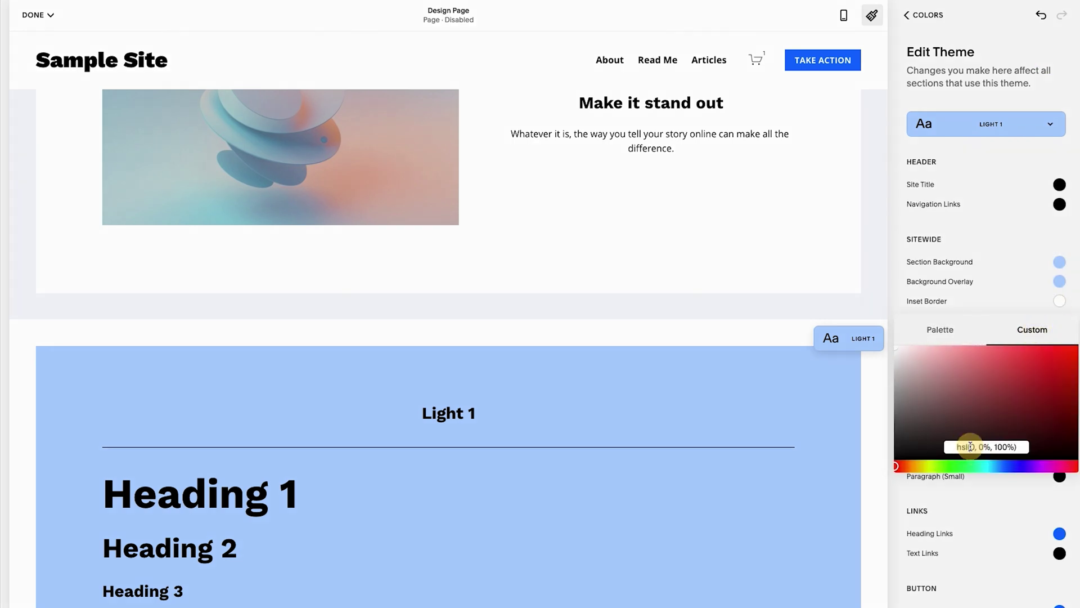
click(970, 446)
key(ctrl+v)
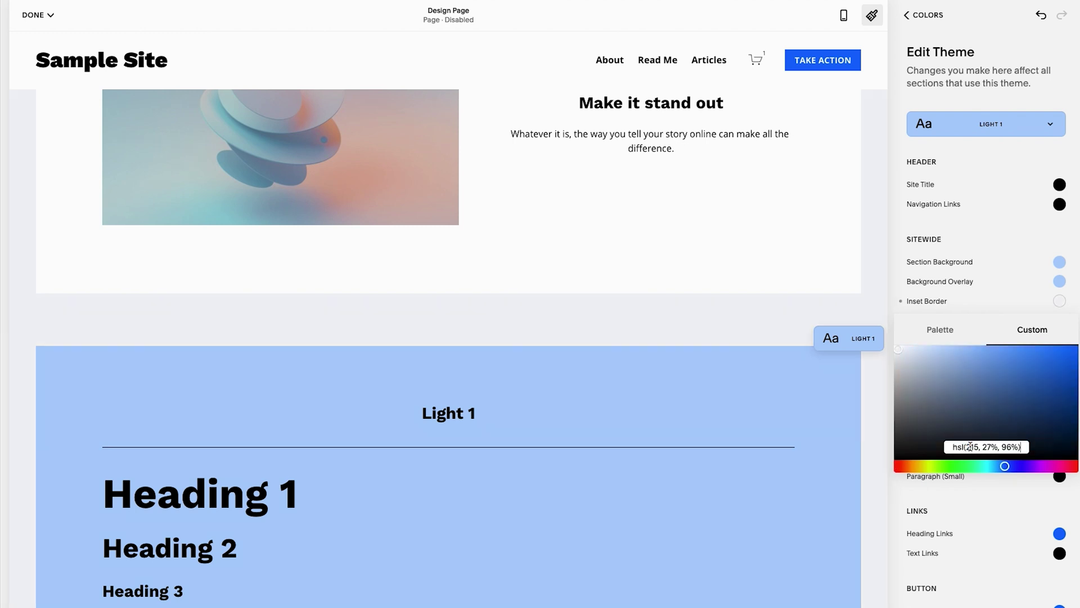
click(591, 401)
Return to the Colors panel showing the site palette and theme list.
scroll(602, 444, down, 3)
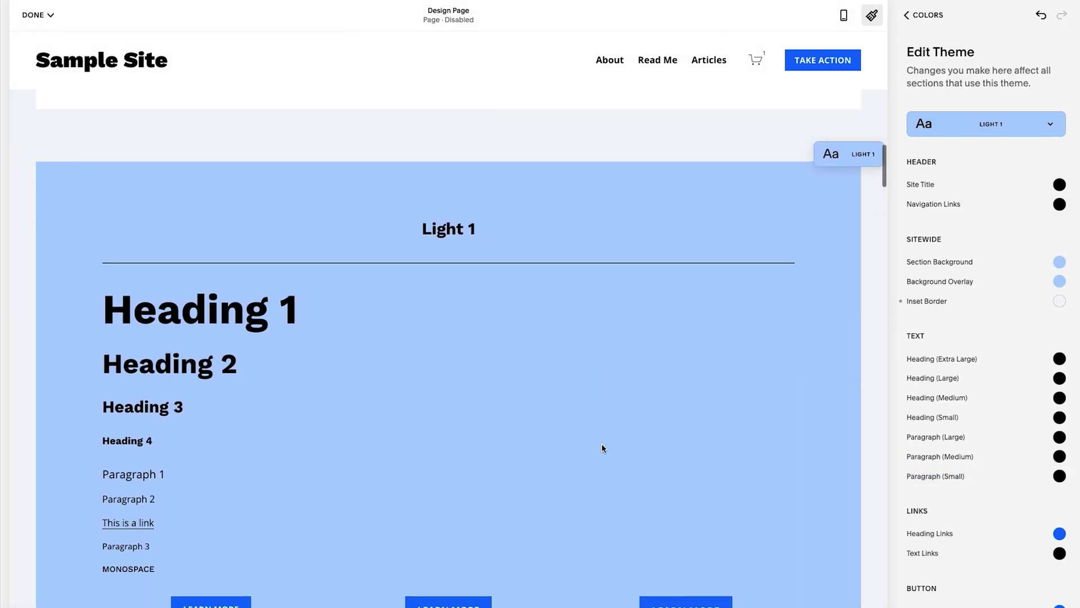
scroll(602, 447, up, 5)
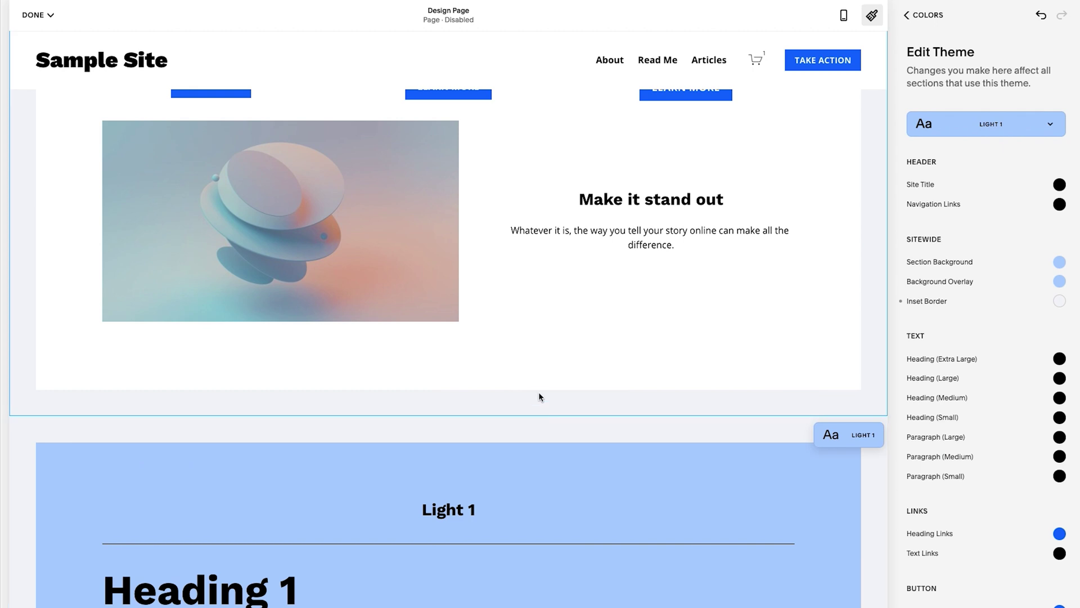
scroll(535, 421, up, 10)
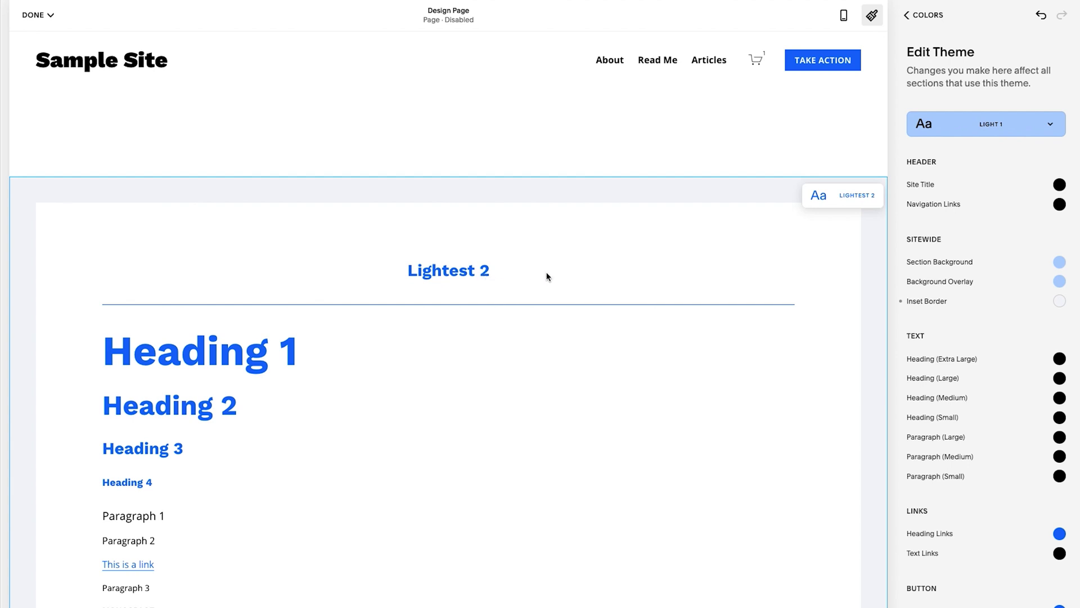
click(915, 15)
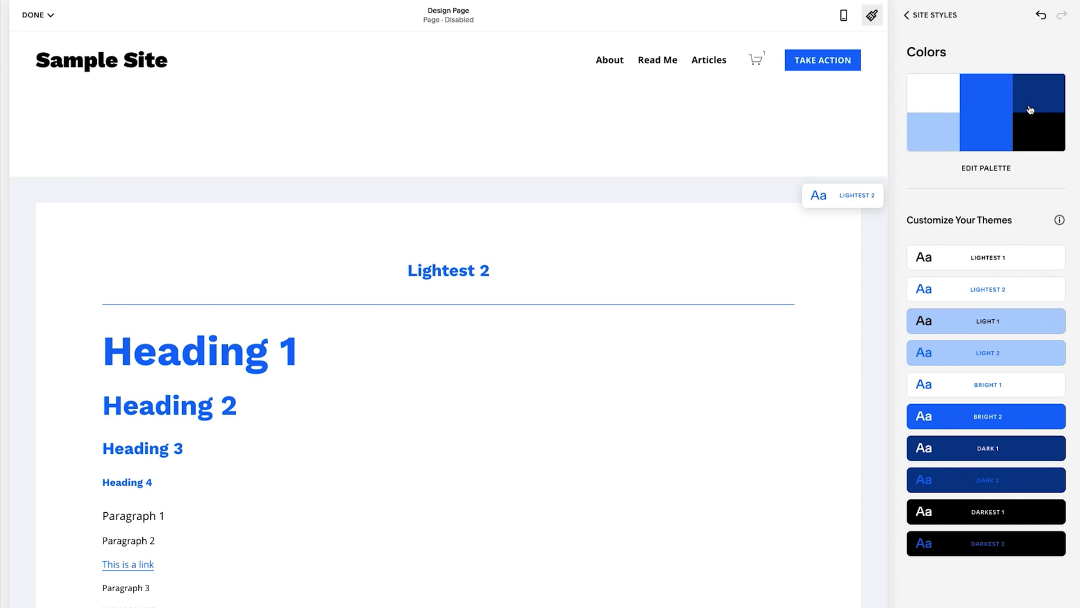
Go back through Site Styles to Colors and edit the Lightest 1 theme row.
click(936, 18)
scroll(419, 304, up, 5)
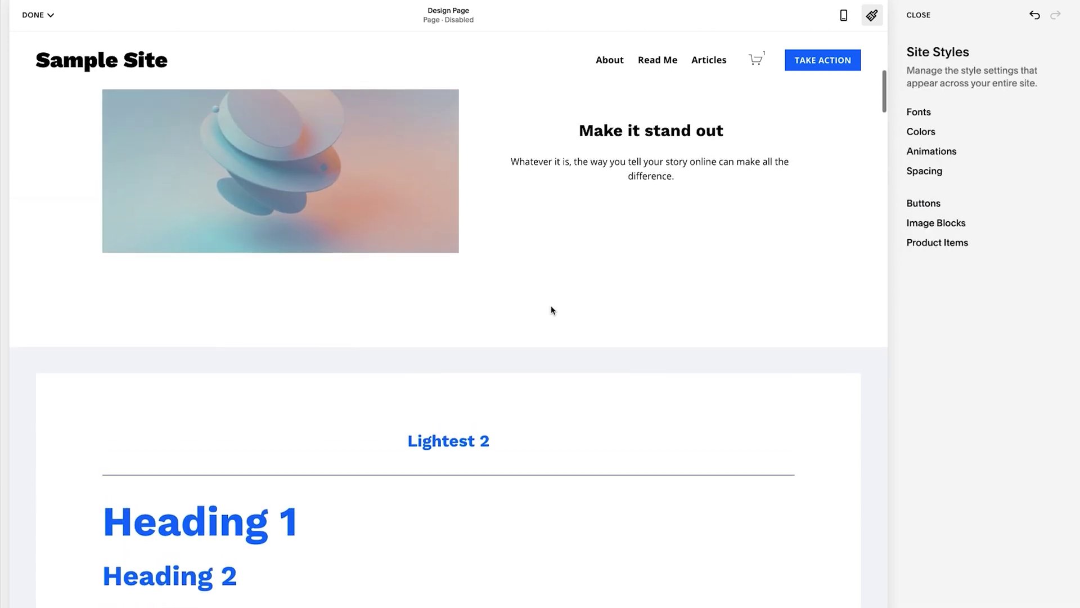
click(920, 131)
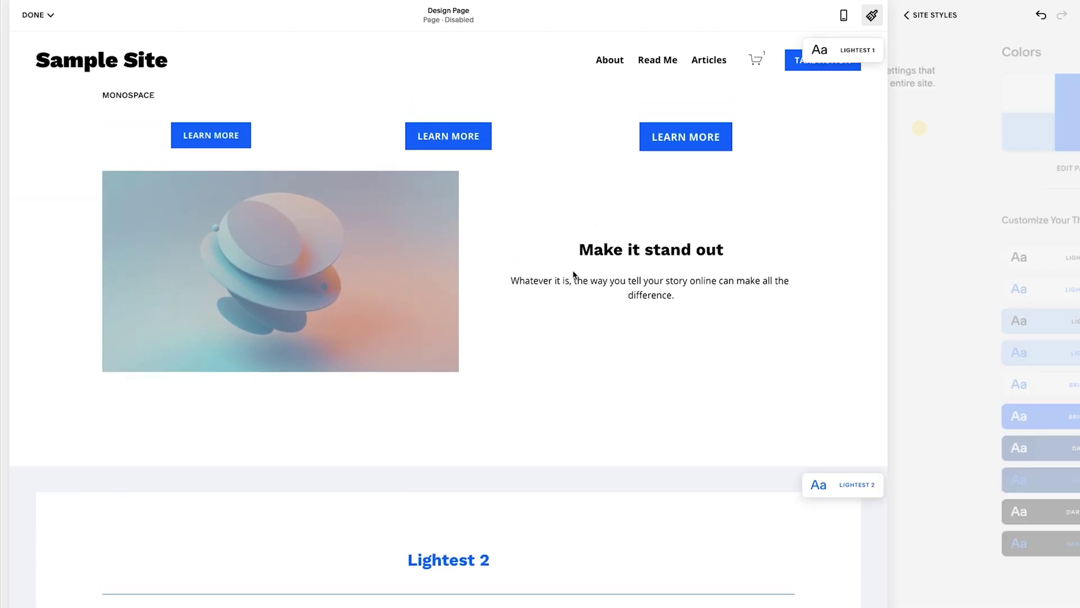
scroll(512, 274, up, 6)
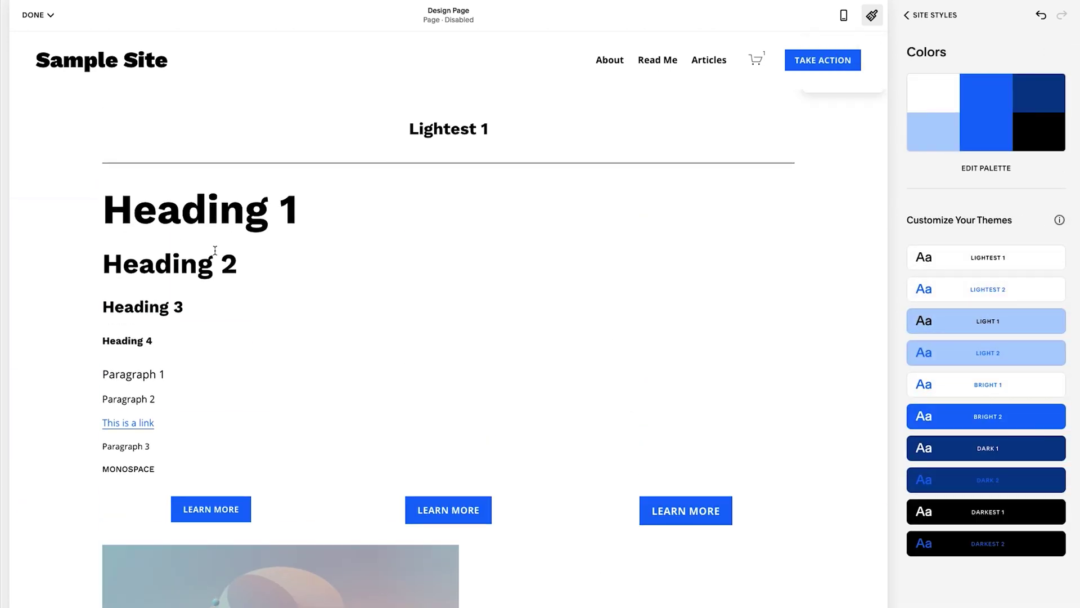
click(1049, 257)
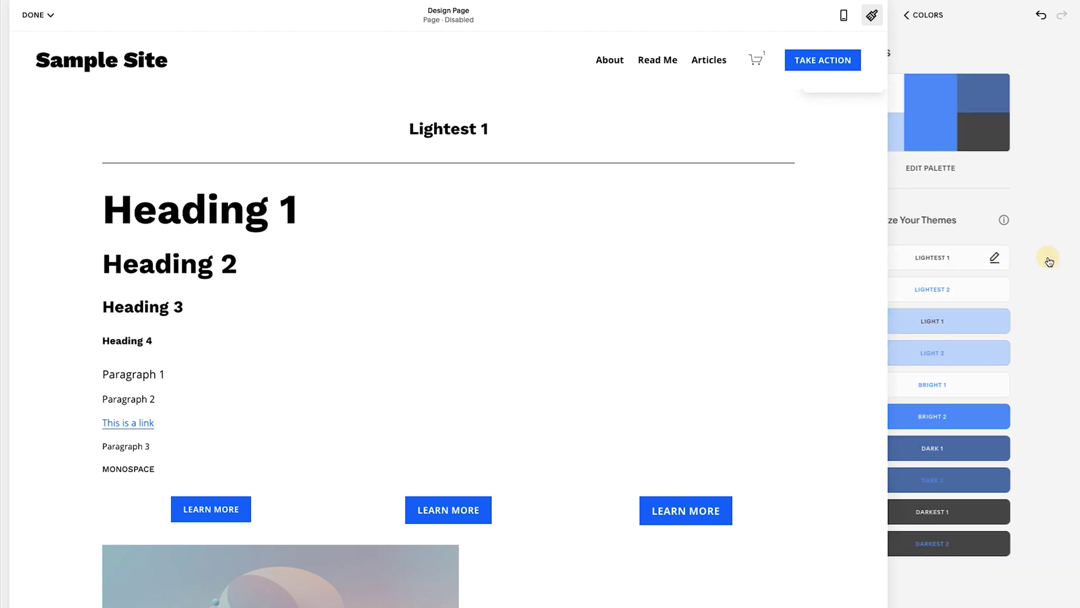
scroll(957, 338, down, 1)
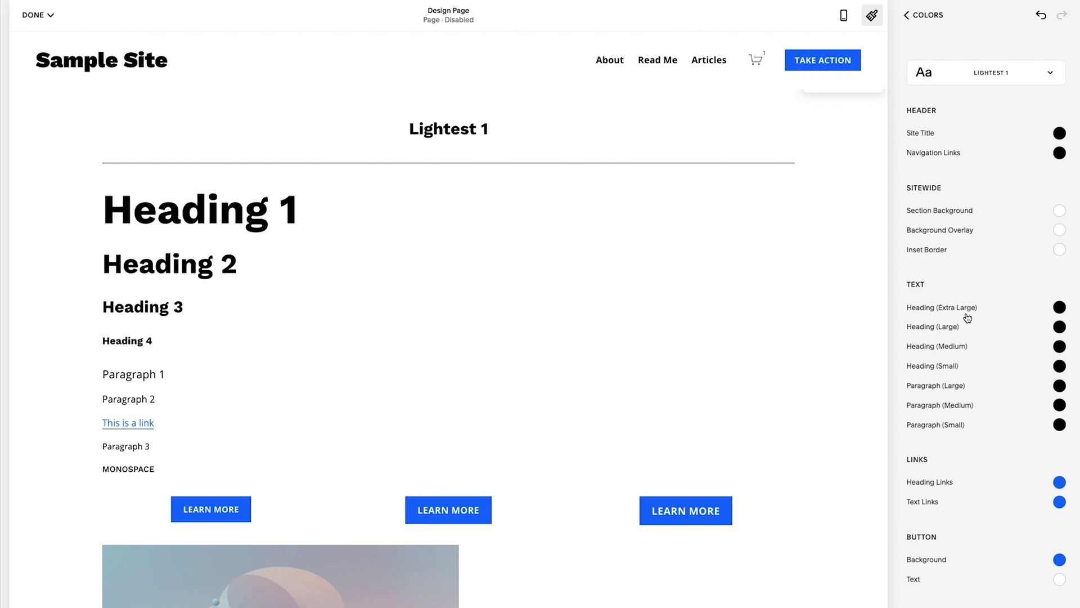
click(1058, 308)
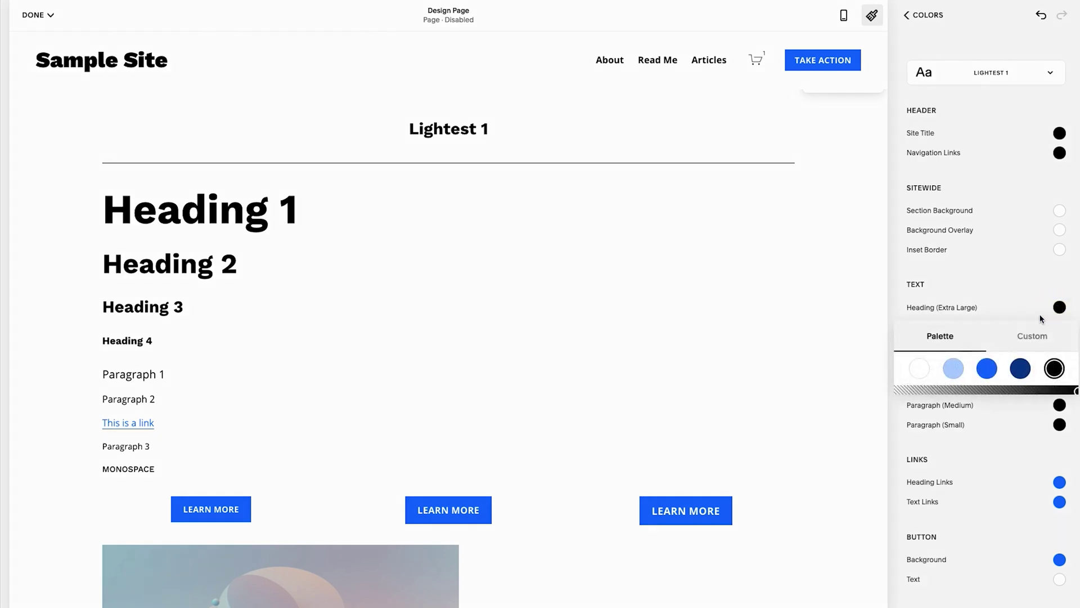
Try bright blue on Lightest 1's extra-large heading, then set it back to black.
click(986, 370)
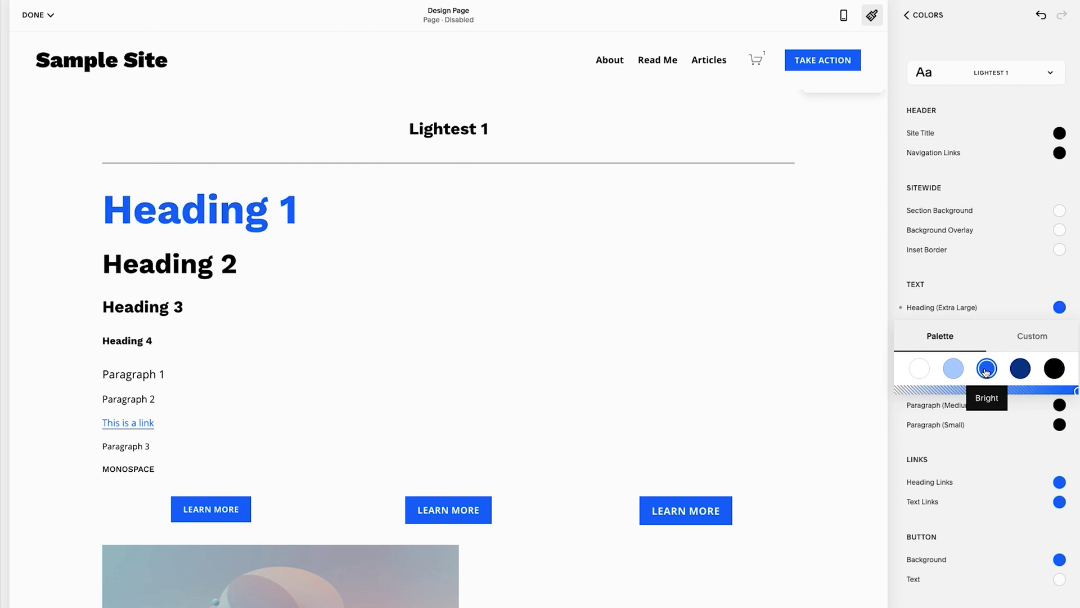
double_click(1001, 281)
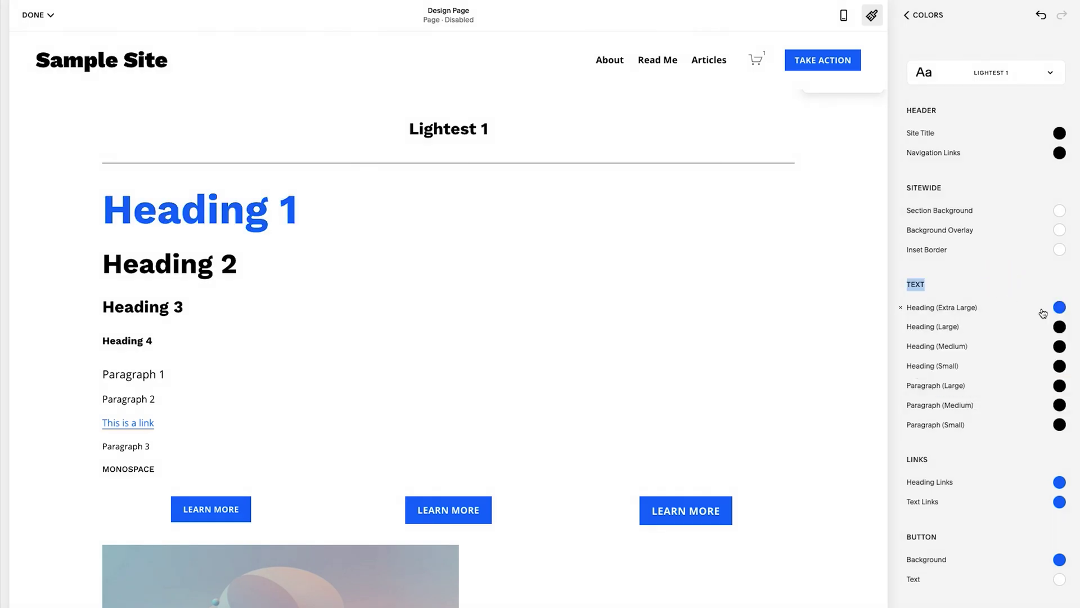
click(1060, 328)
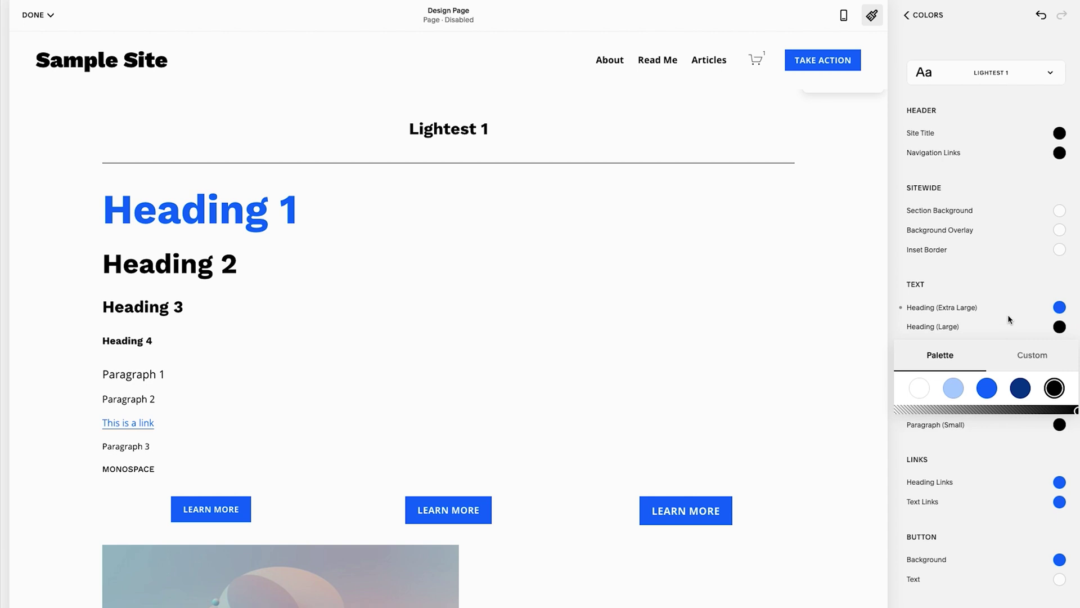
click(1005, 291)
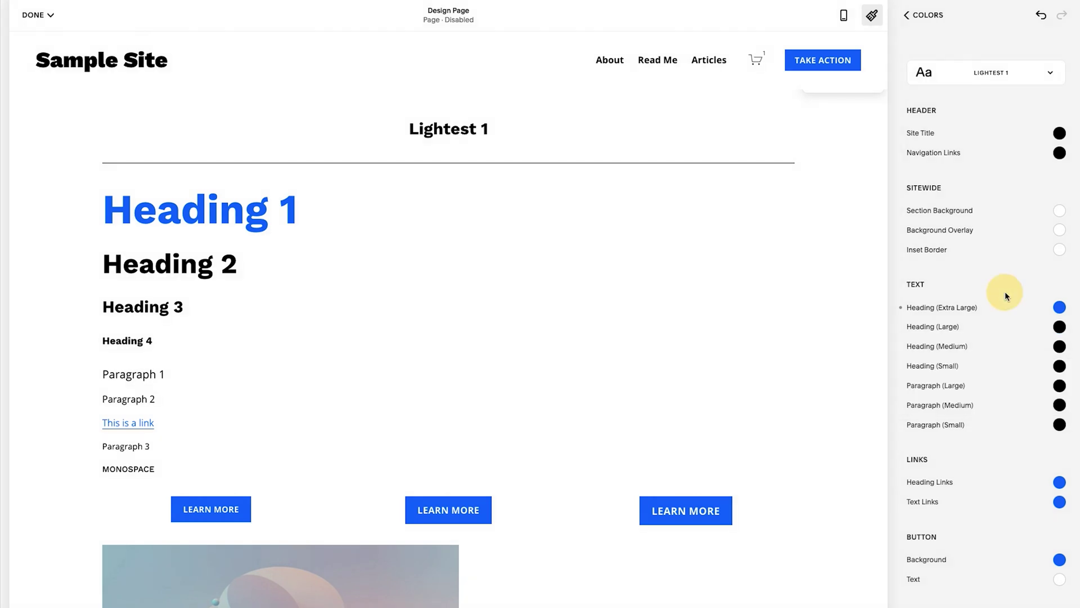
click(1054, 389)
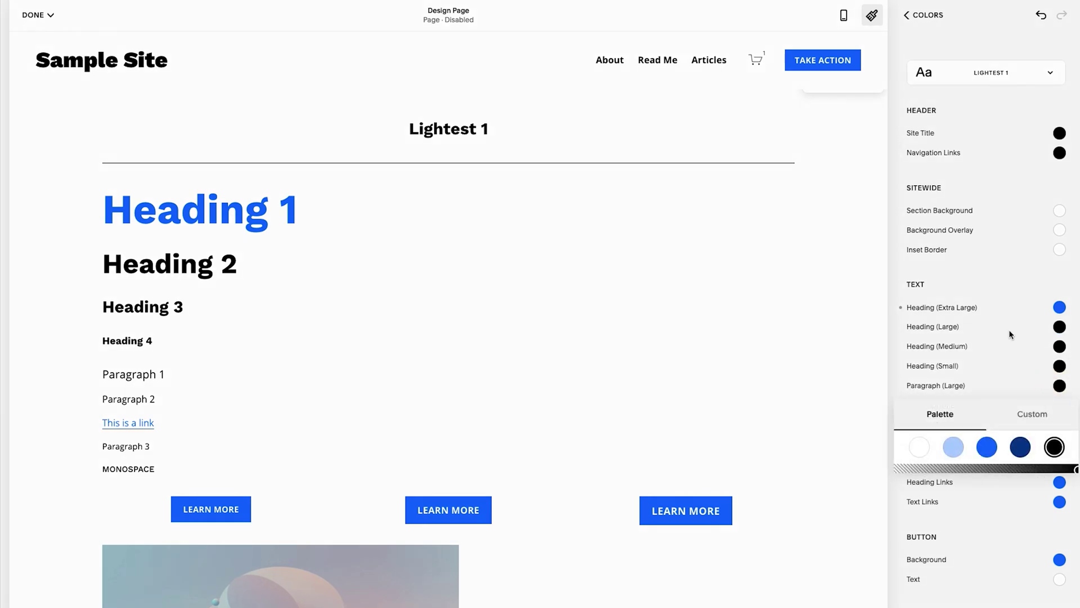
click(1010, 285)
click(1059, 306)
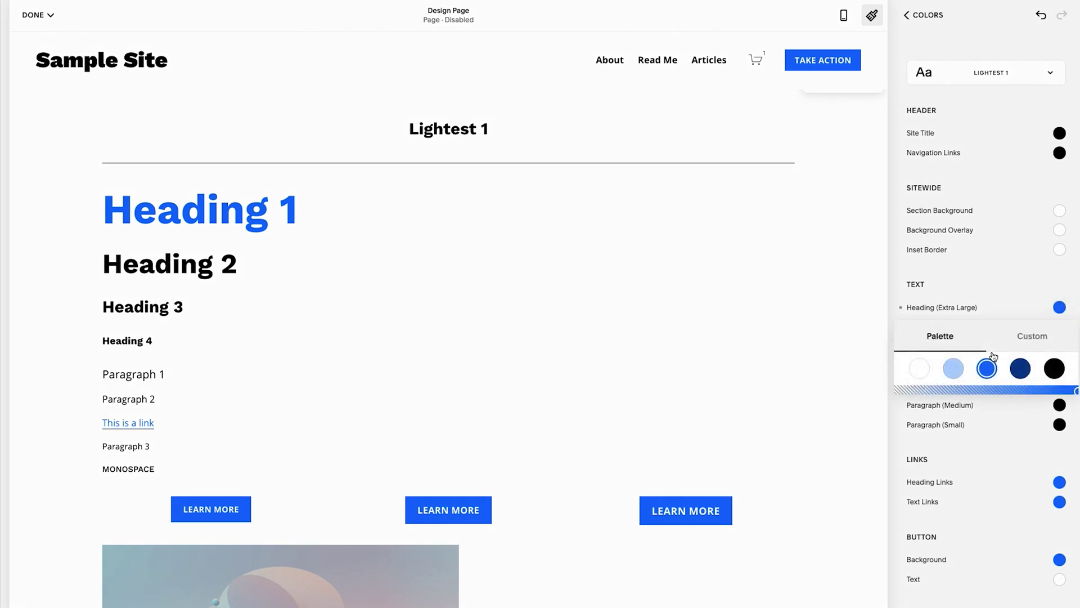
click(1053, 368)
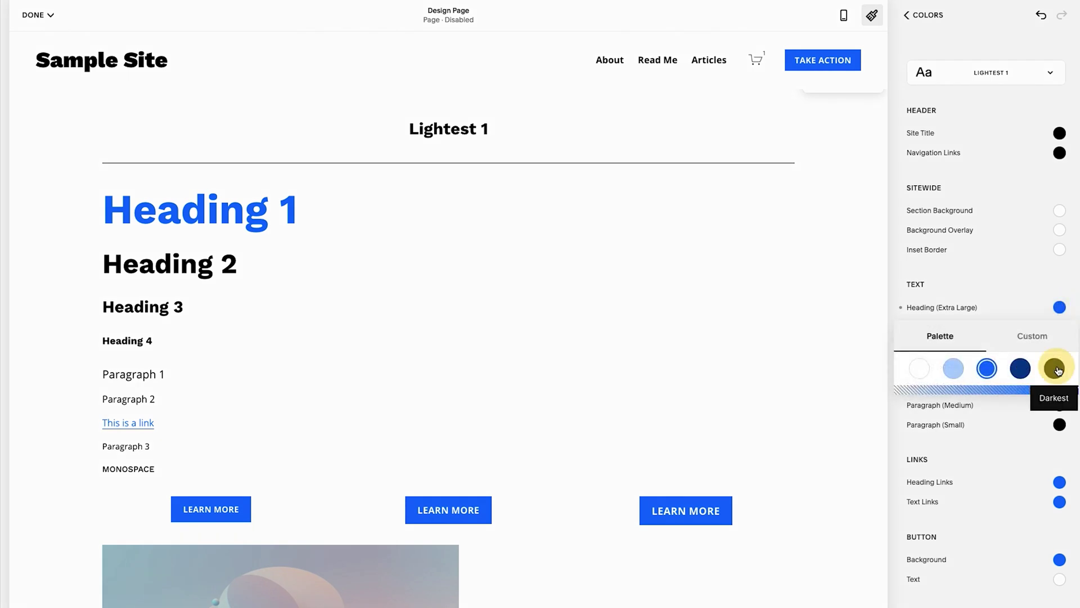
click(998, 284)
scroll(996, 316, down, 2)
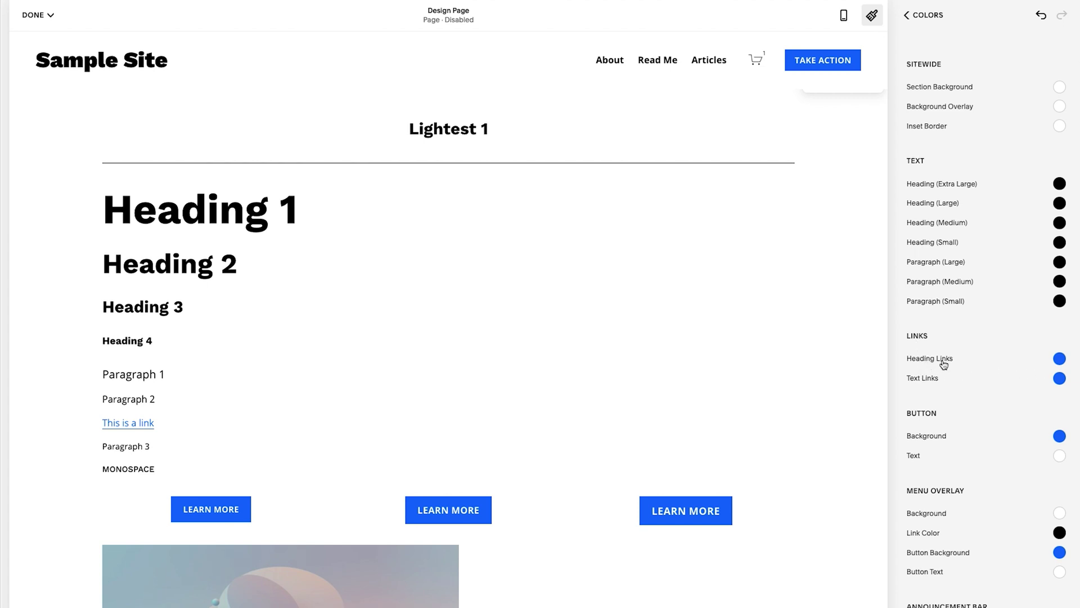
Set Lightest 1's Heading Links to the Darkest (black) palette swatch.
click(1060, 358)
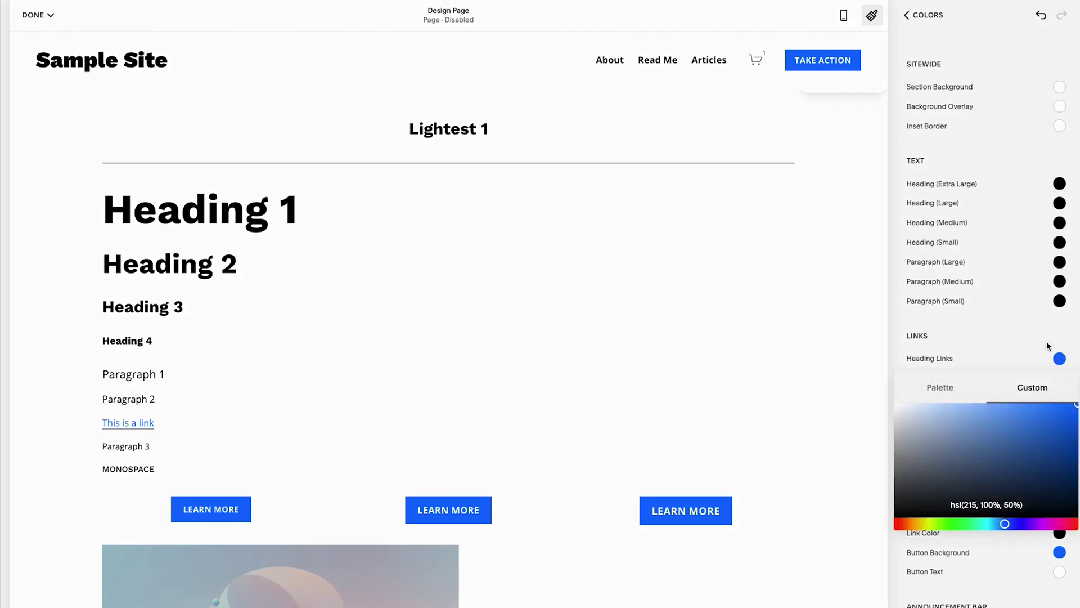
click(942, 384)
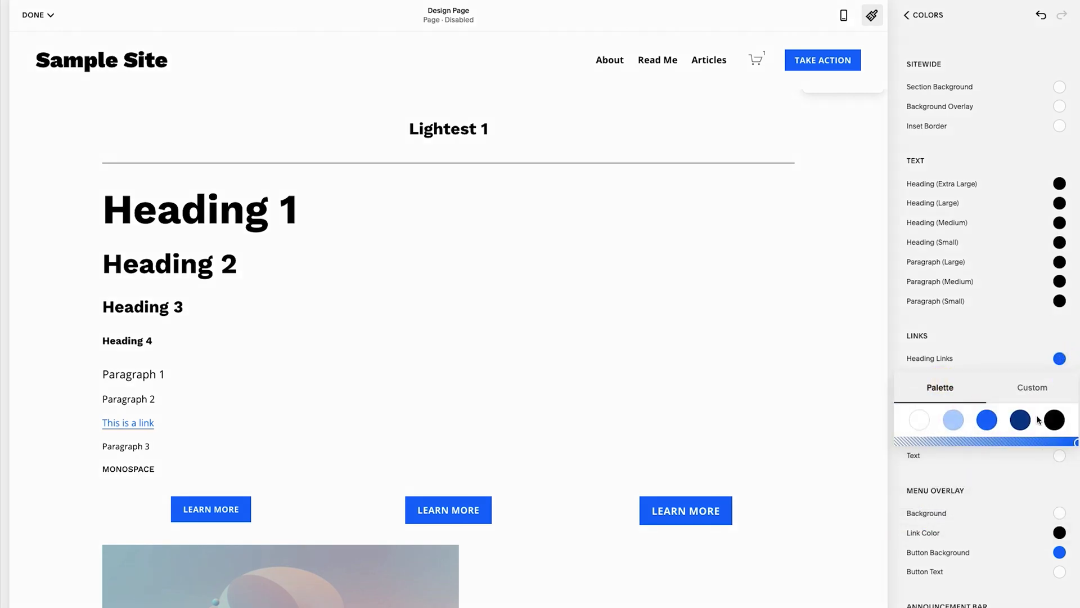
click(1060, 423)
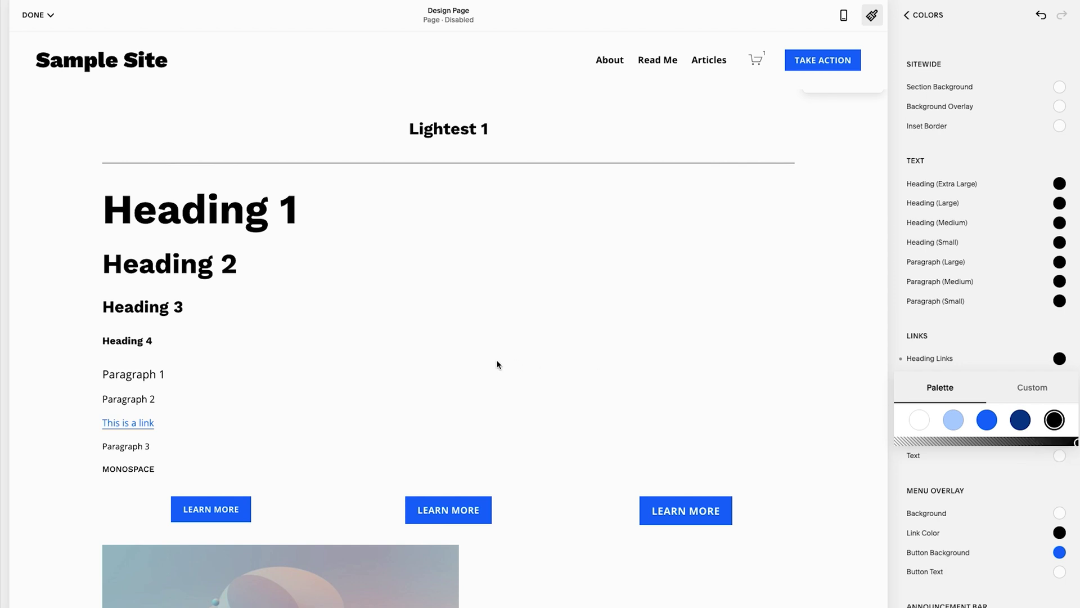
click(983, 344)
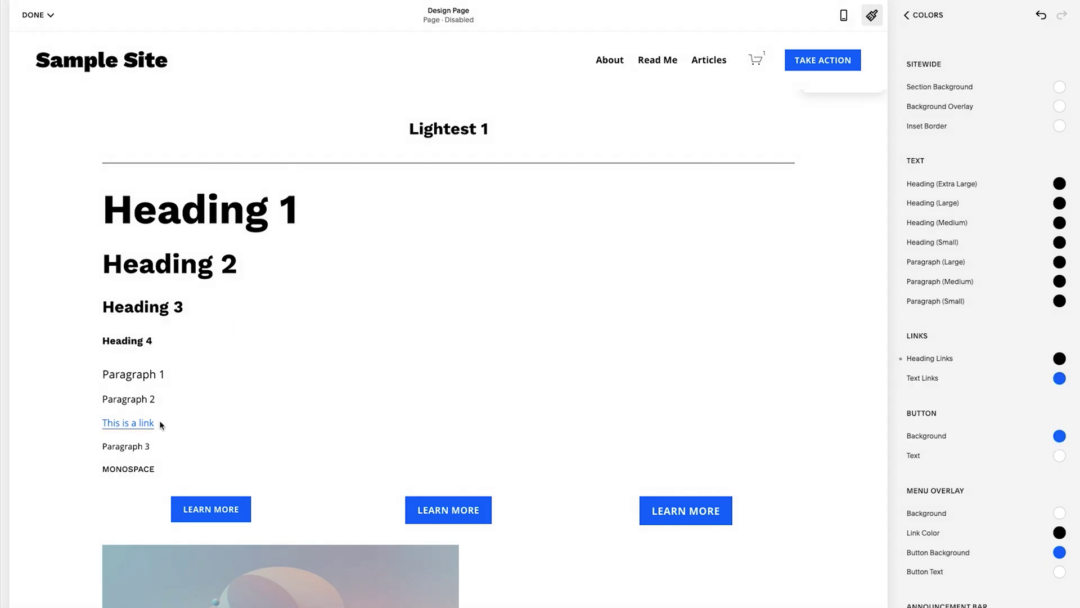
Try light blue and dark navy for Text Links, settling on the Bright blue swatch.
click(1059, 379)
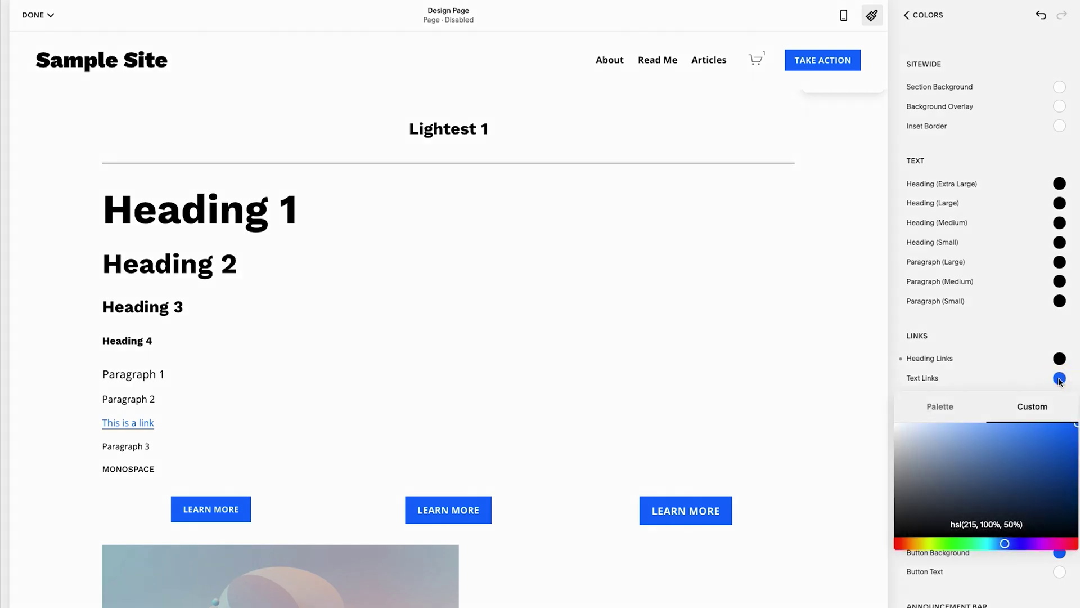
click(940, 406)
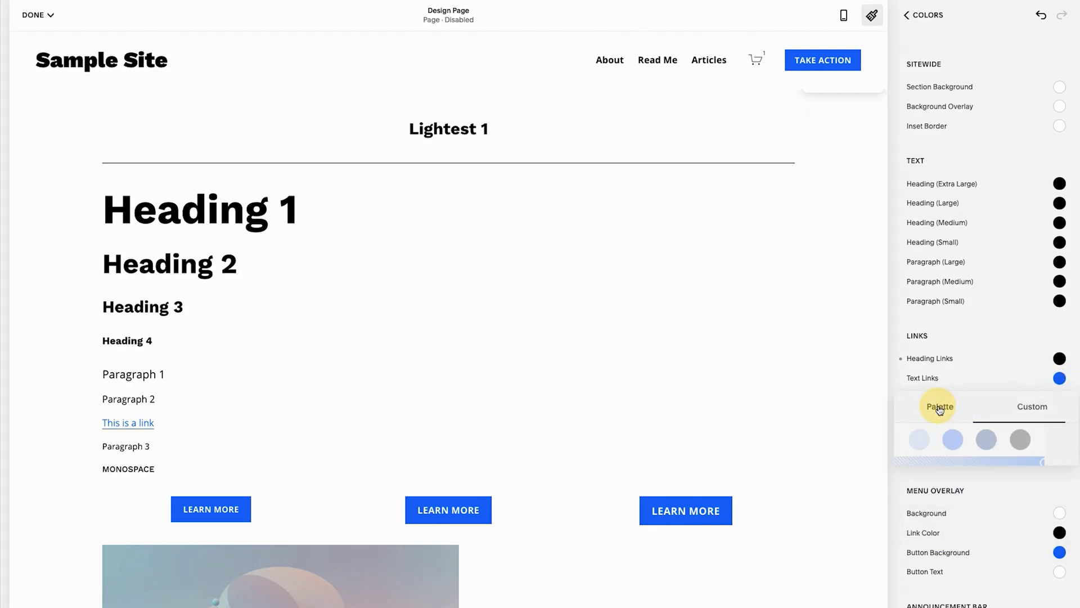
click(952, 437)
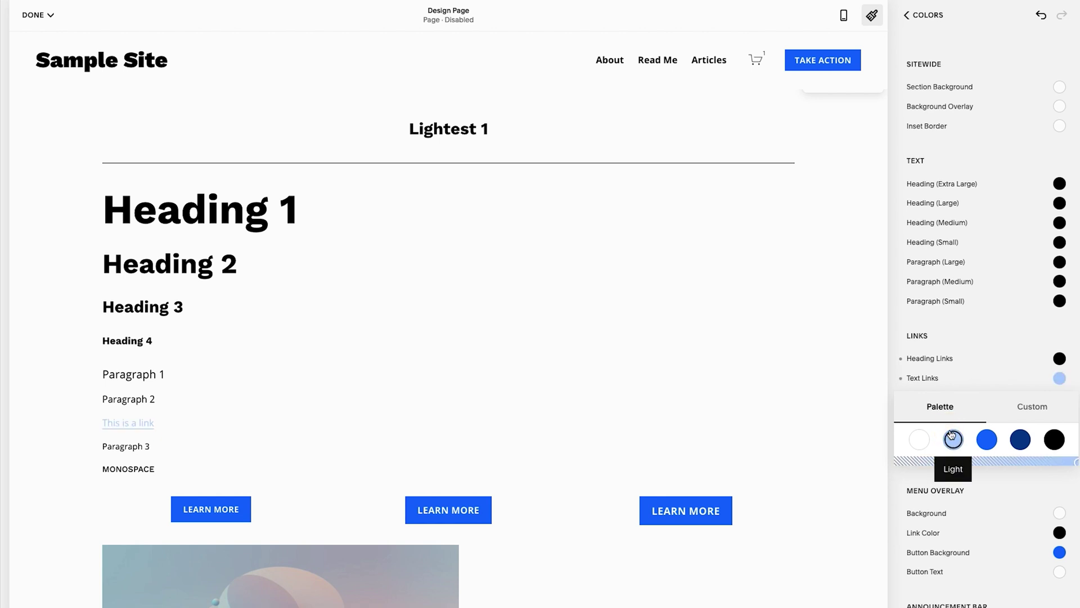
click(1022, 442)
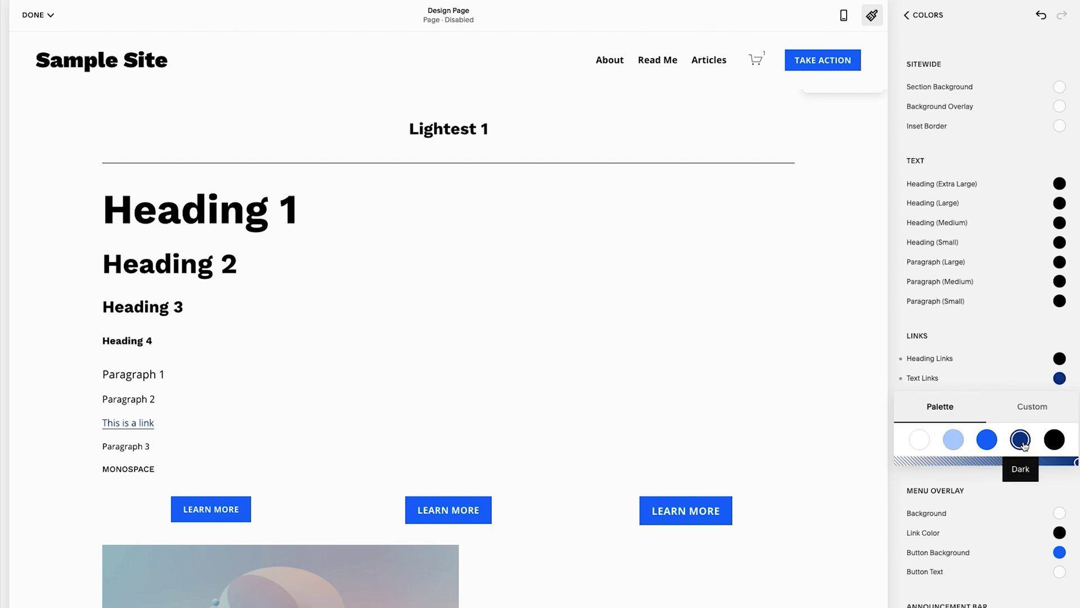
click(987, 439)
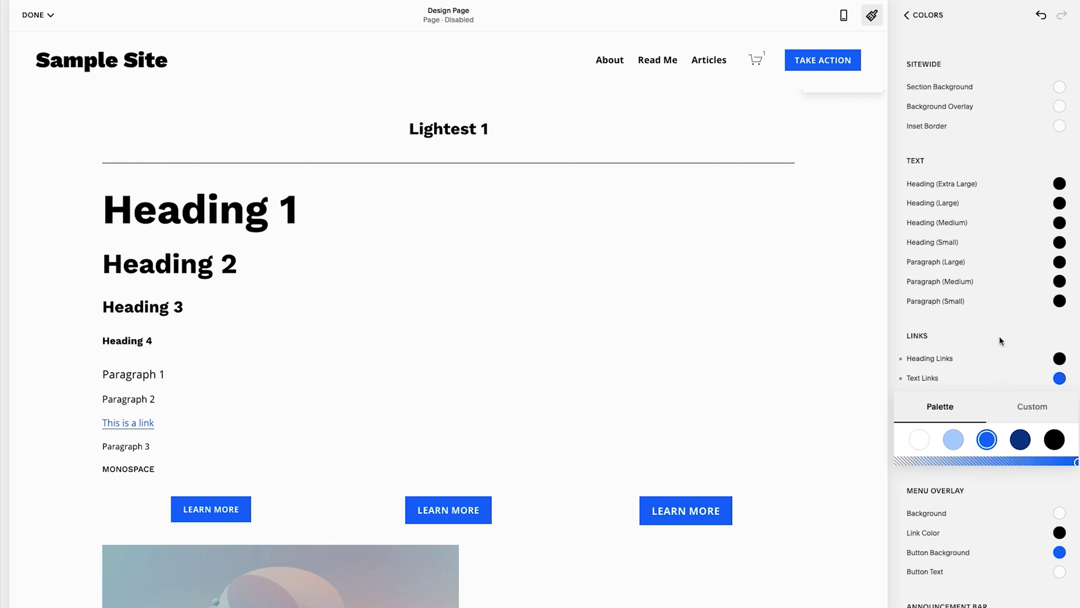
click(991, 336)
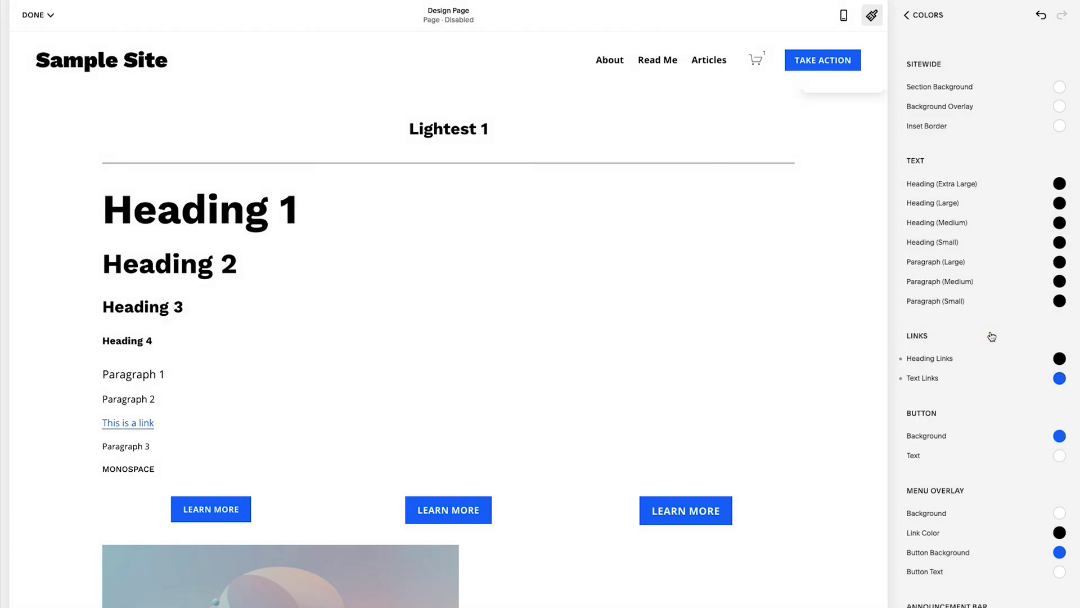
scroll(991, 336, down, 2)
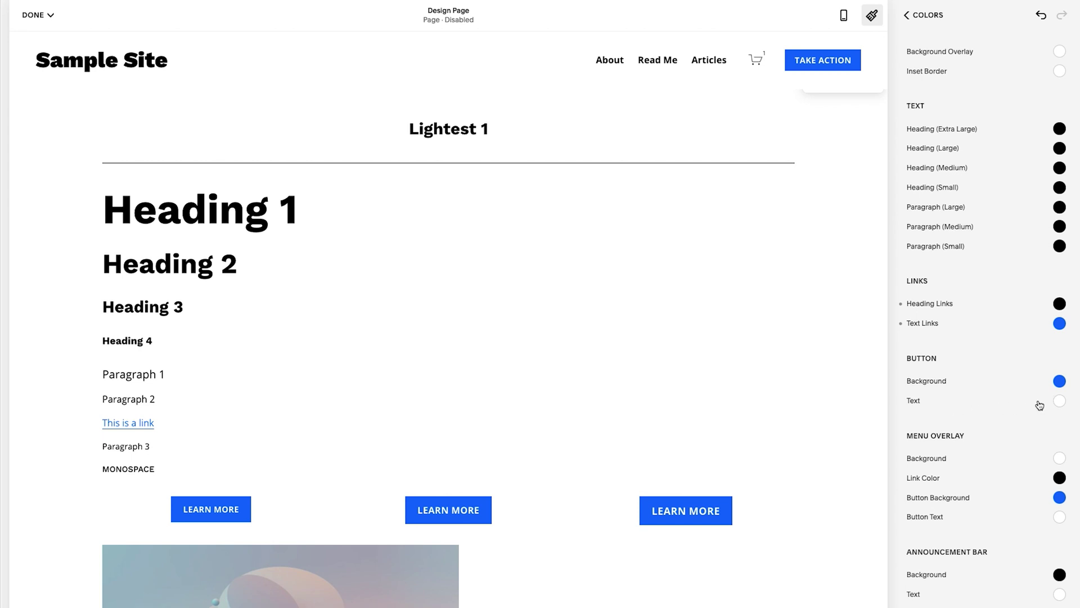
click(1059, 400)
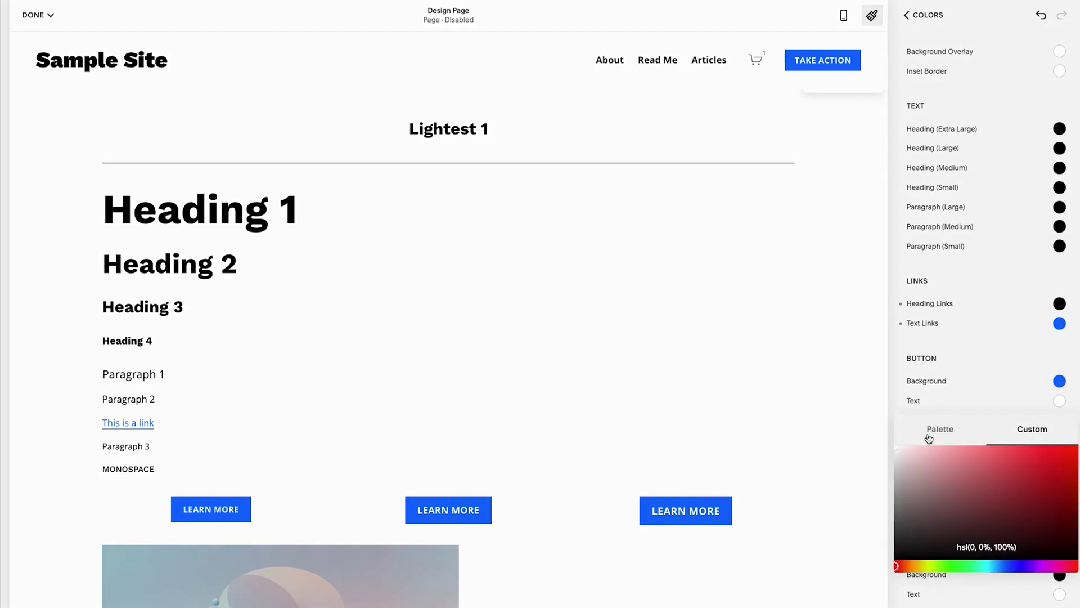
click(930, 433)
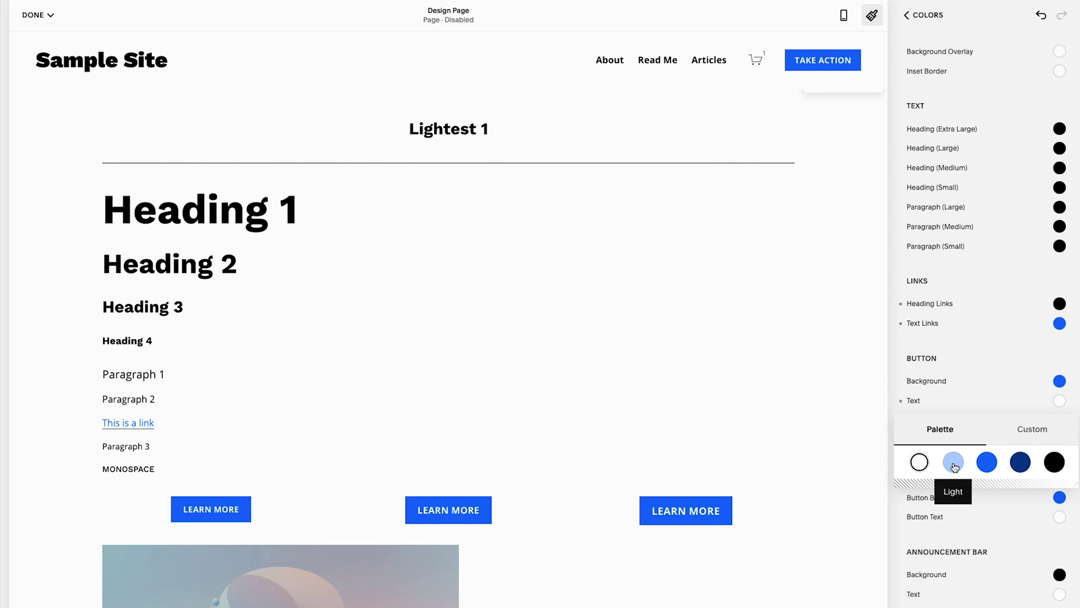
click(1020, 462)
click(954, 462)
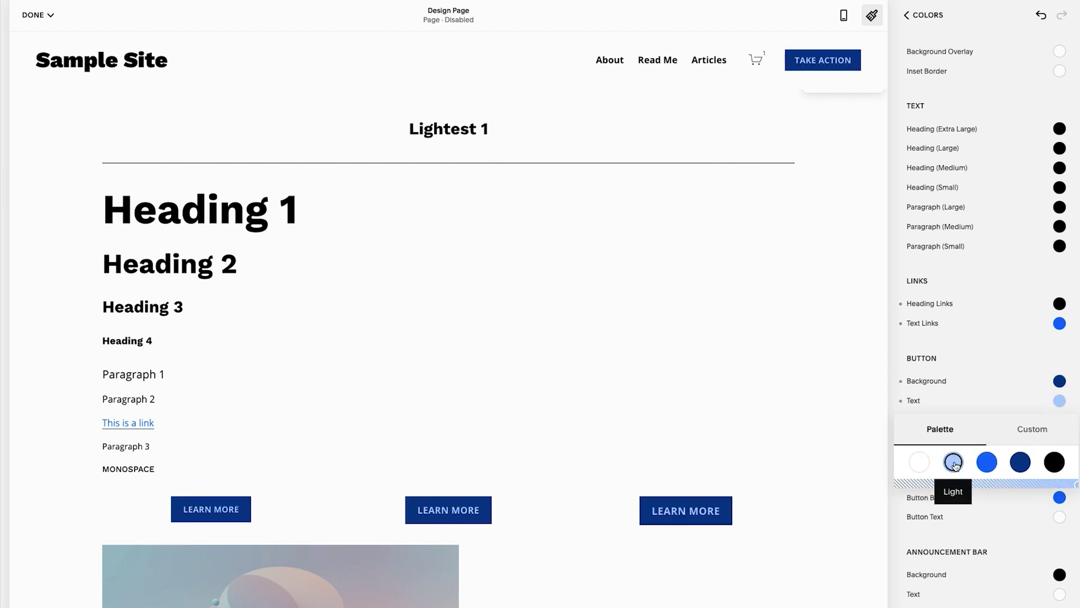
click(994, 377)
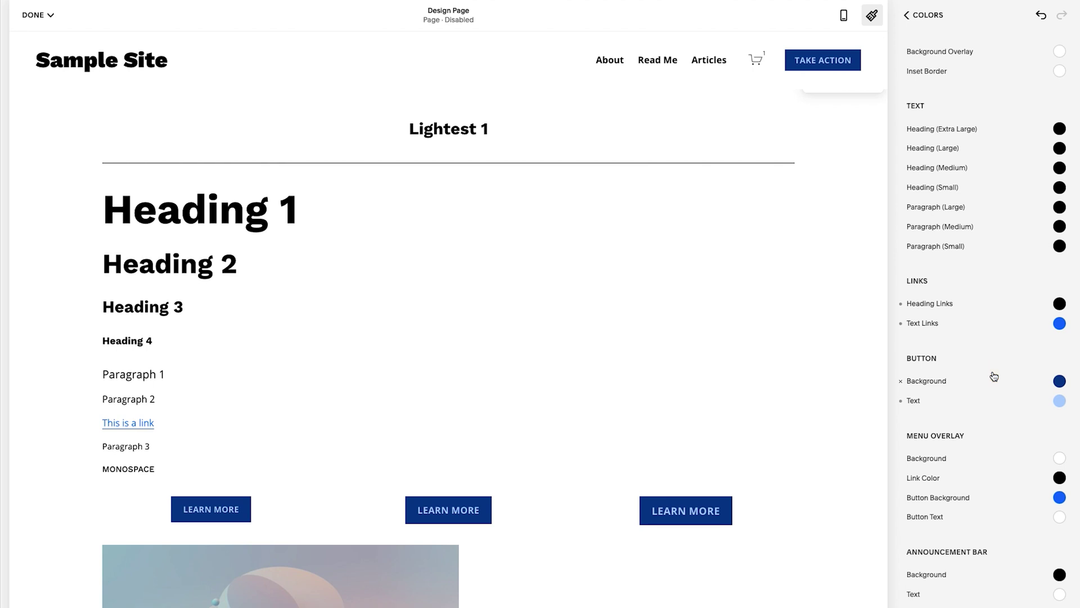
click(1059, 380)
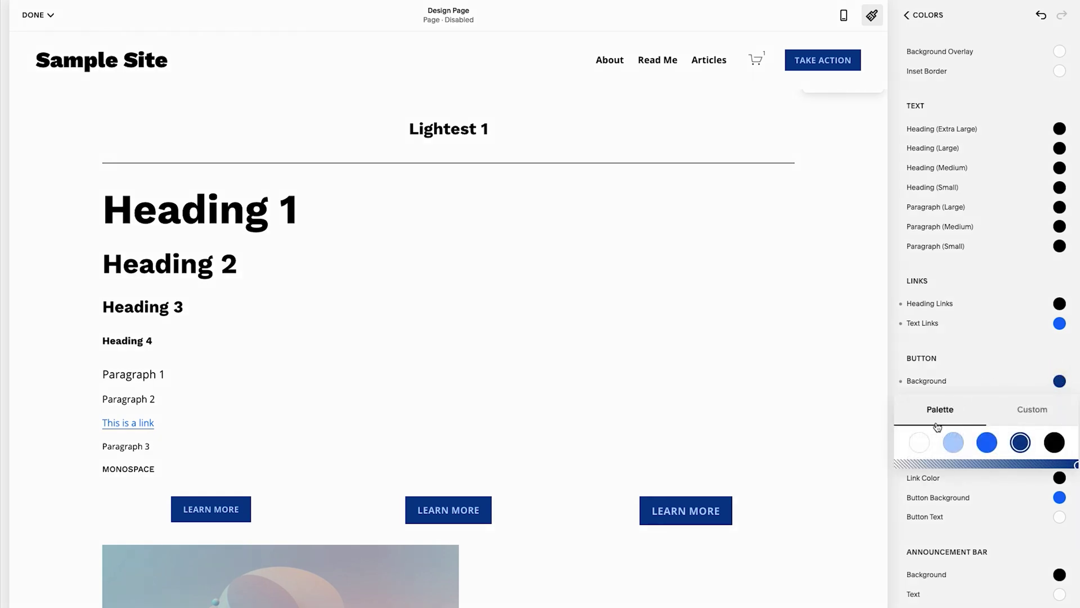
click(1050, 444)
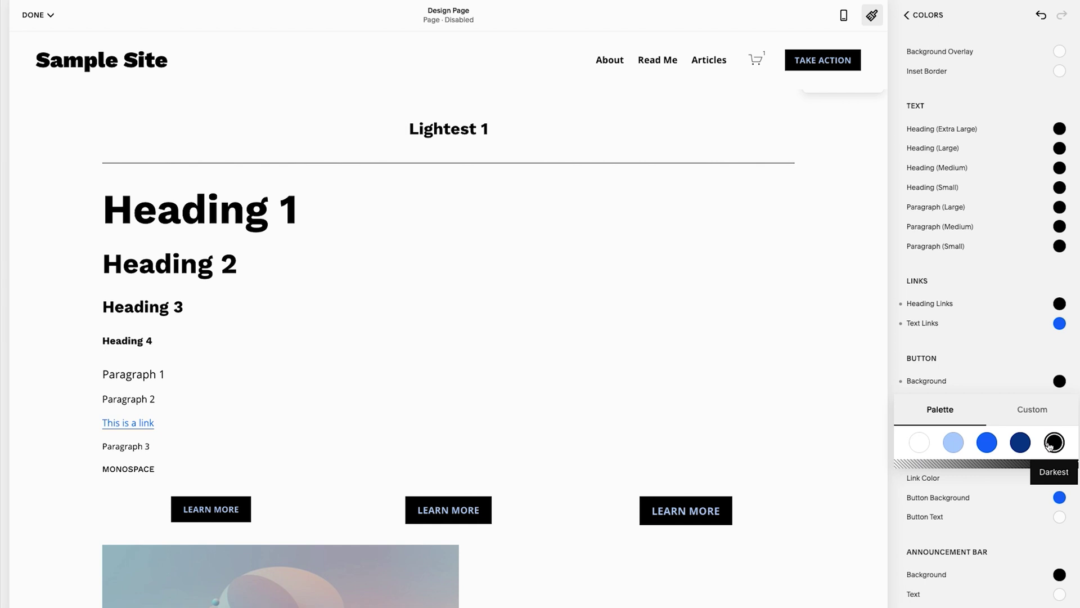
click(986, 445)
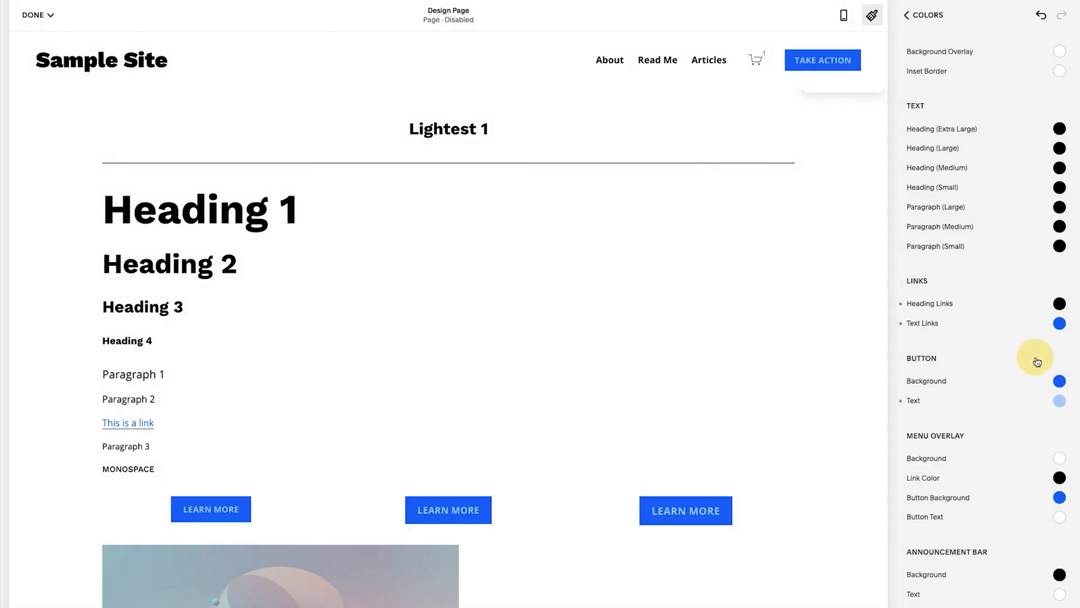
click(1057, 401)
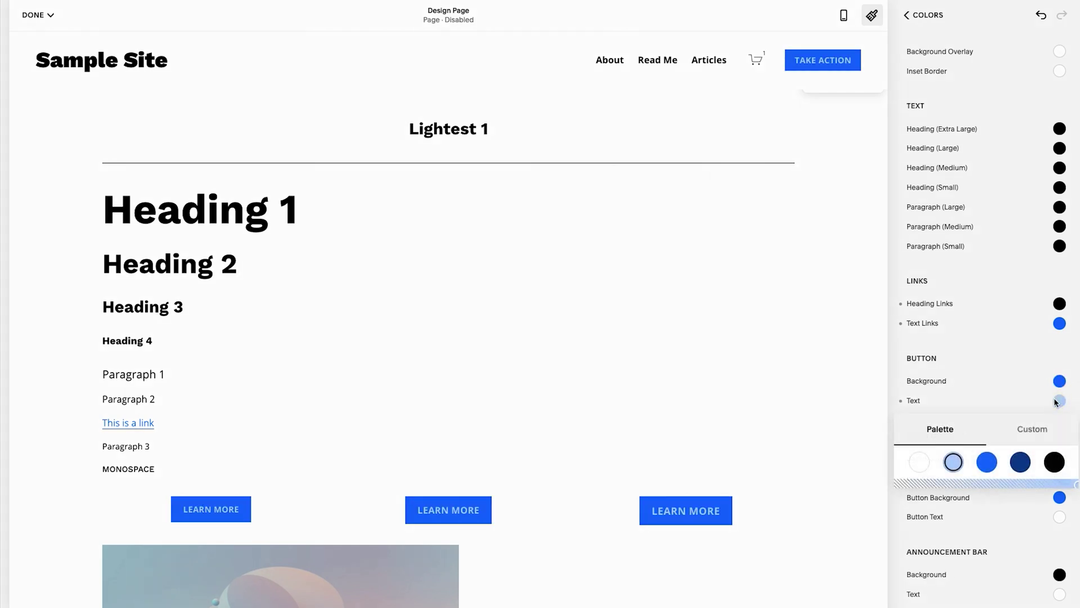
click(919, 461)
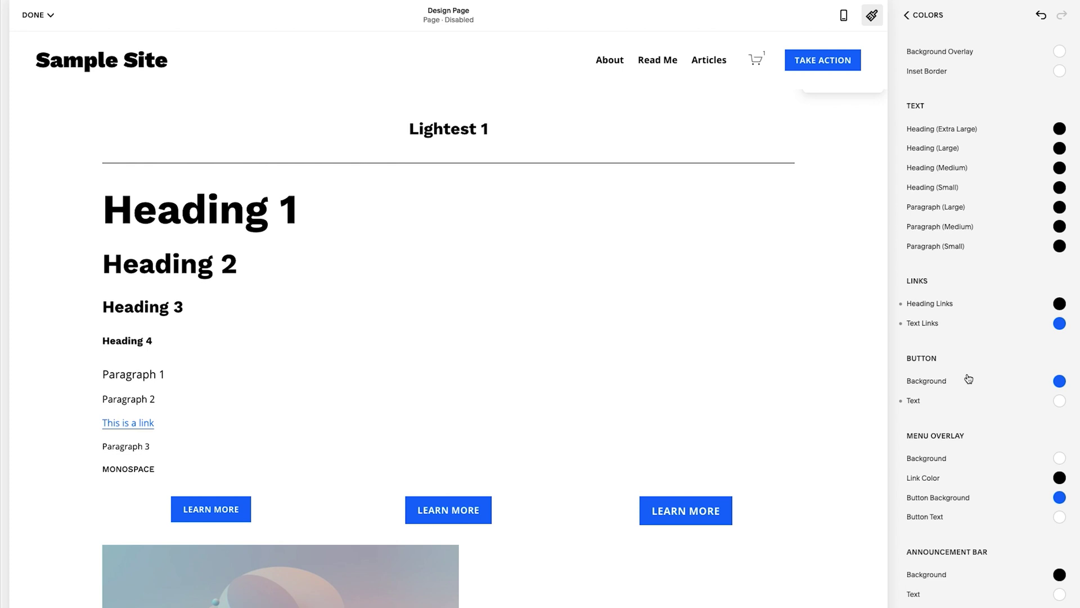
scroll(968, 379, down, 3)
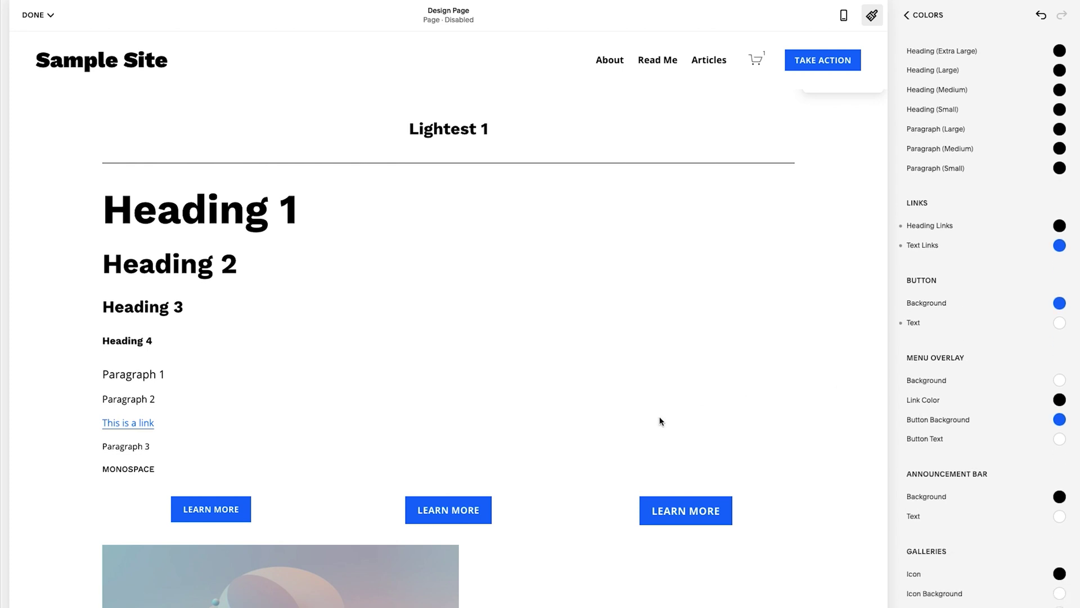
scroll(660, 420, down, 15)
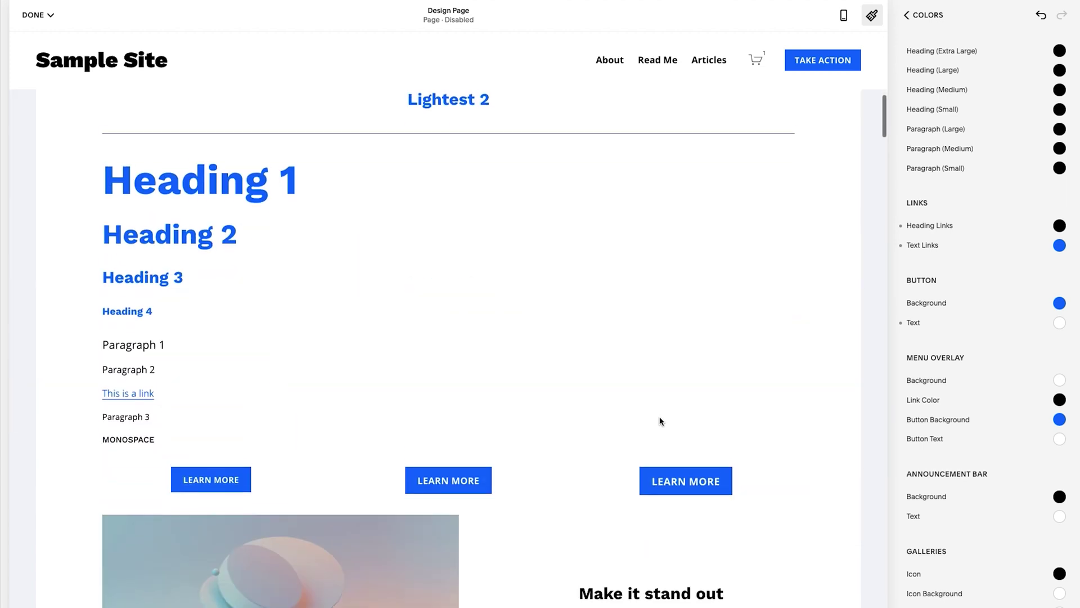
Open Lightest 2's theme colours, scroll past Light 1 and Light 2, and select Bright 1.
scroll(660, 421, up, 1)
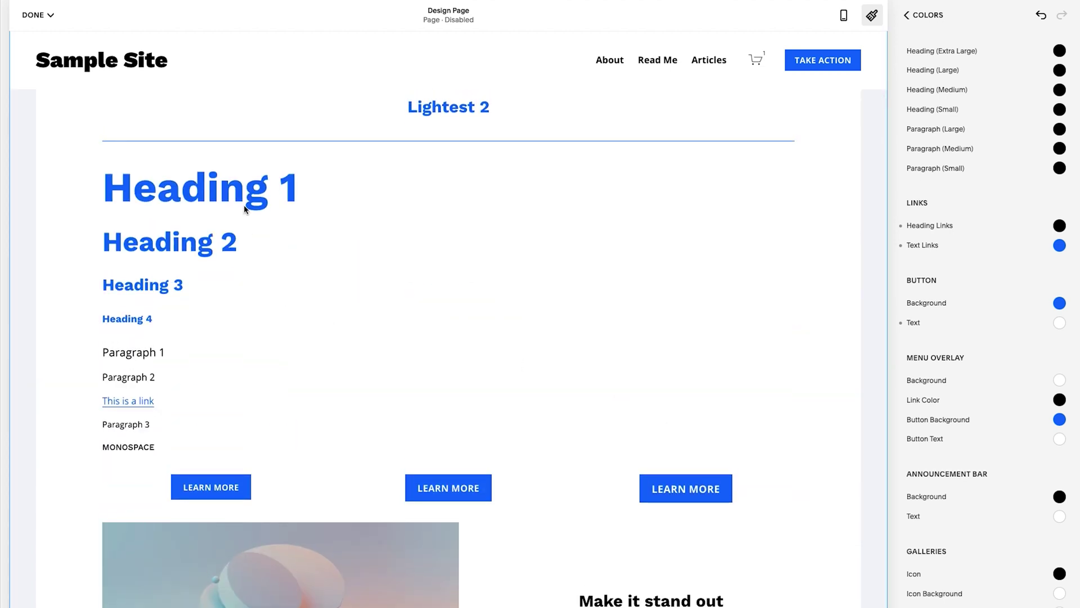
click(379, 201)
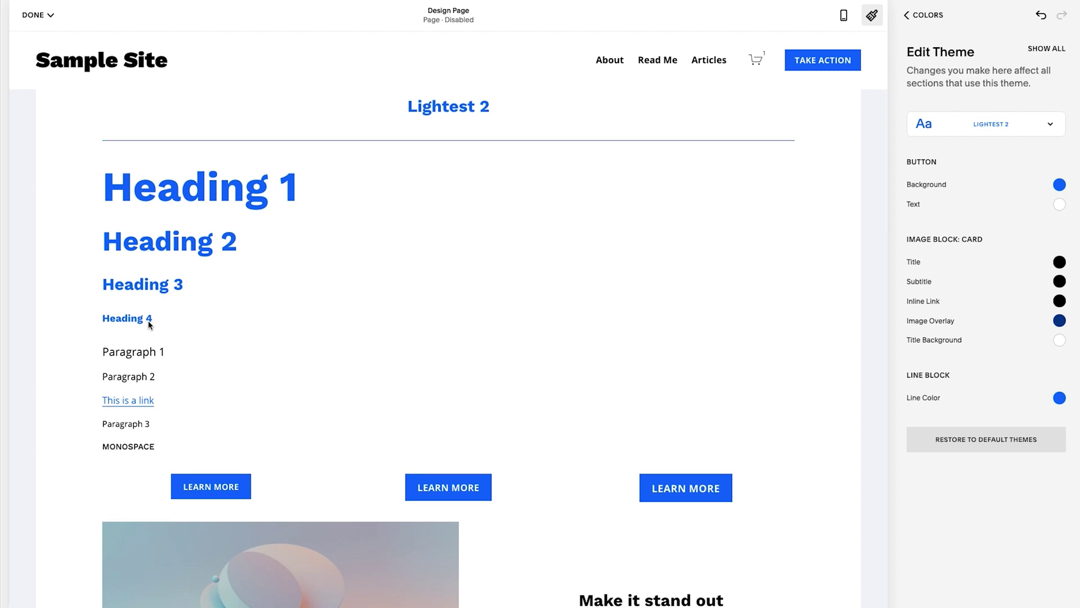
scroll(149, 321, down, 5)
scroll(149, 325, down, 15)
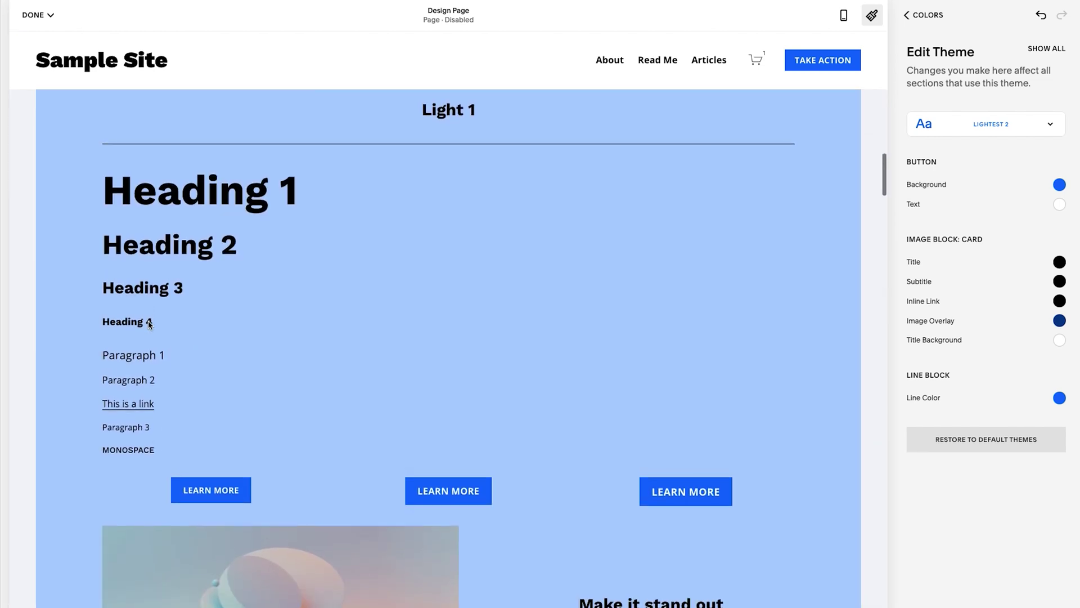
scroll(150, 325, down, 6)
scroll(150, 325, down, 10)
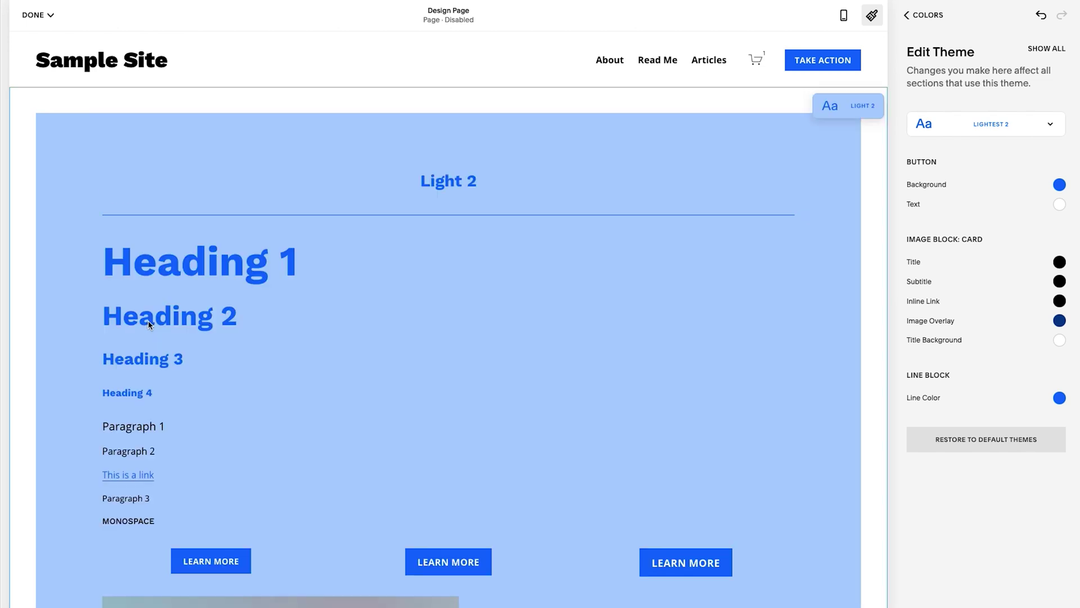
scroll(137, 486, down, 7)
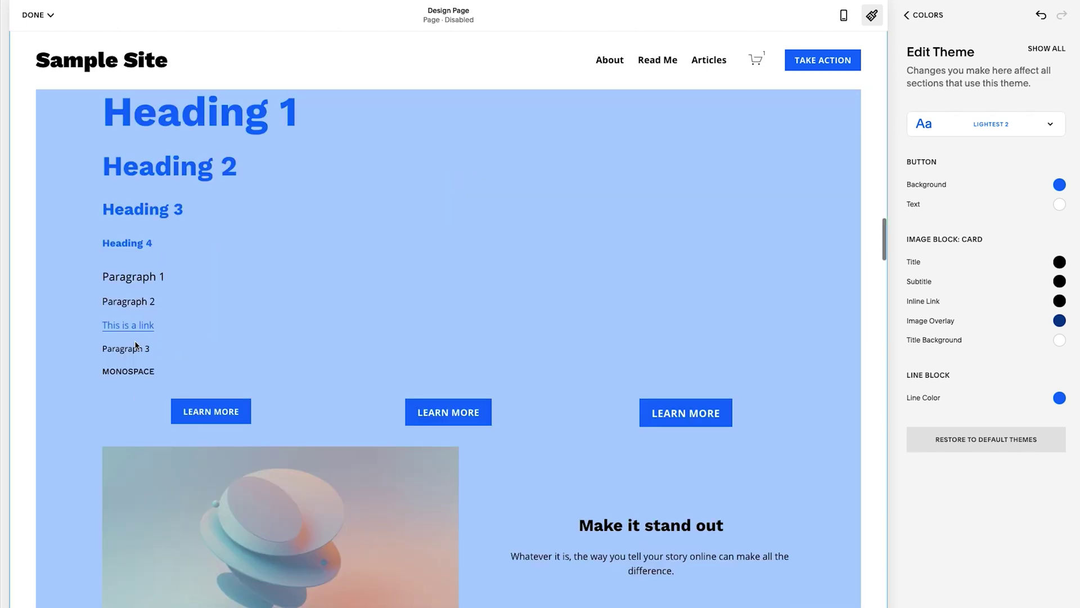
scroll(137, 324, down, 2)
scroll(180, 387, down, 6)
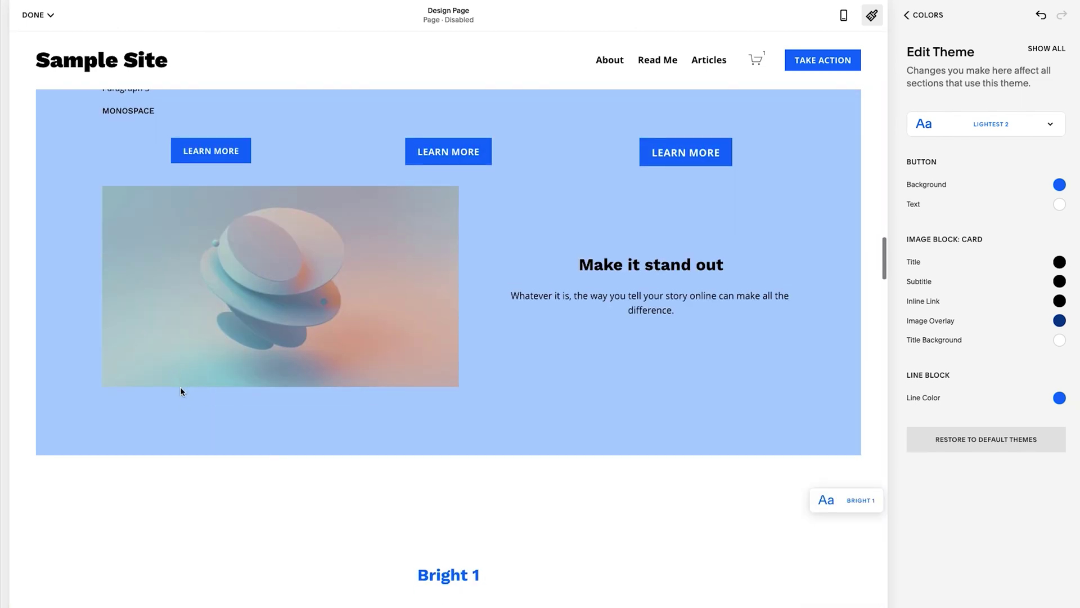
scroll(354, 319, down, 10)
scroll(353, 324, down, 2)
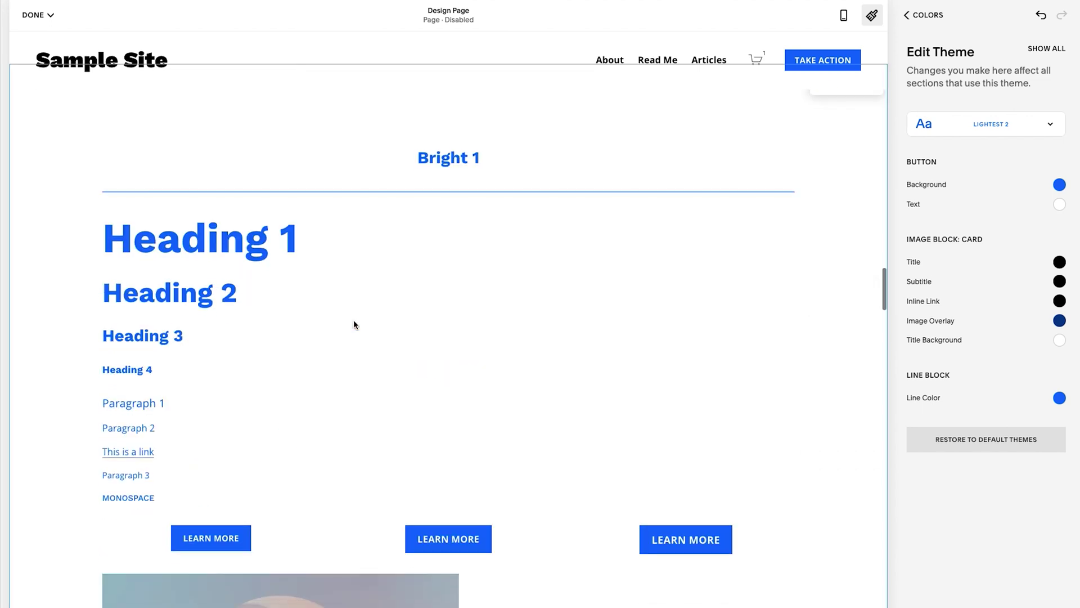
scroll(353, 325, down, 2)
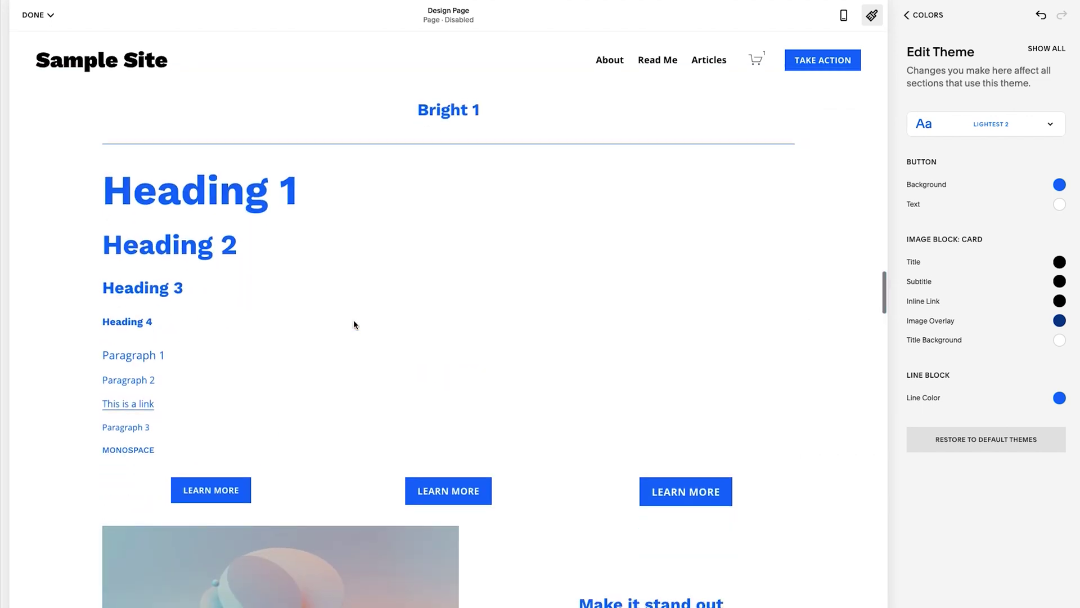
scroll(353, 325, down, 1)
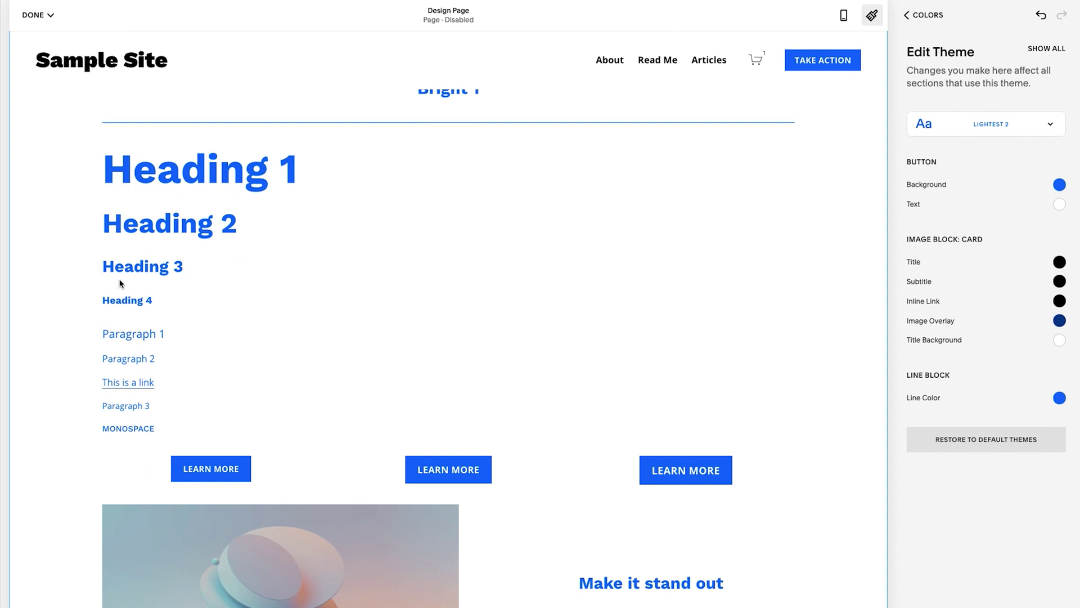
click(220, 309)
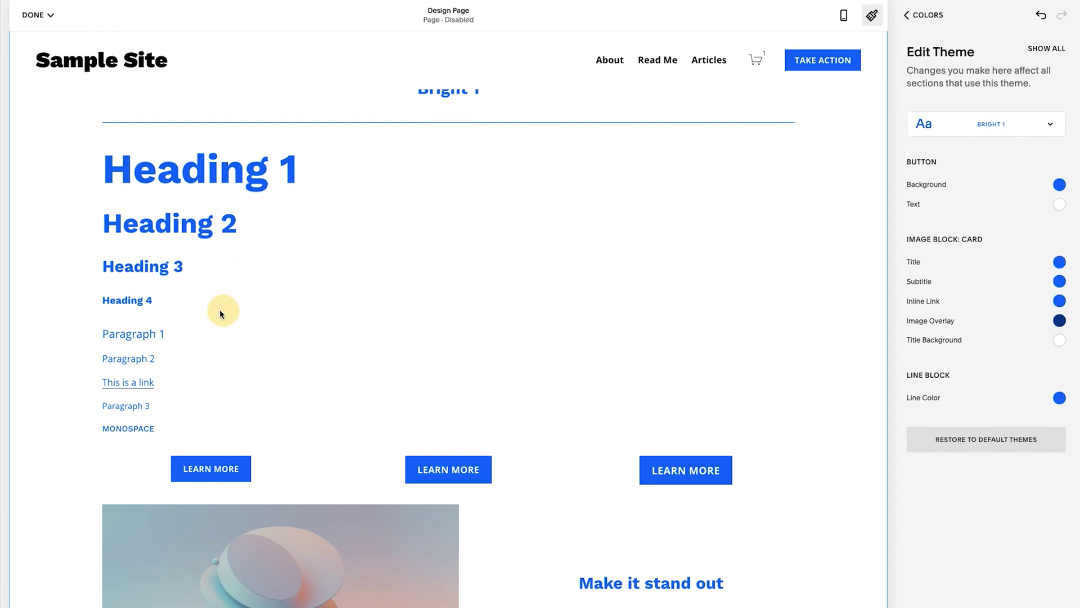
Set Bright 1's Paragraph Large, Medium and Small colours to the Darkest palette swatch.
click(134, 335)
click(1050, 51)
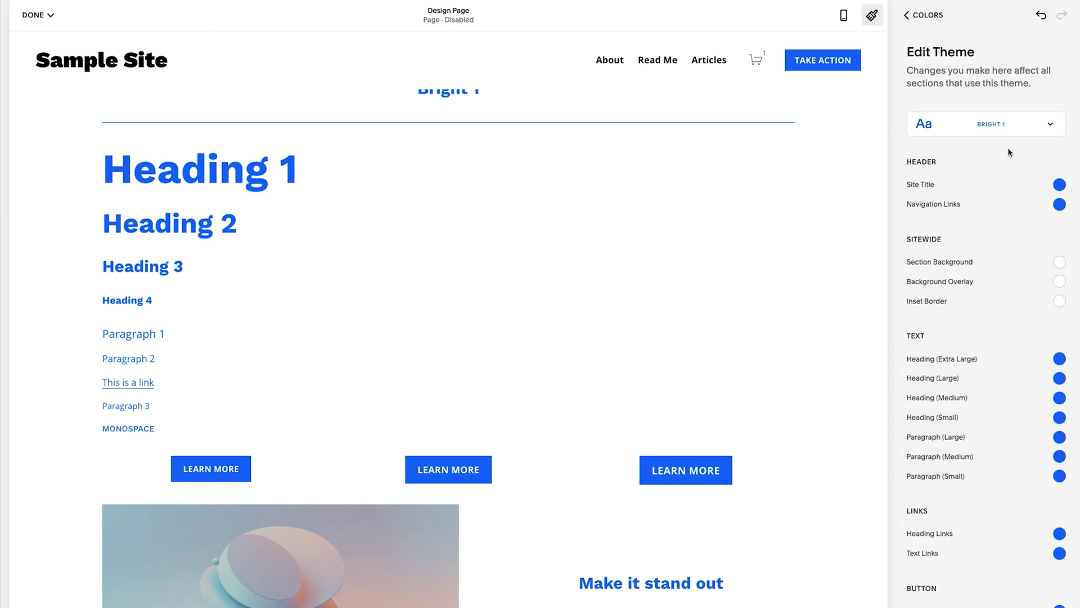
scroll(956, 253, down, 2)
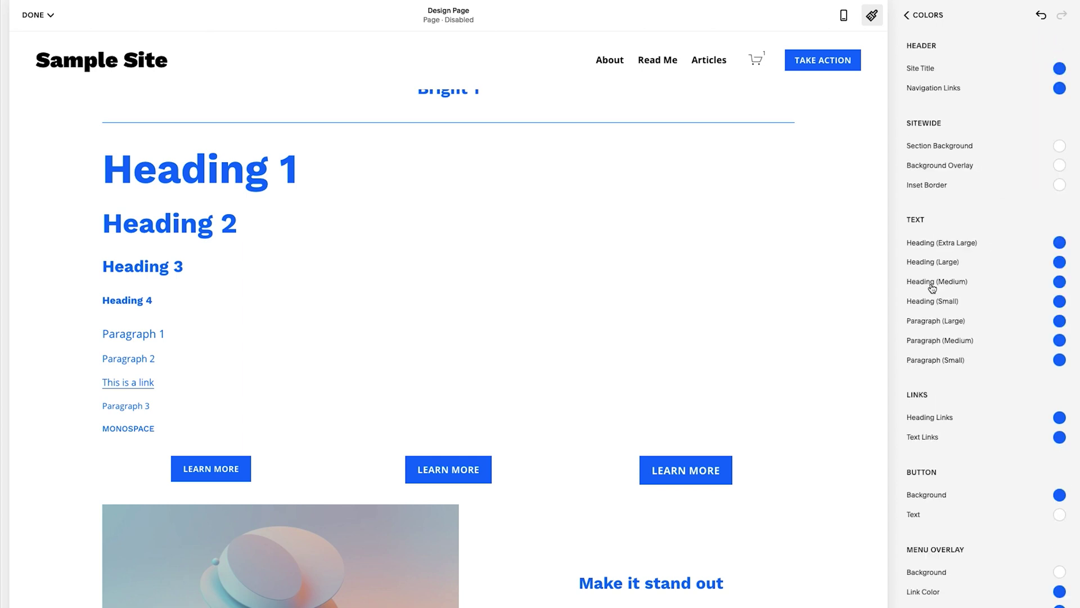
click(1059, 322)
click(1052, 386)
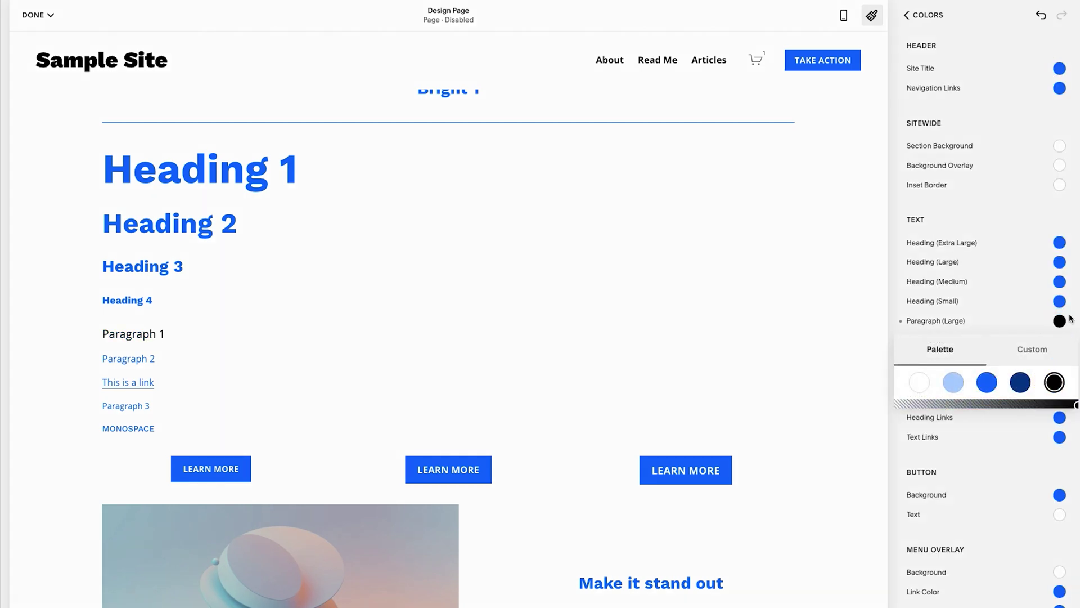
click(1060, 341)
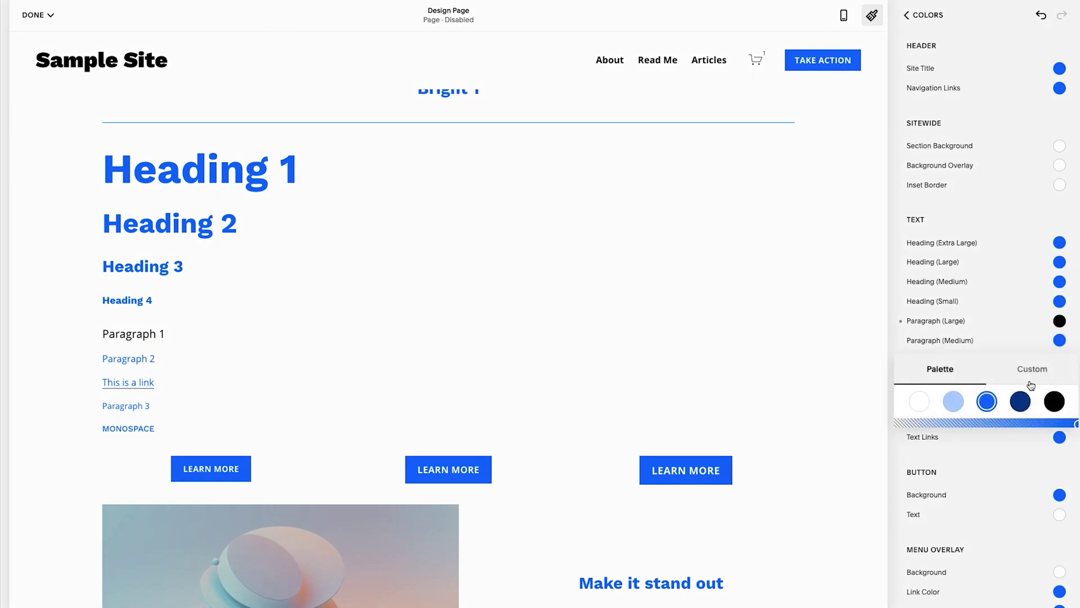
click(1051, 403)
click(1059, 360)
click(1054, 422)
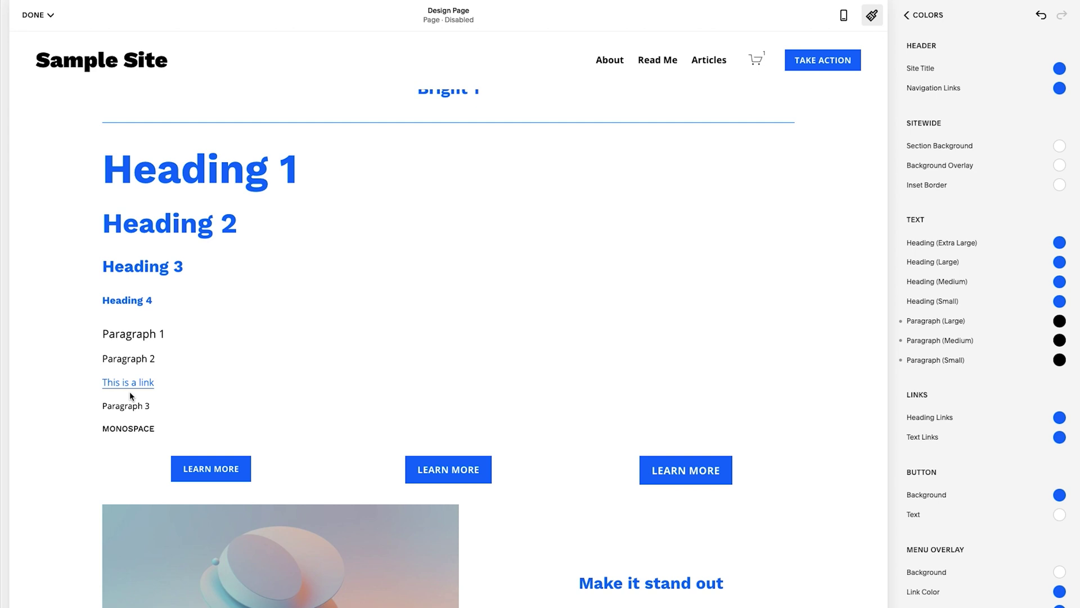
scroll(130, 395, down, 5)
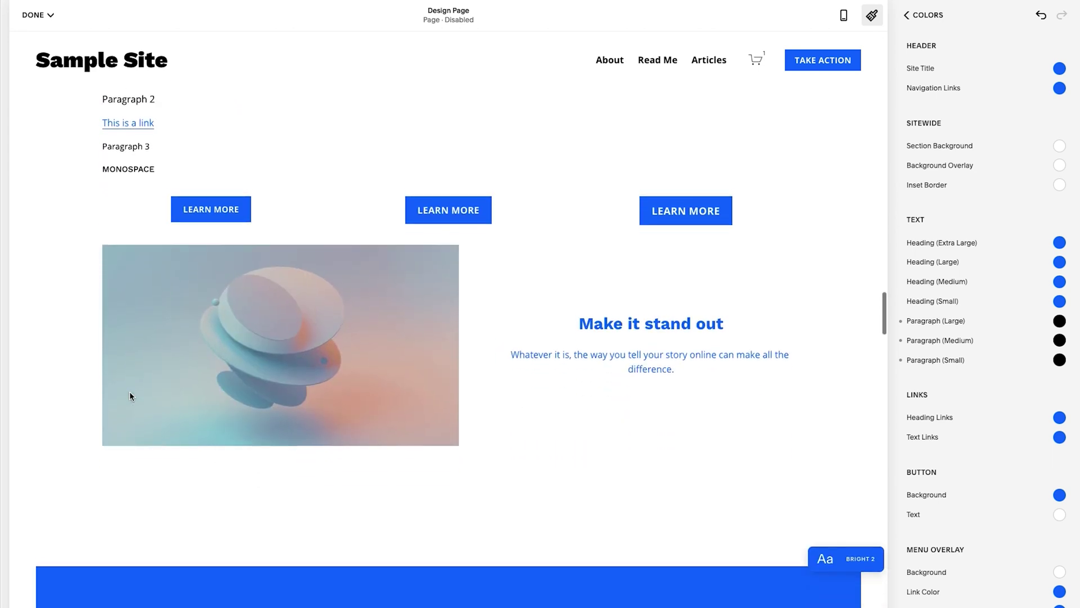
Select the Dark 1 section's theme for editing, after briefly selecting Bright 2.
scroll(130, 395, down, 8)
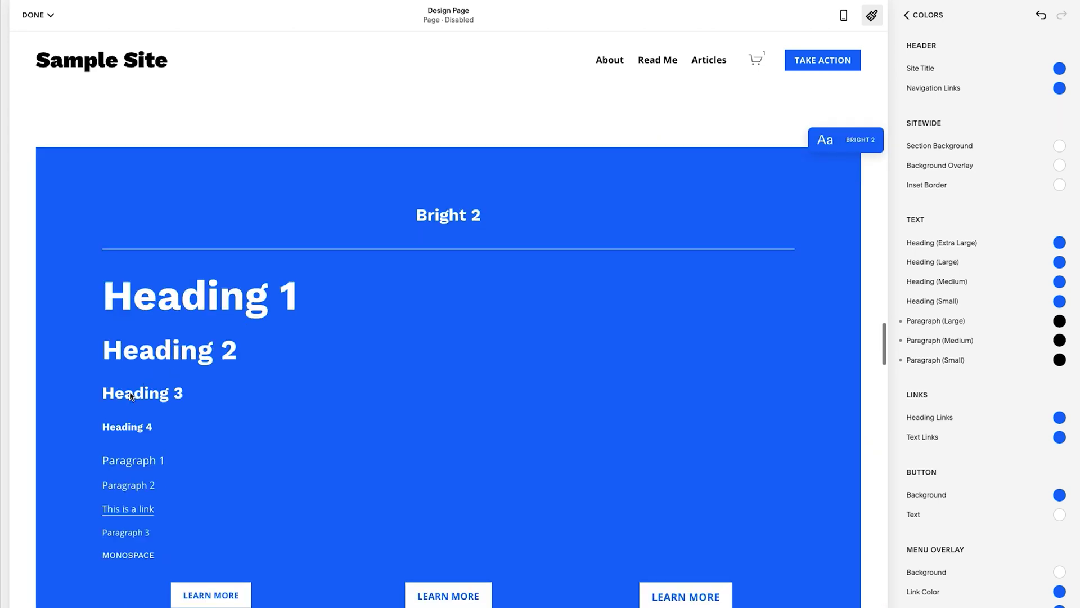
scroll(130, 395, down, 2)
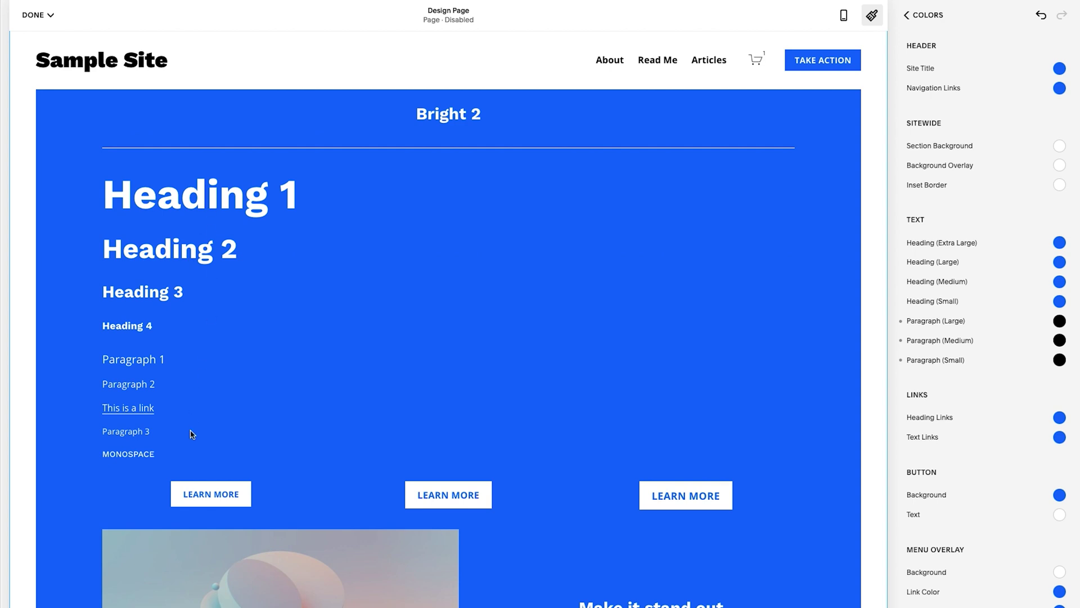
scroll(333, 488, down, 10)
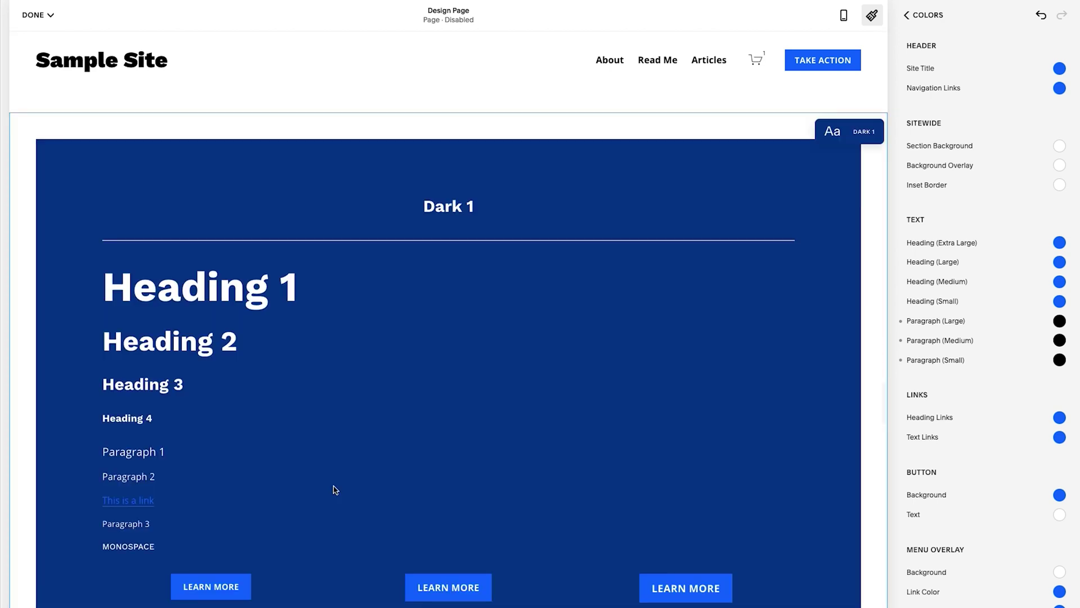
click(140, 462)
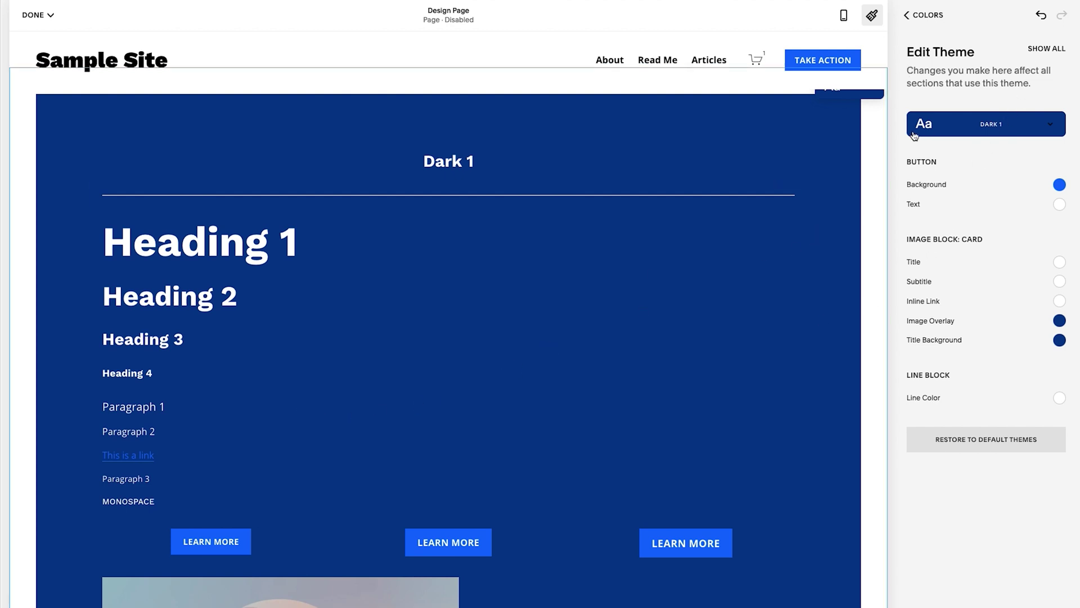
scroll(641, 244, up, 4)
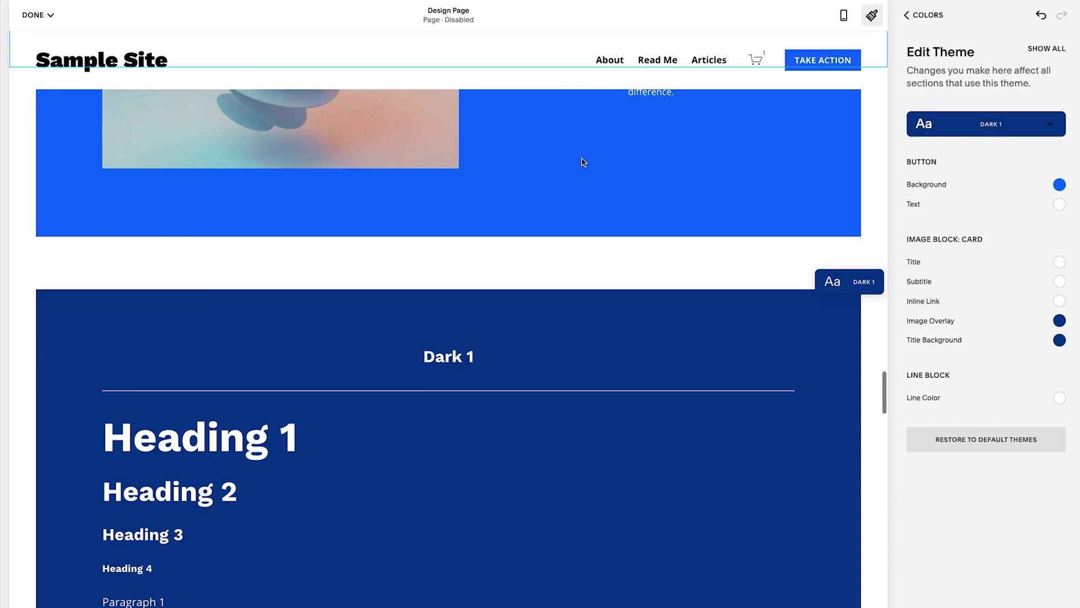
click(585, 163)
scroll(515, 555, down, 3)
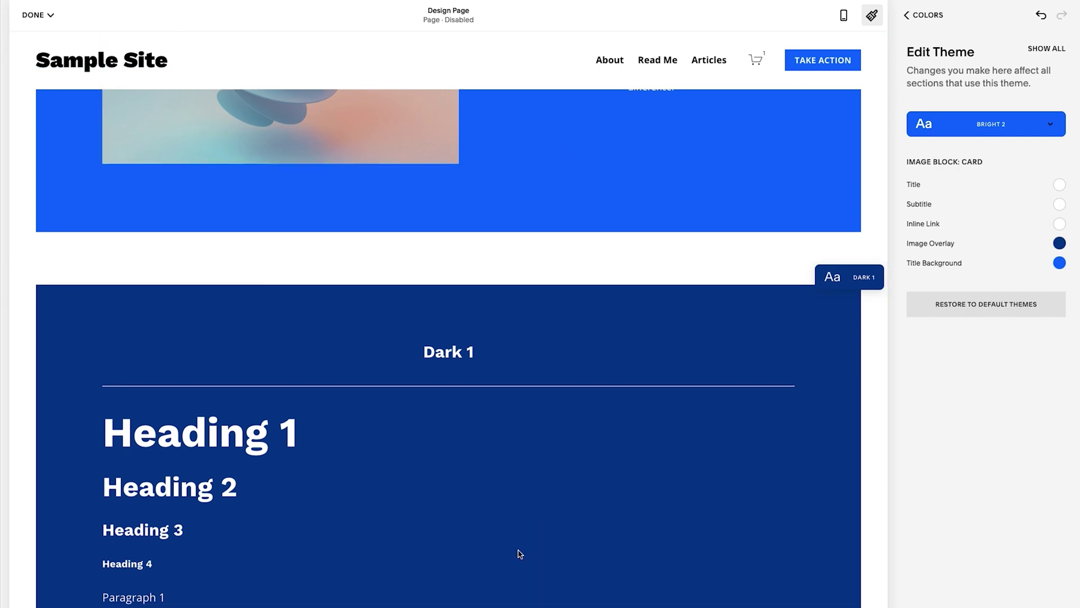
click(448, 447)
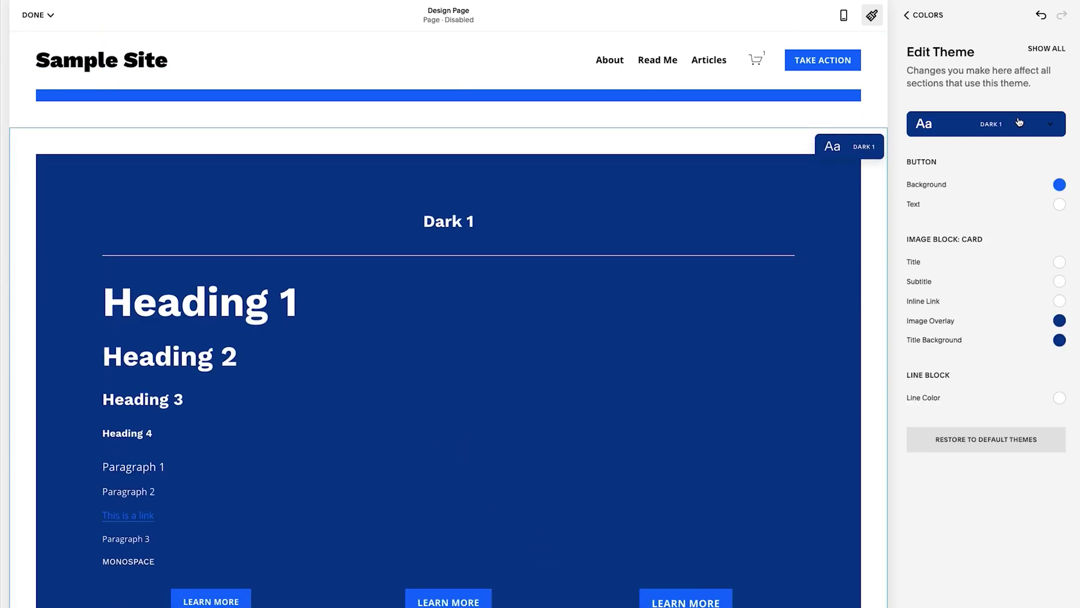
Set Dark 1's Text Links to pure white, hsl(215, 0%, 100%), with the Custom picker.
click(1061, 48)
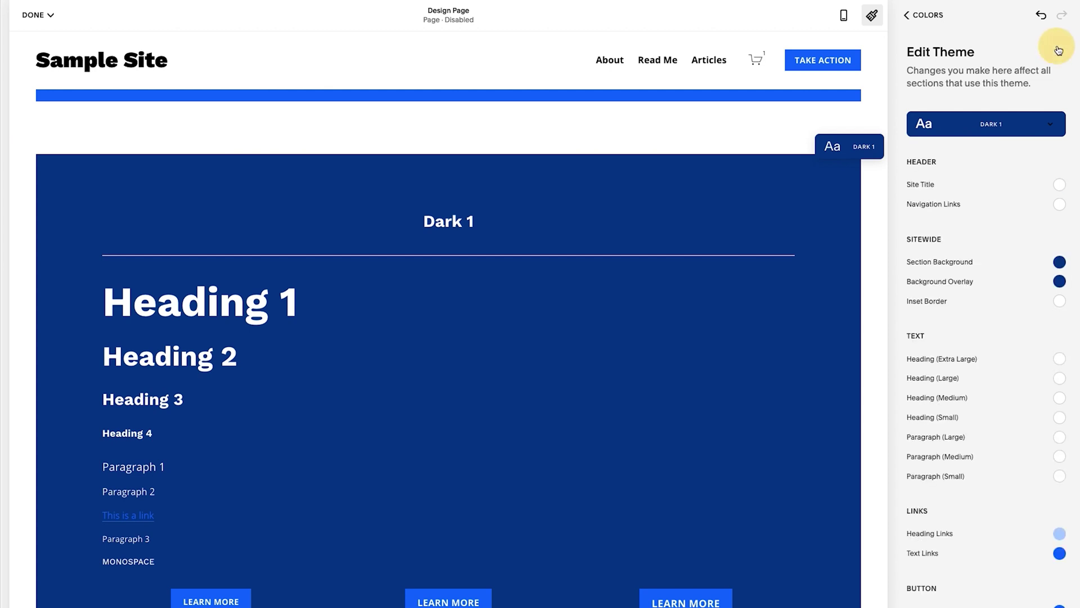
scroll(989, 258, down, 3)
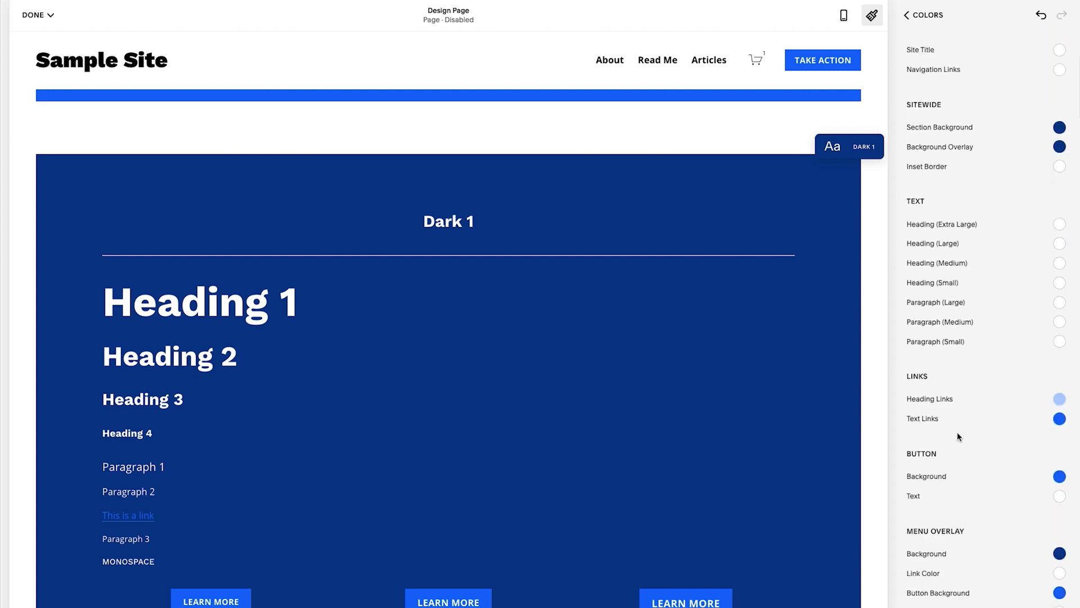
click(1059, 419)
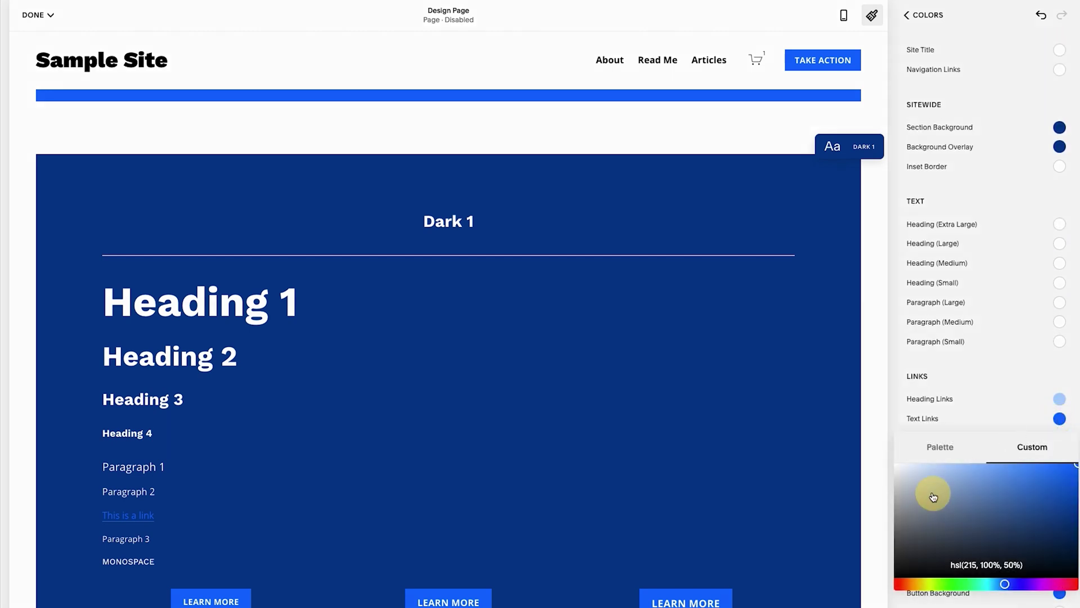
drag(877, 452, 876, 450)
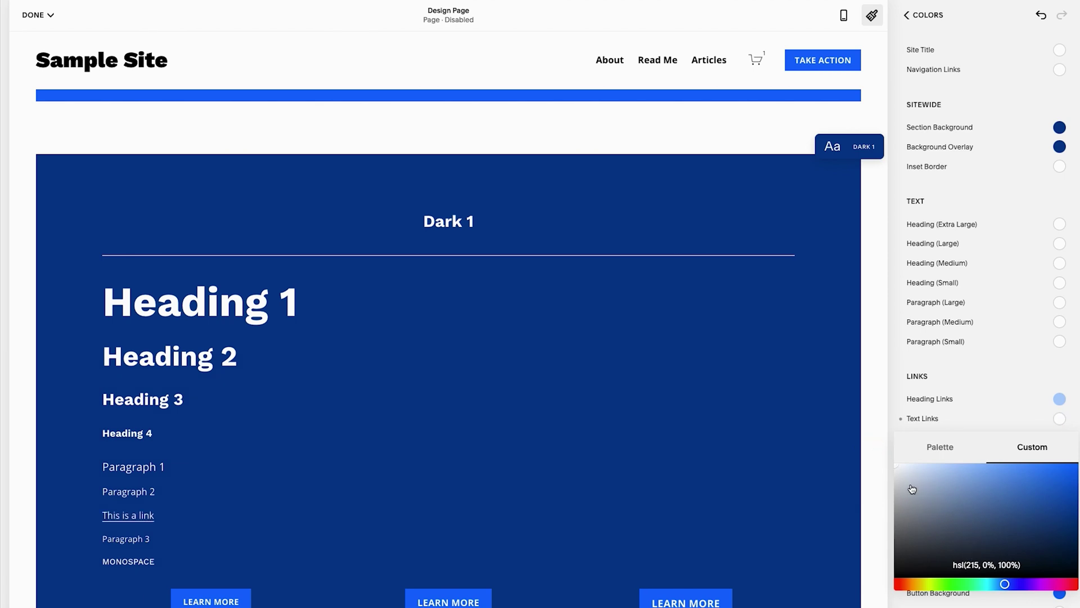
click(991, 371)
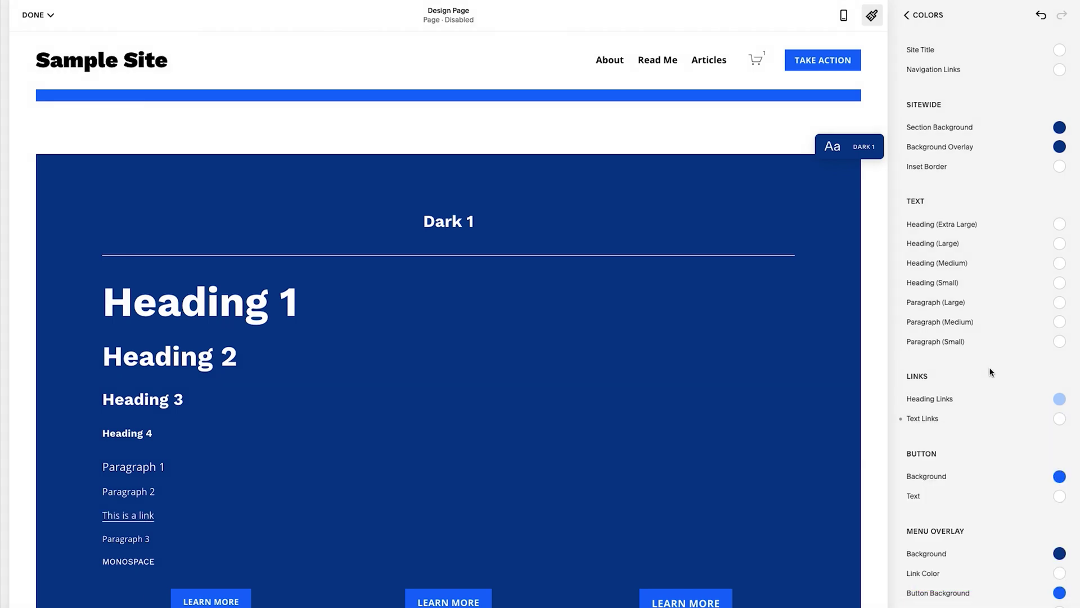
scroll(631, 499, down, 12)
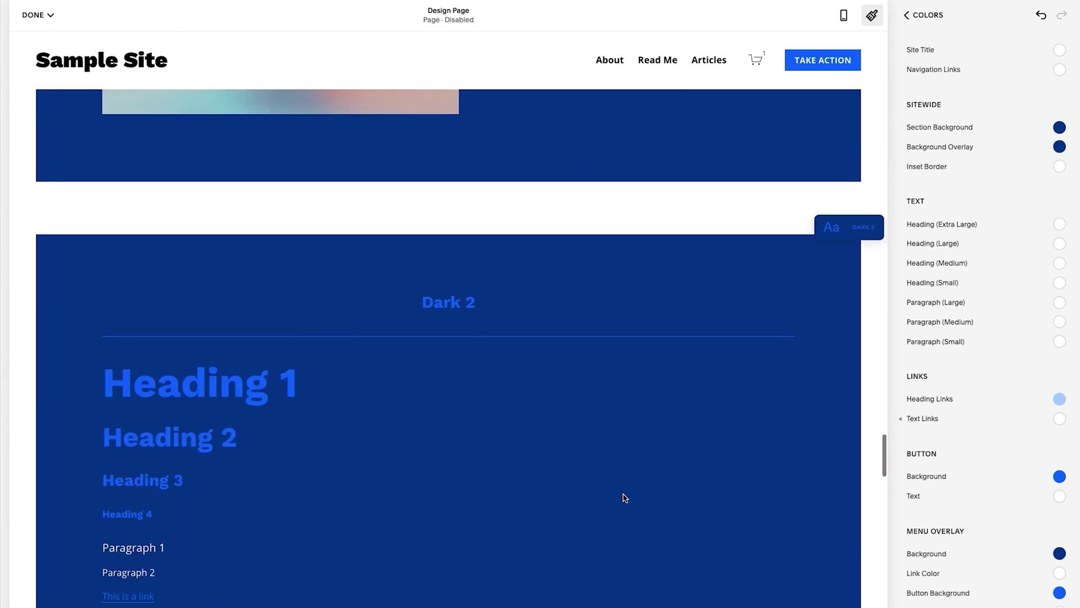
Make Dark 2's Heading 1 and Heading 2 colours the Lightest (white) palette swatch.
scroll(624, 498, down, 2)
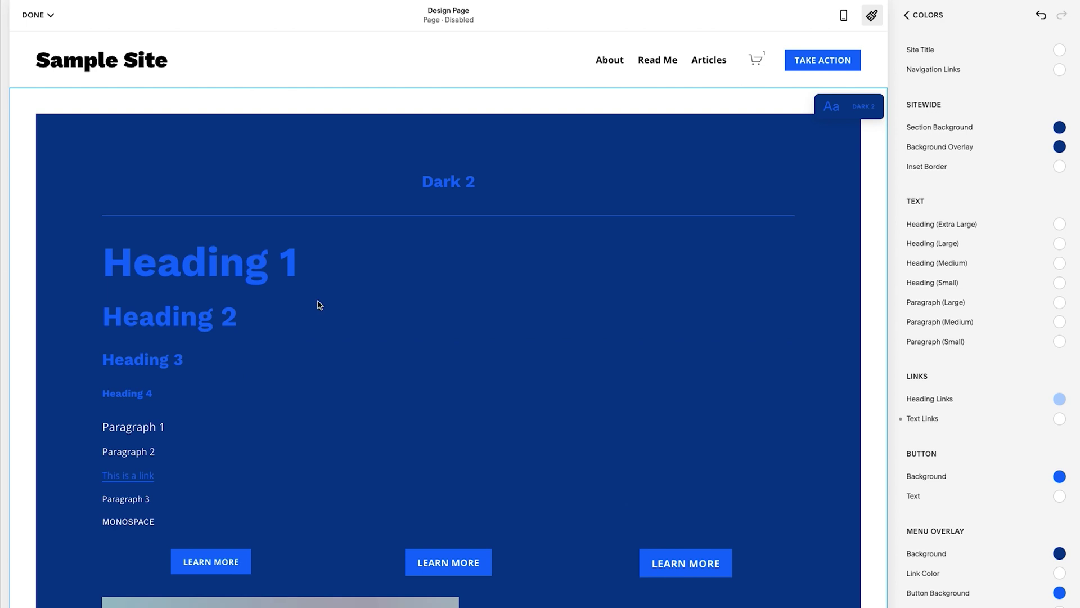
click(506, 150)
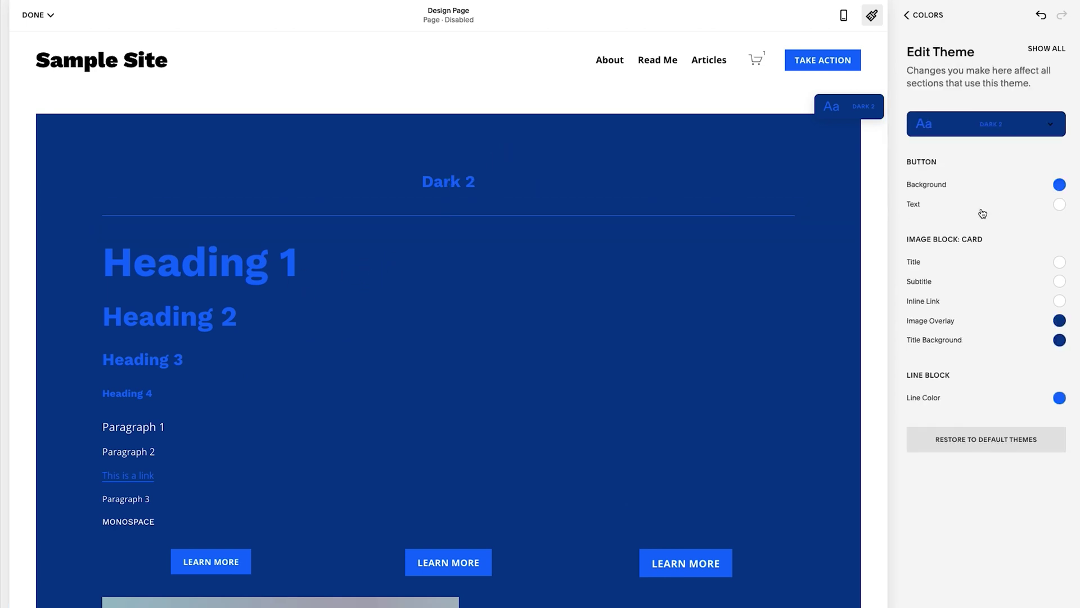
click(1044, 49)
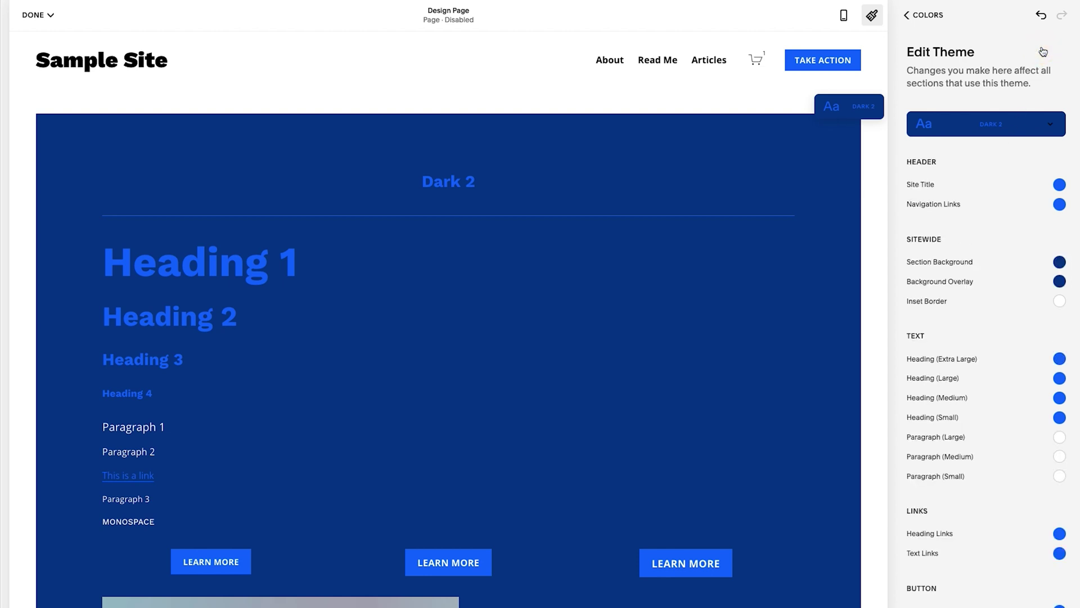
click(1059, 359)
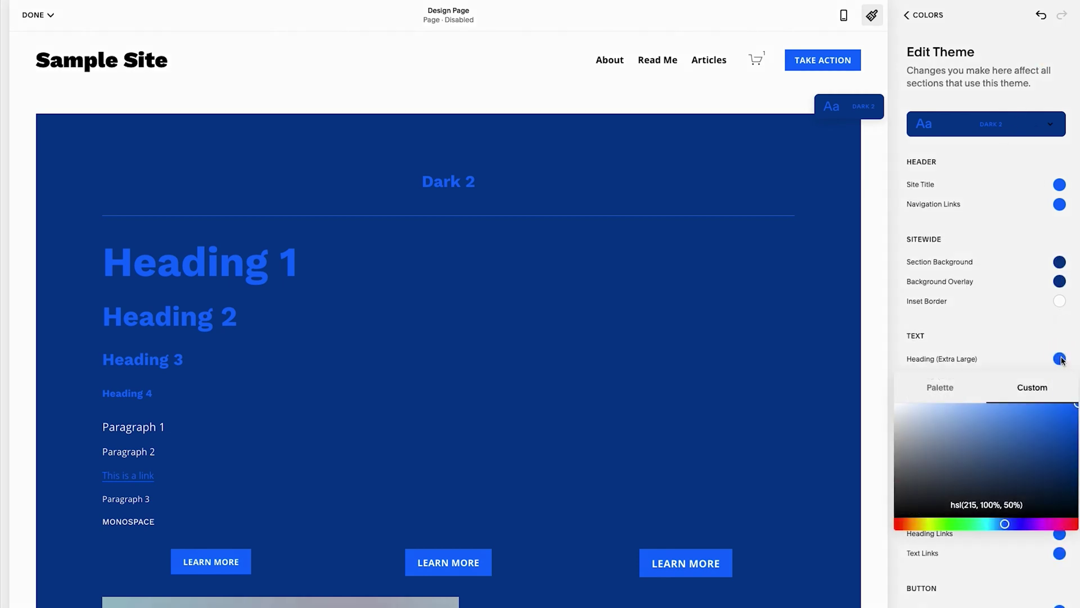
click(940, 387)
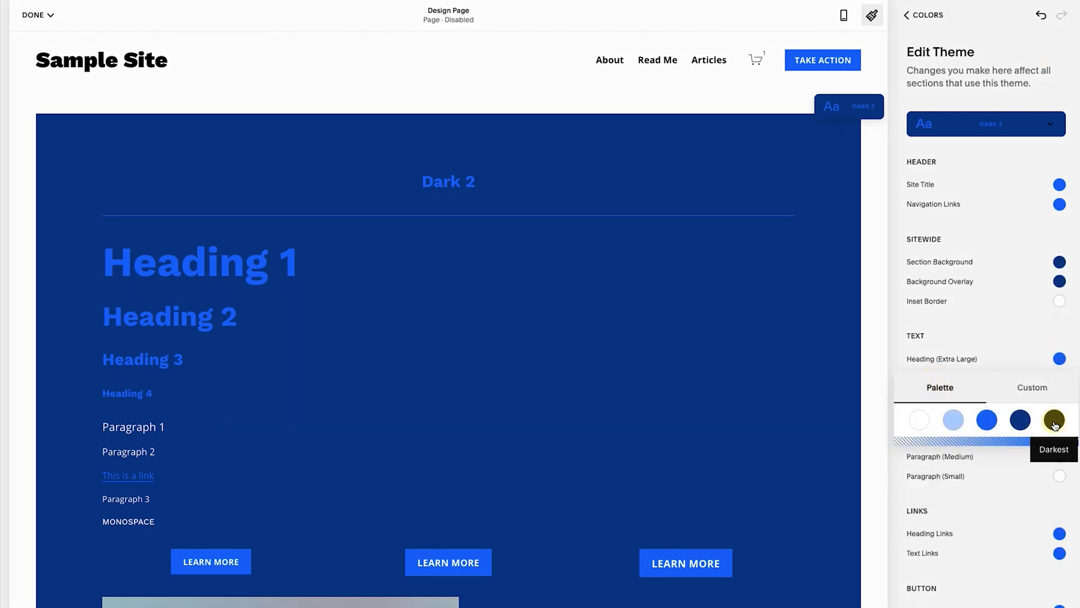
click(1053, 419)
click(918, 420)
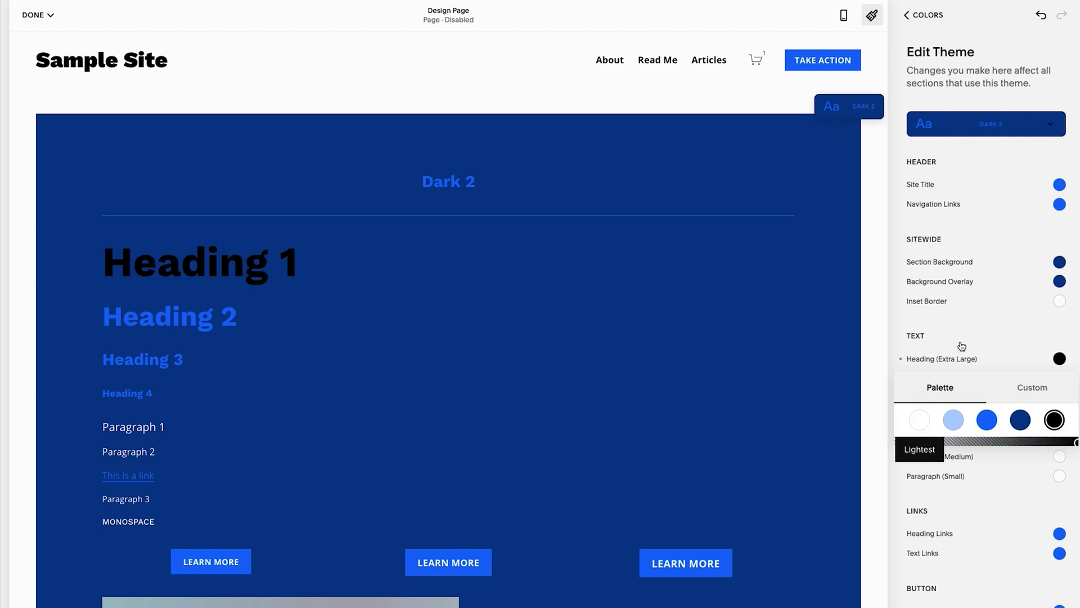
click(967, 335)
click(935, 377)
click(928, 412)
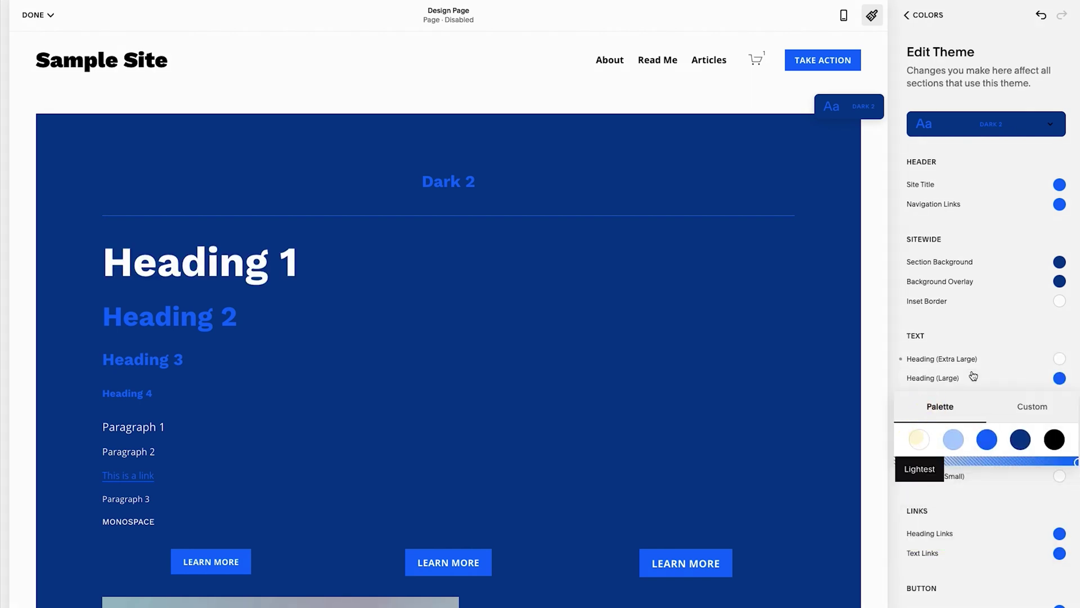
click(917, 438)
click(923, 463)
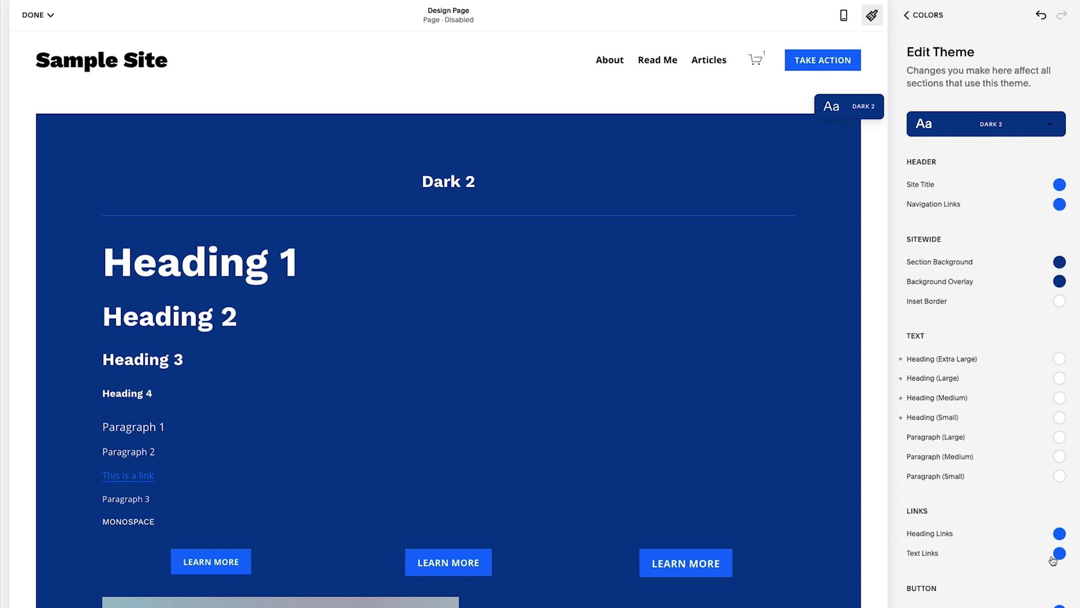
Set Dark 2's Heading Links and Text Links to the white Lightest swatch.
click(1058, 534)
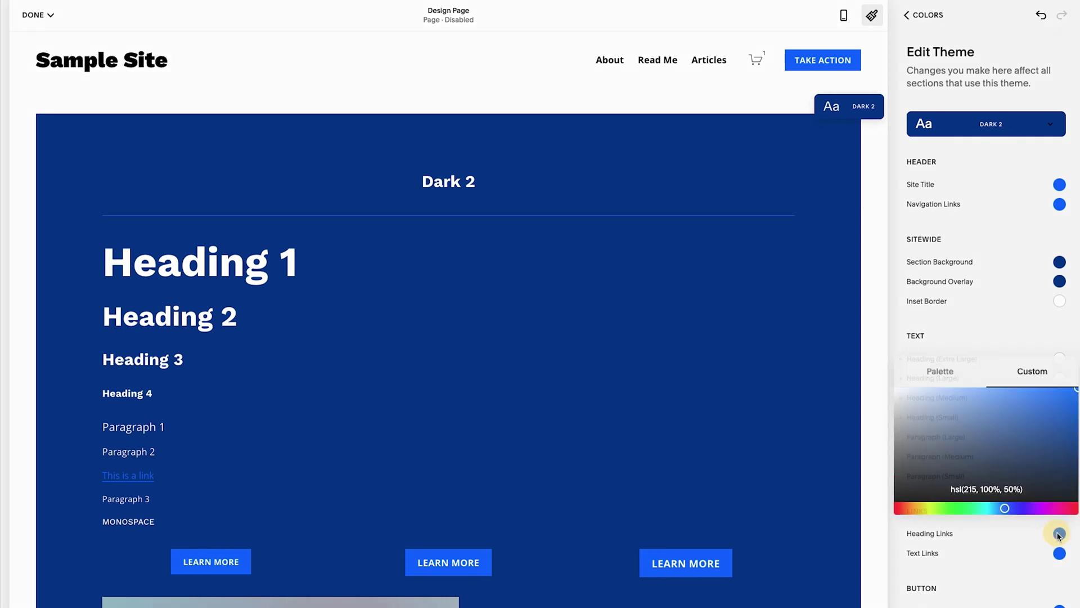
click(926, 376)
click(917, 406)
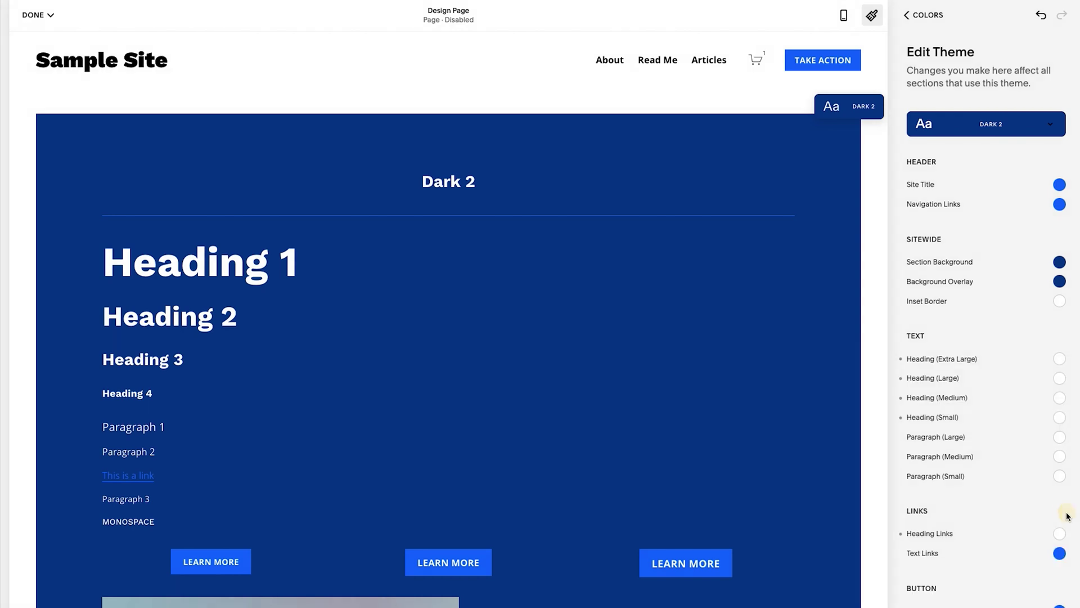
click(1060, 553)
click(928, 398)
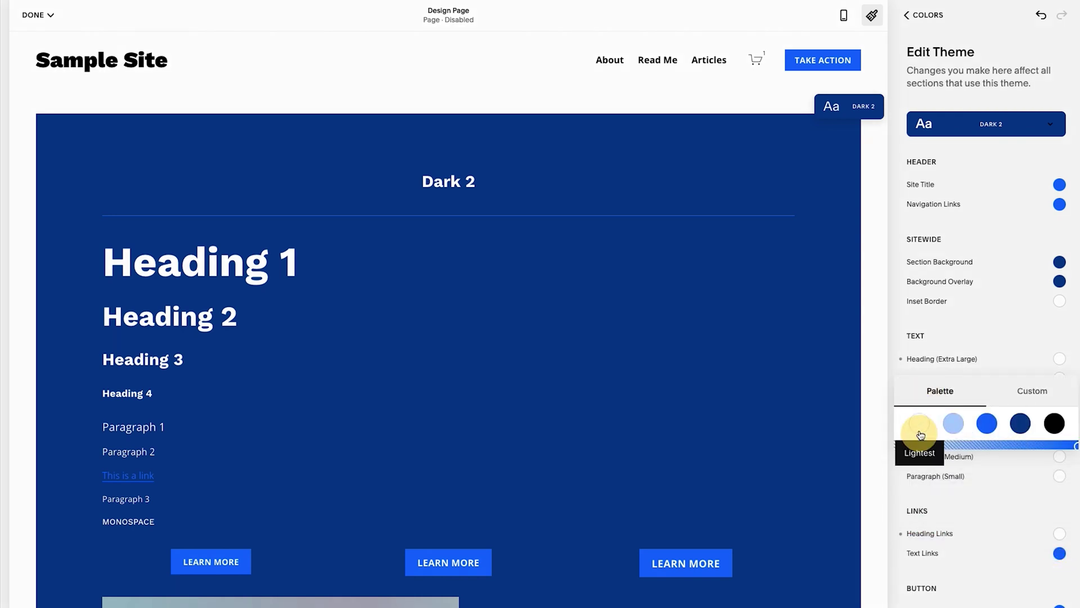
click(919, 427)
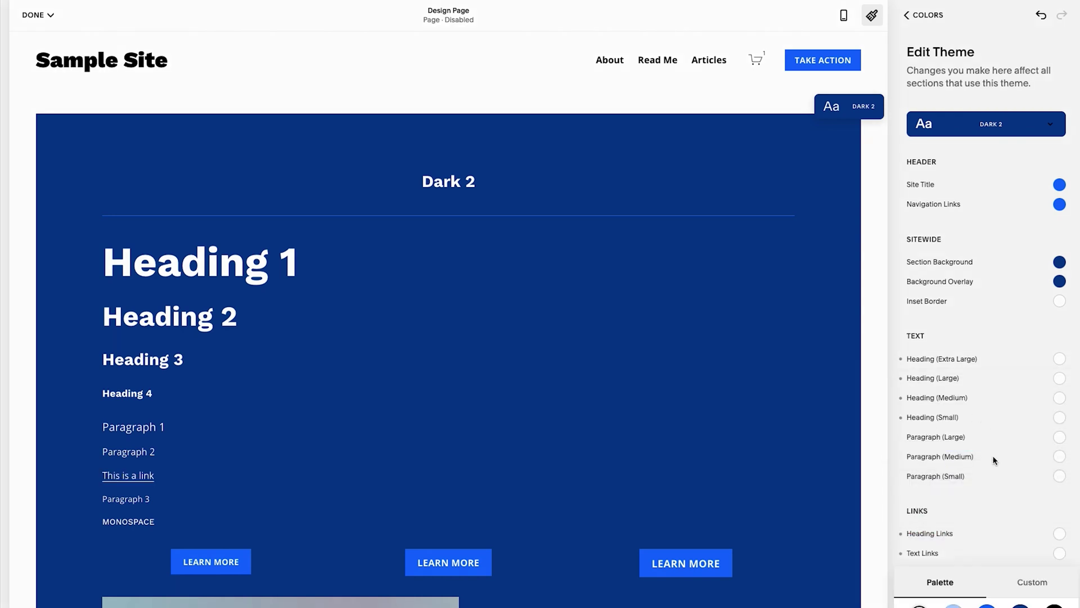
scroll(994, 460, down, 2)
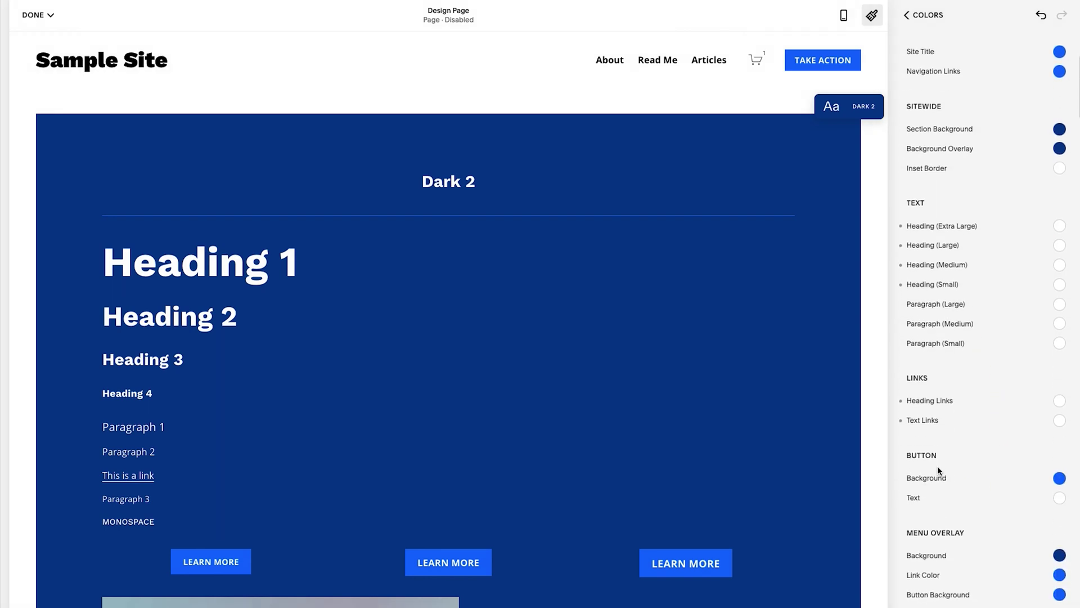
Set Dark 2's Button Background to the Lightest (white) palette swatch.
scroll(926, 462, down, 1)
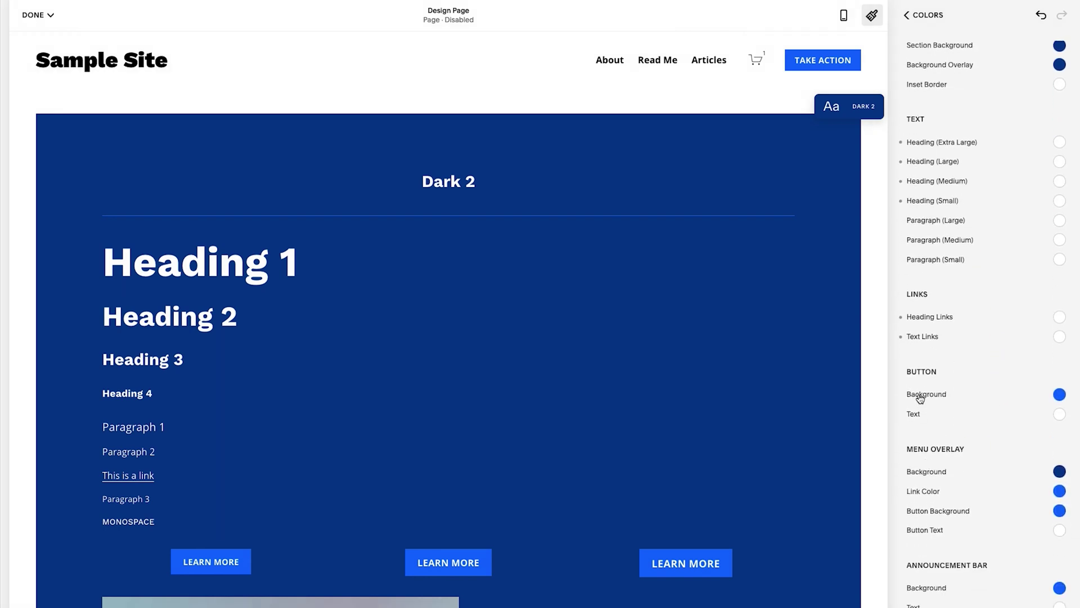
click(1060, 395)
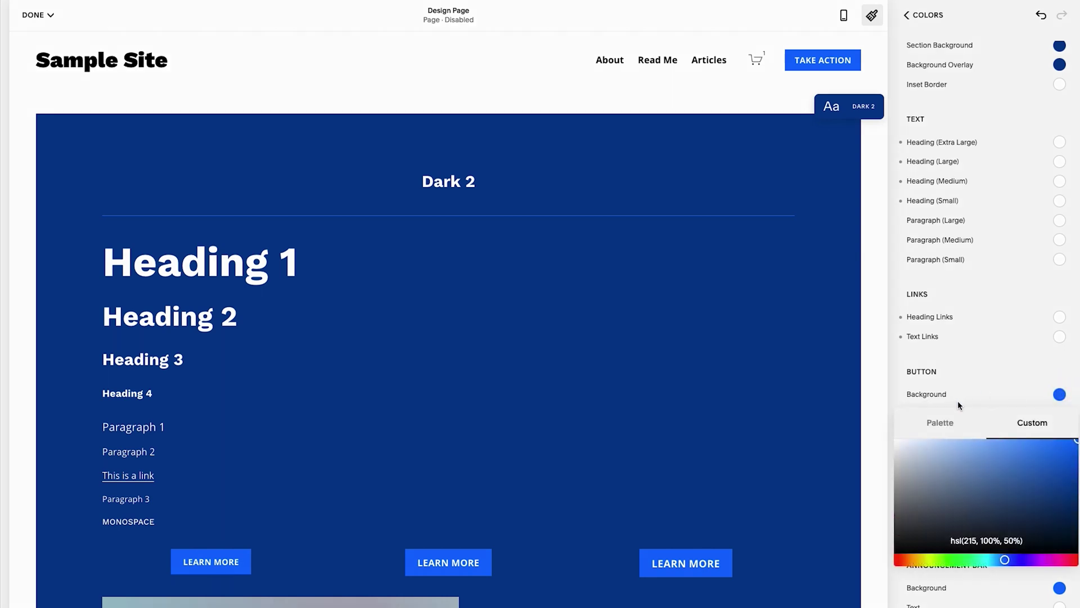
click(935, 427)
click(914, 463)
click(997, 374)
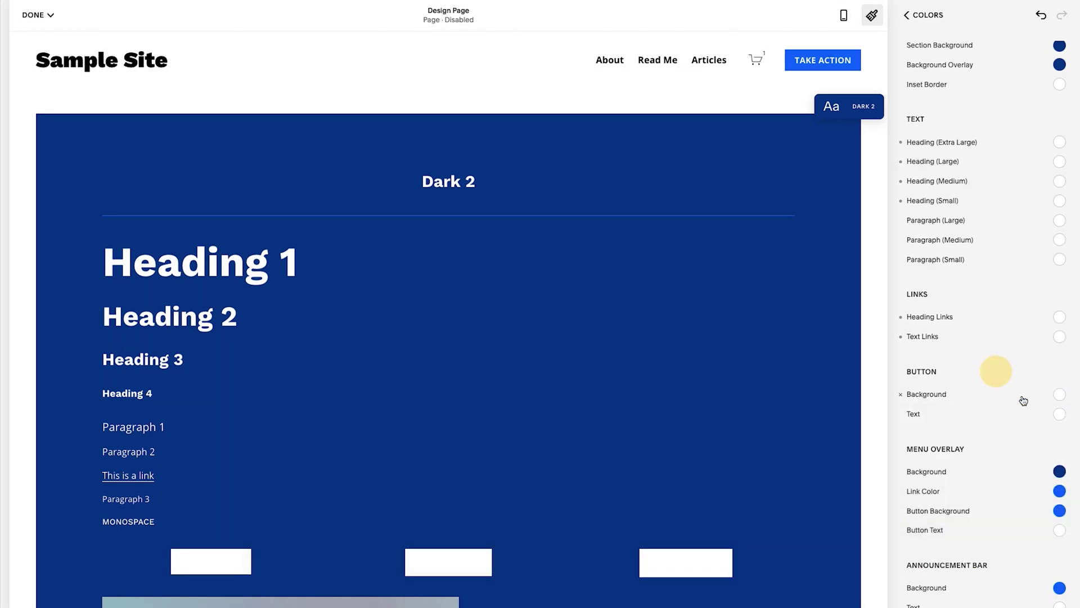
Set Dark 2's Button Text to the Dark blue swatch after trying Bright blue.
click(1057, 414)
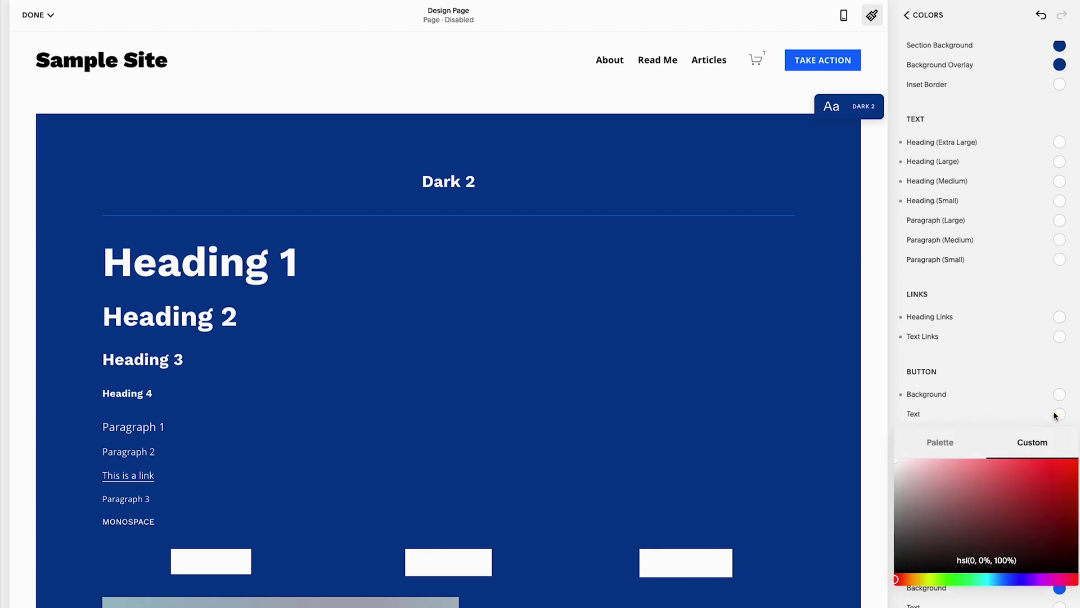
click(935, 443)
click(985, 475)
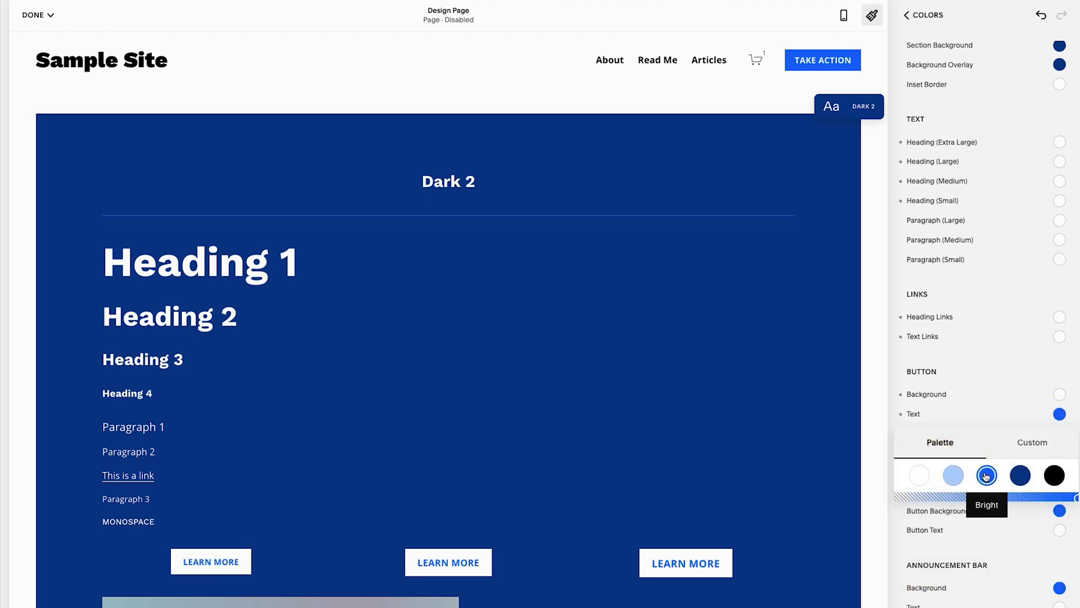
click(1025, 479)
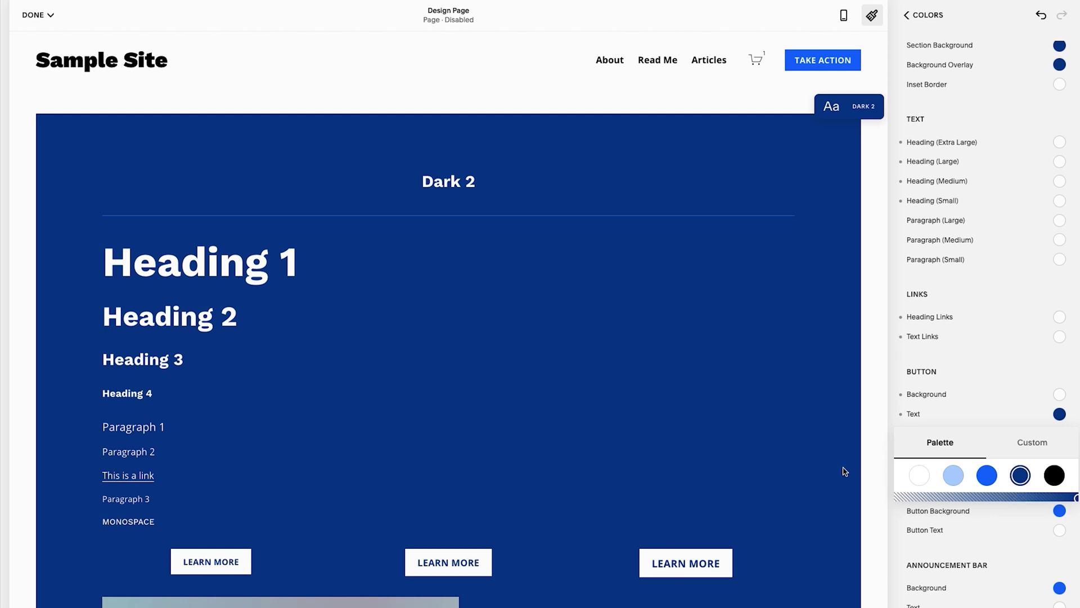
click(944, 388)
scroll(973, 407, down, 5)
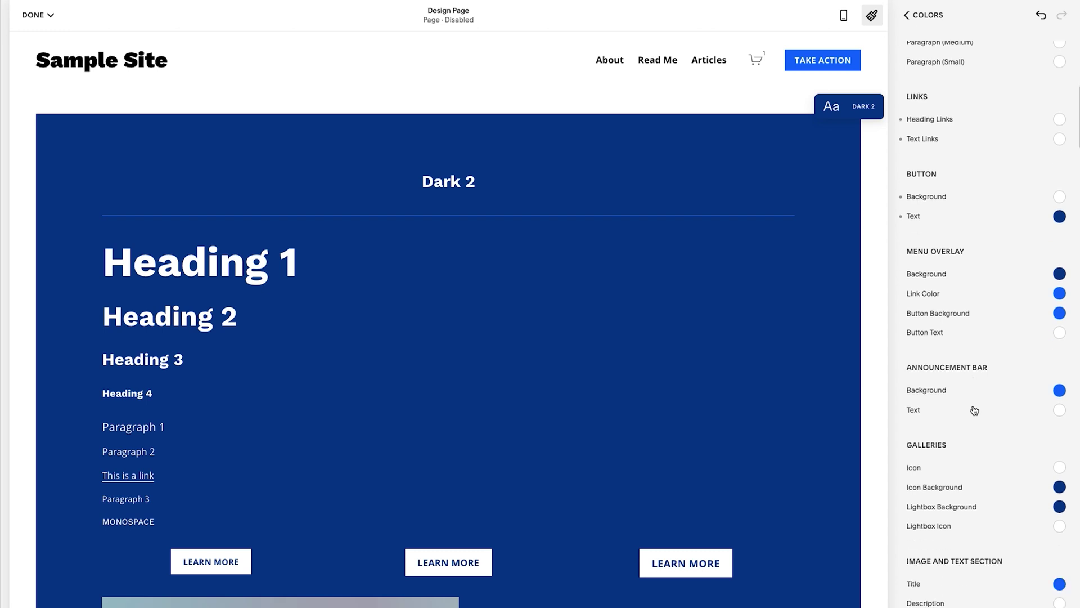
scroll(512, 477, down, 5)
scroll(512, 477, down, 4)
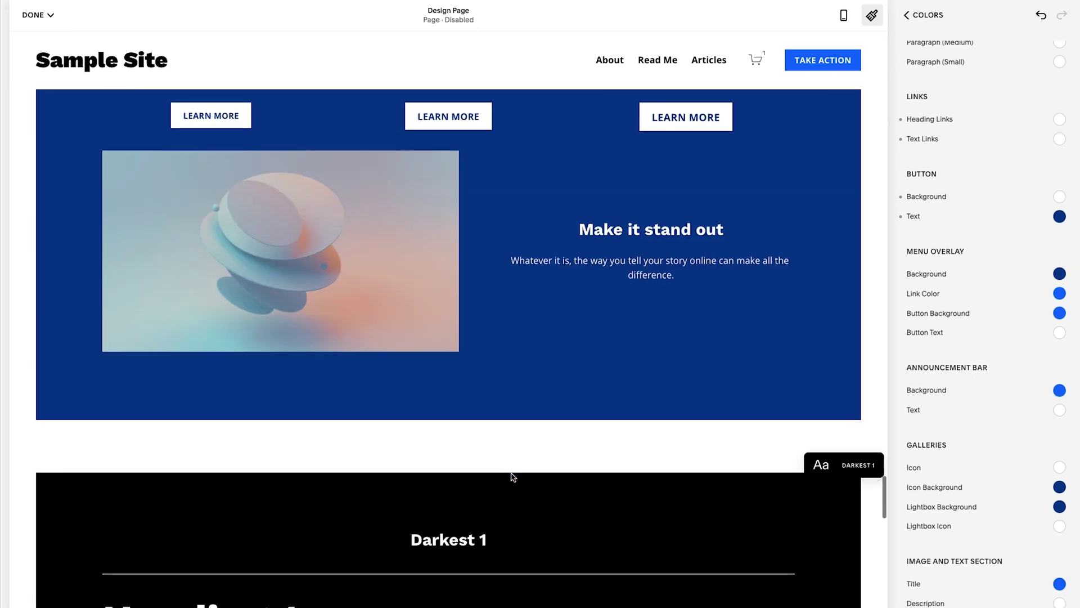
scroll(512, 477, down, 6)
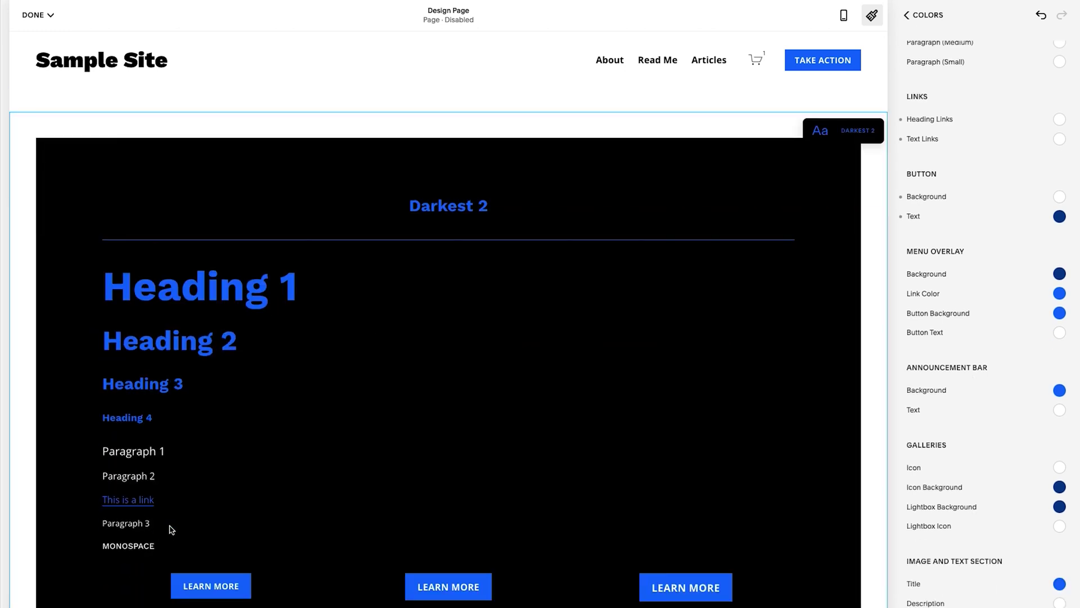
scroll(171, 526, down, 3)
scroll(170, 528, up, 2)
scroll(171, 529, down, 8)
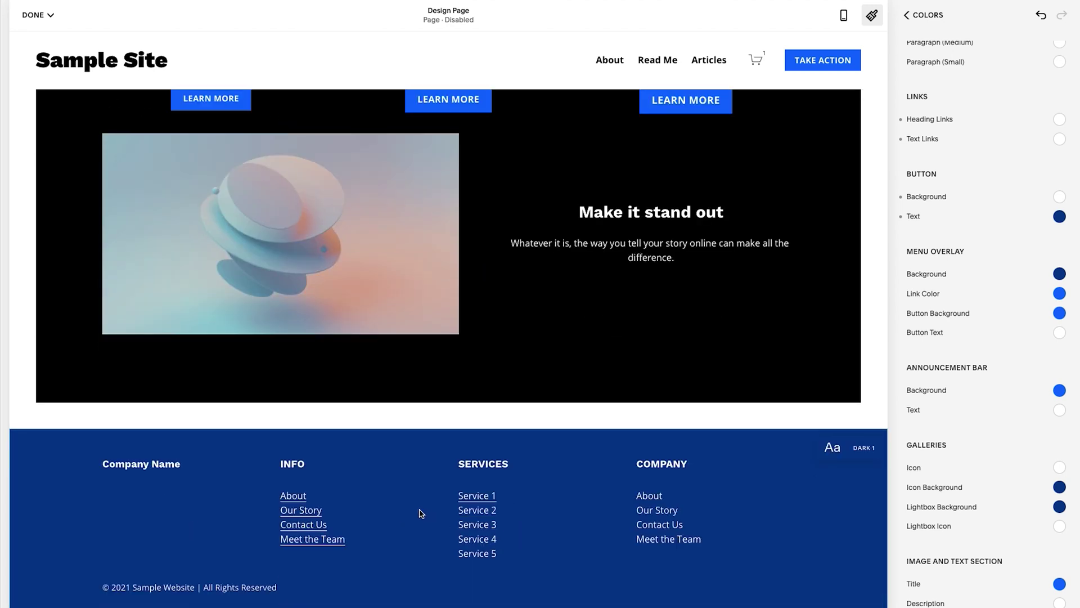
scroll(421, 513, up, 8)
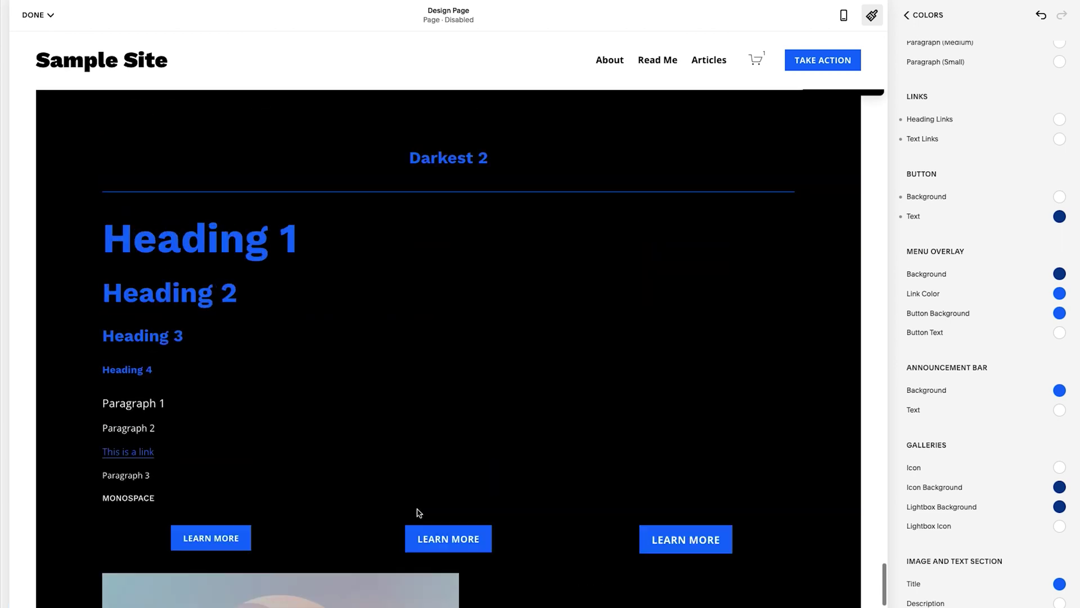
scroll(419, 512, up, 10)
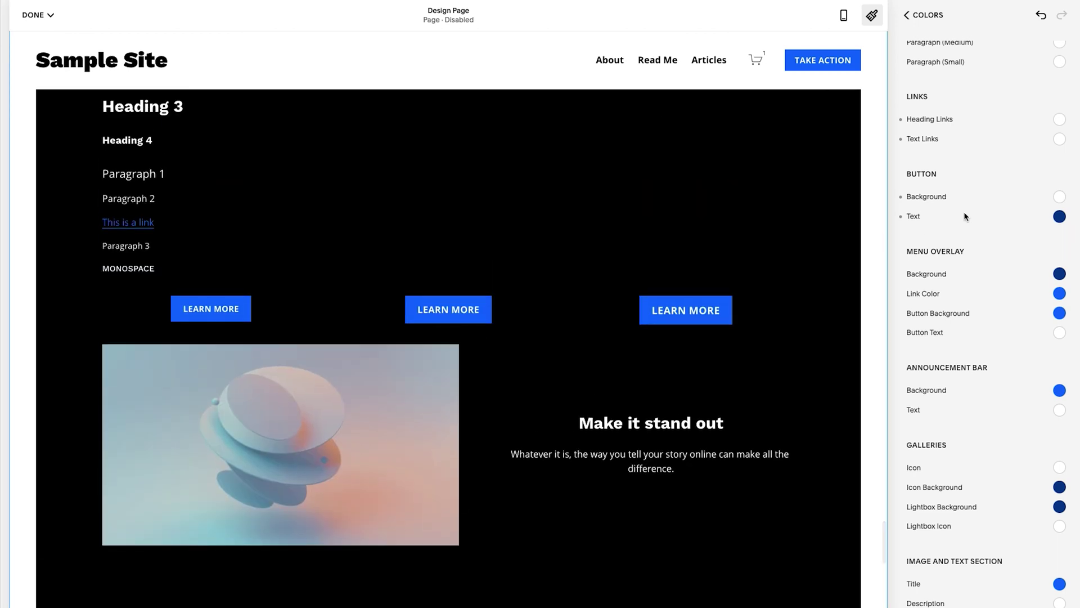
scroll(965, 217, down, 3)
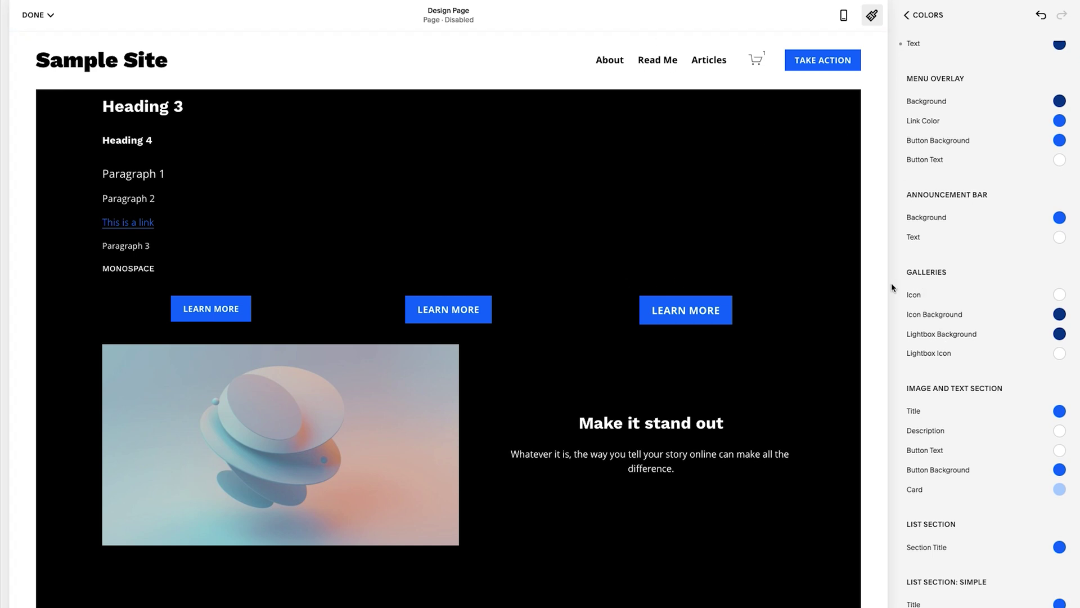
scroll(938, 367, down, 1)
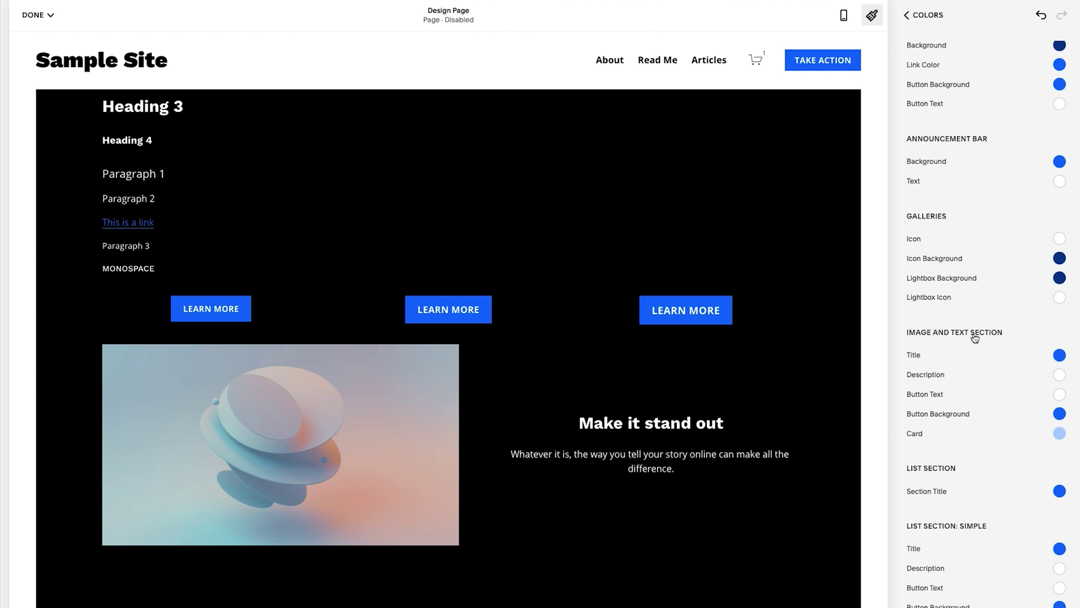
click(560, 390)
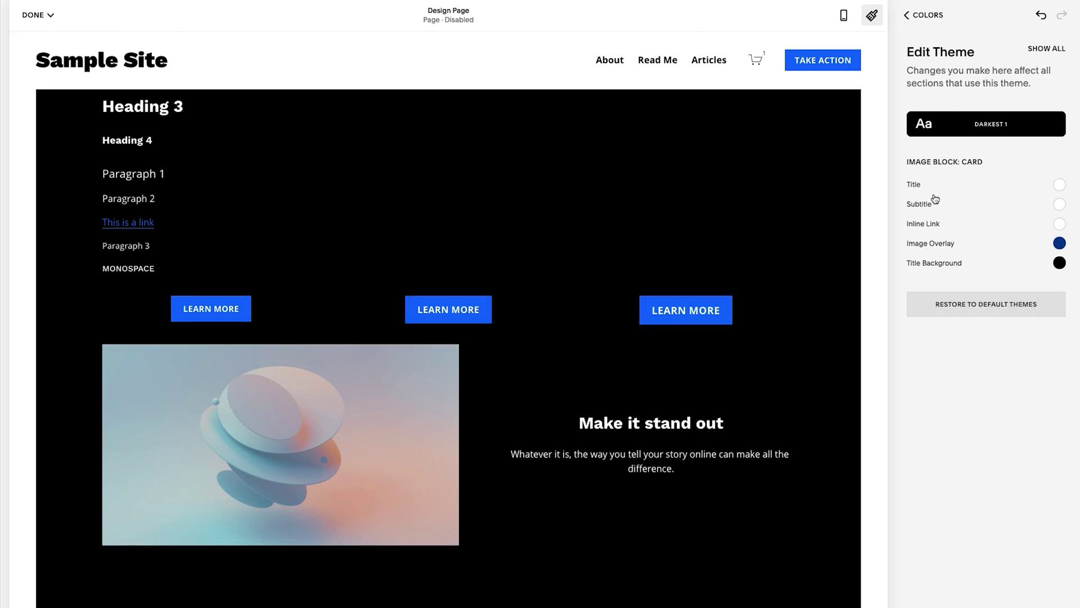
Select the Lightest 1 section and set its Image Block card title to Bright blue.
scroll(511, 272, up, 10)
scroll(511, 272, up, 5)
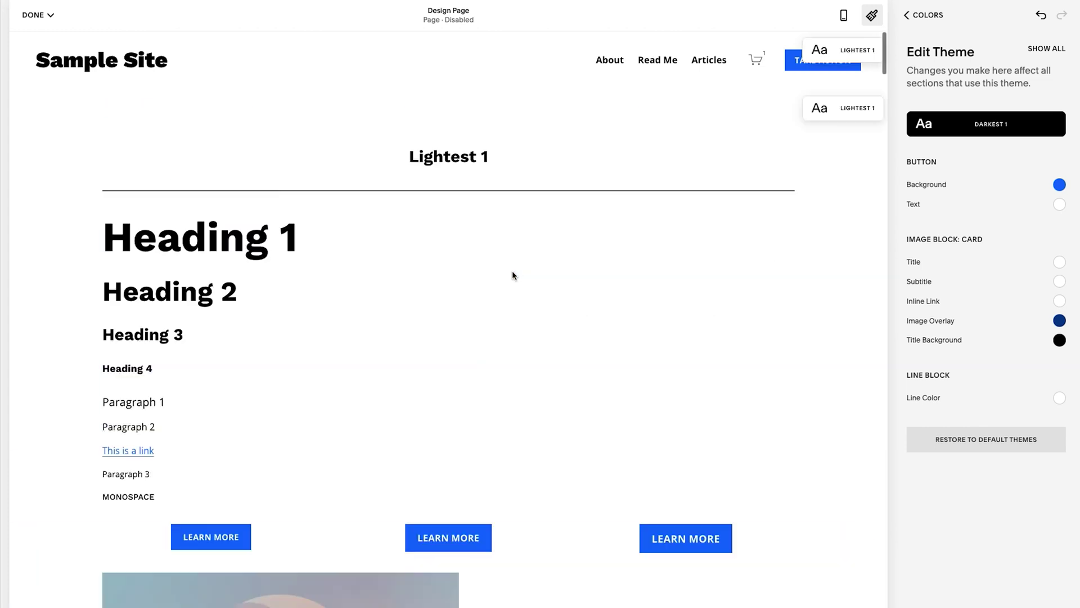
scroll(506, 269, down, 8)
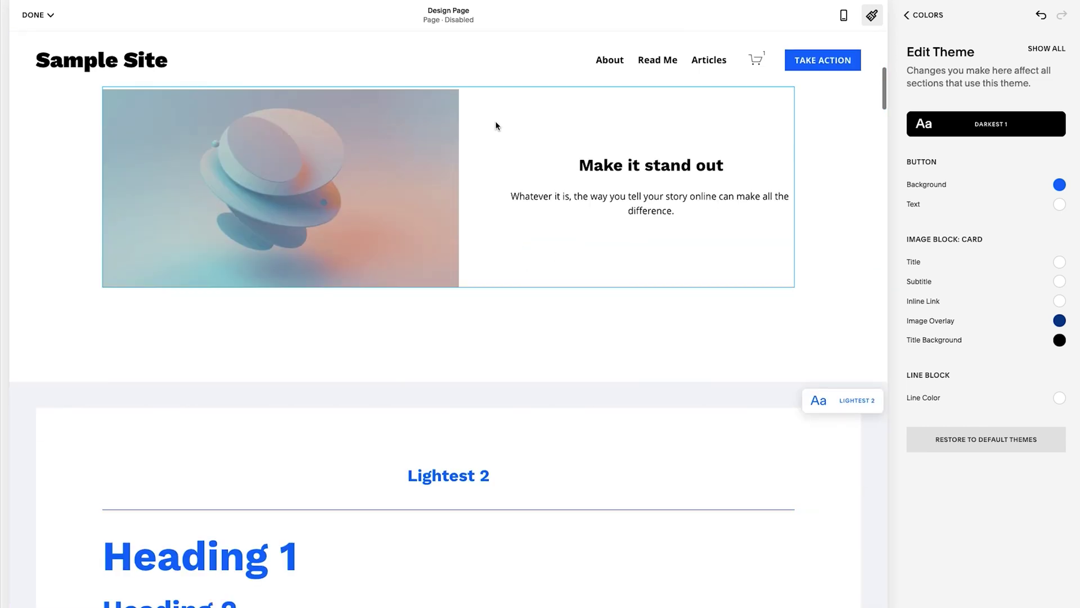
click(495, 120)
scroll(552, 153, up, 3)
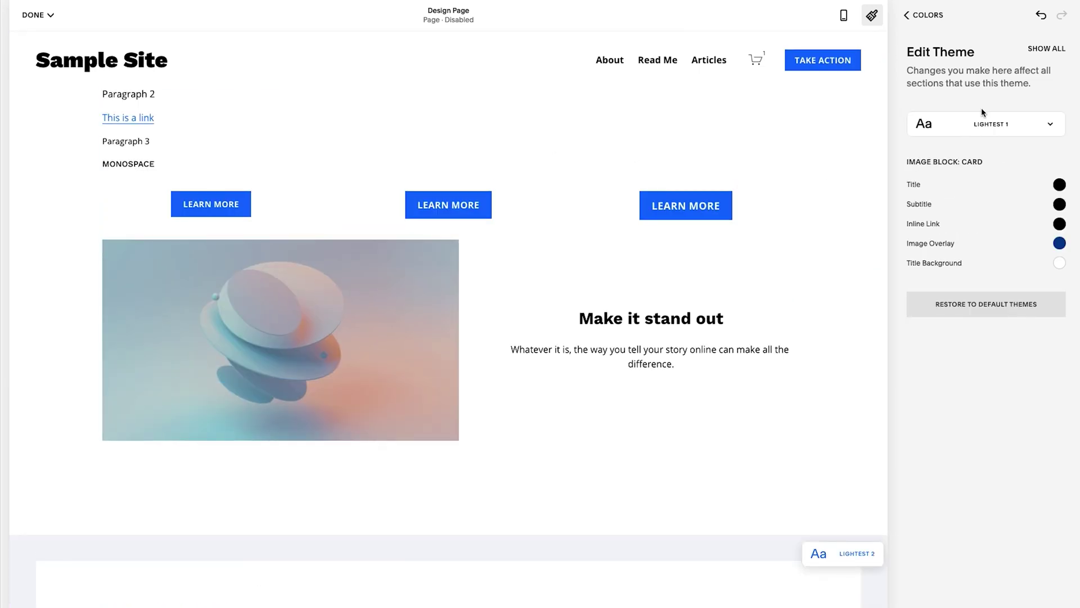
click(1059, 185)
click(987, 246)
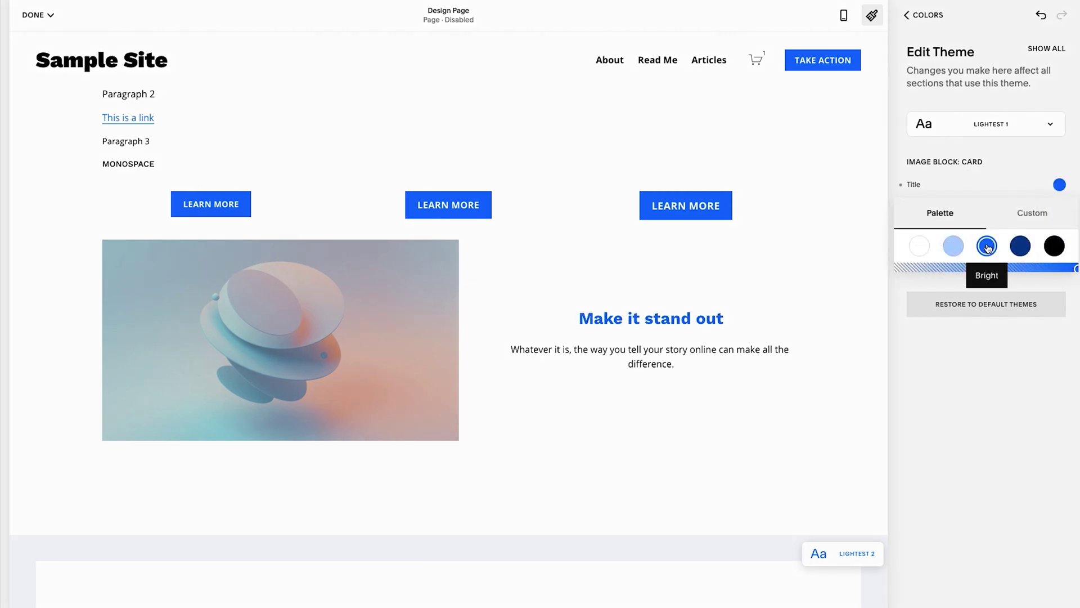
click(1051, 48)
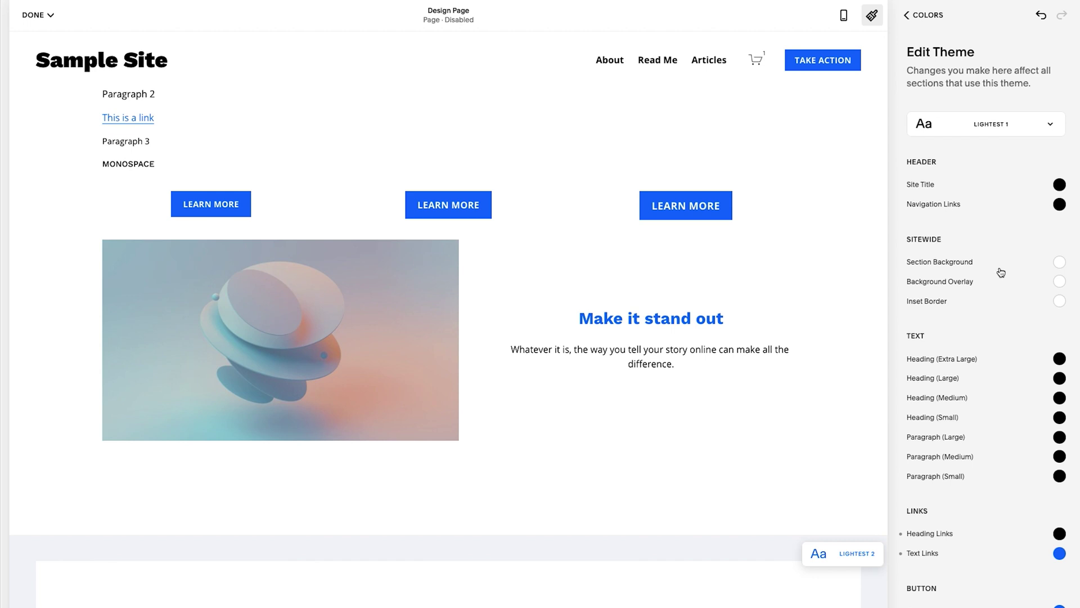
scroll(1000, 273, down, 6)
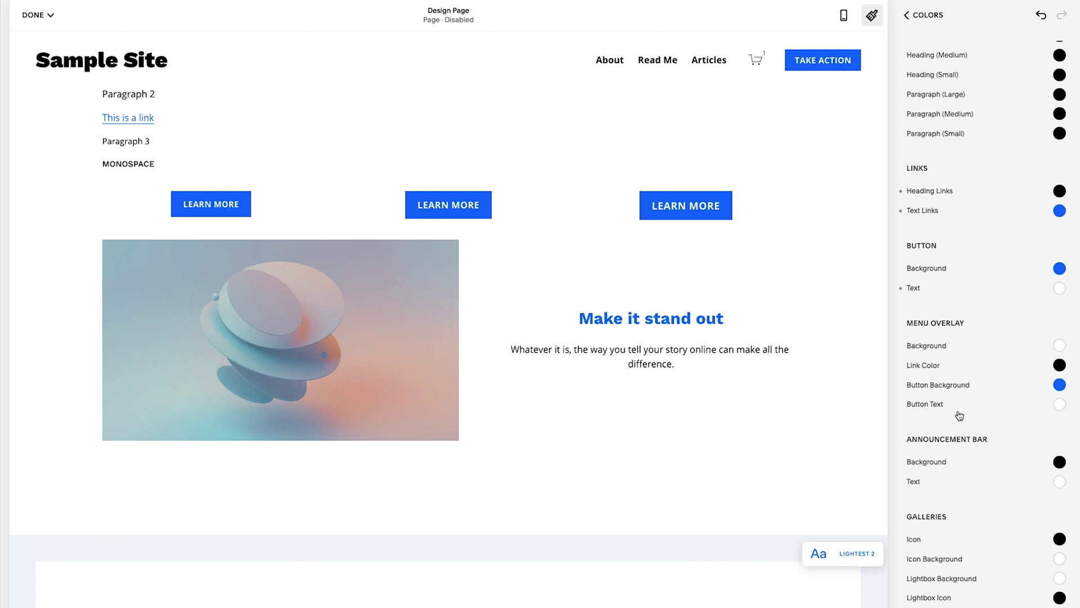
scroll(959, 416, down, 2)
scroll(959, 415, down, 2)
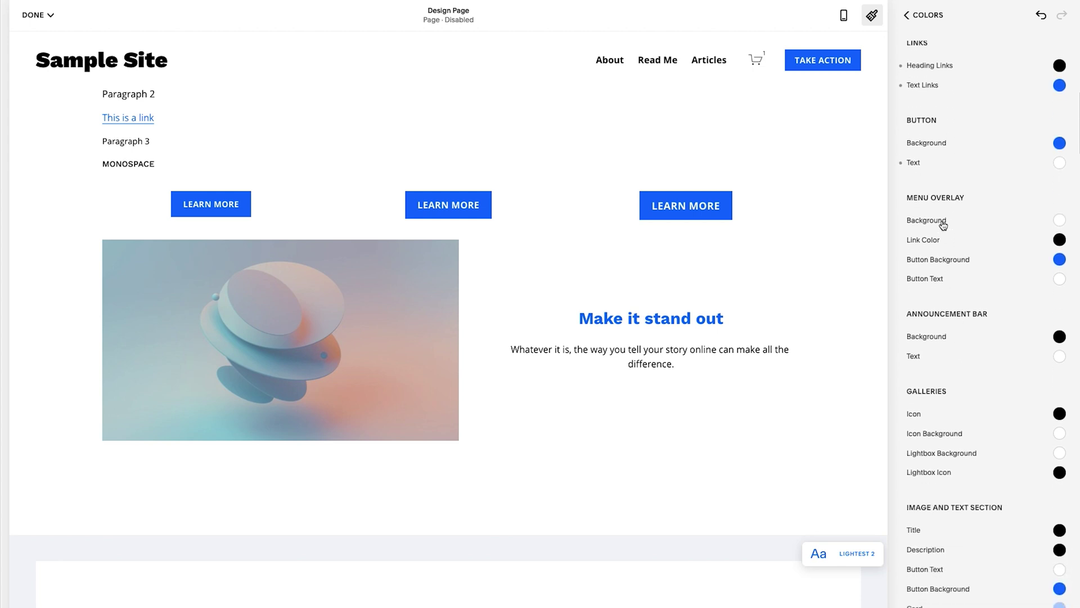
scroll(944, 225, down, 2)
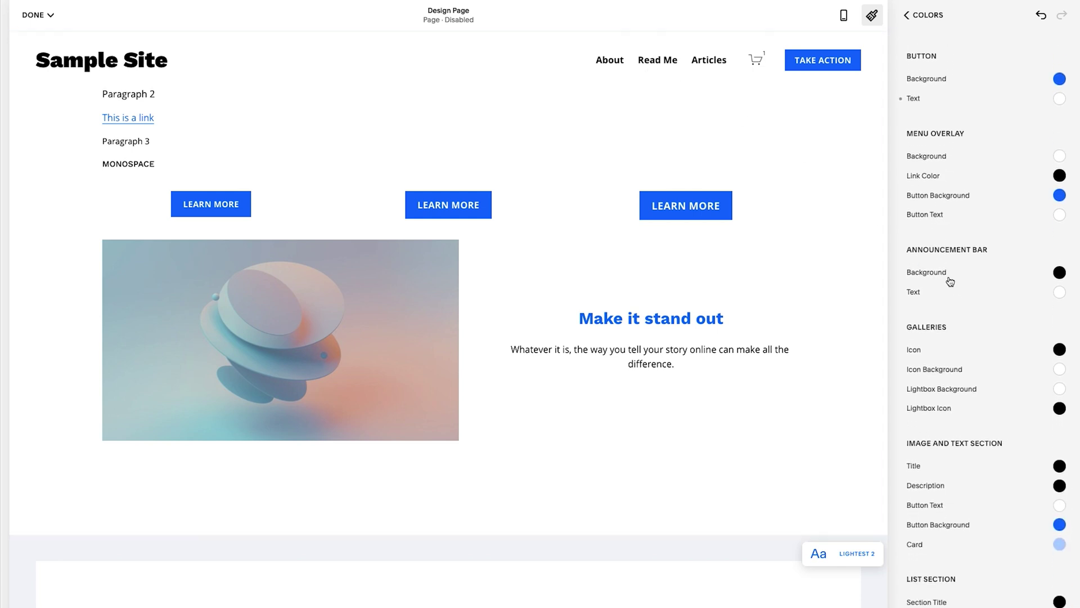
scroll(939, 261, down, 3)
scroll(944, 280, down, 3)
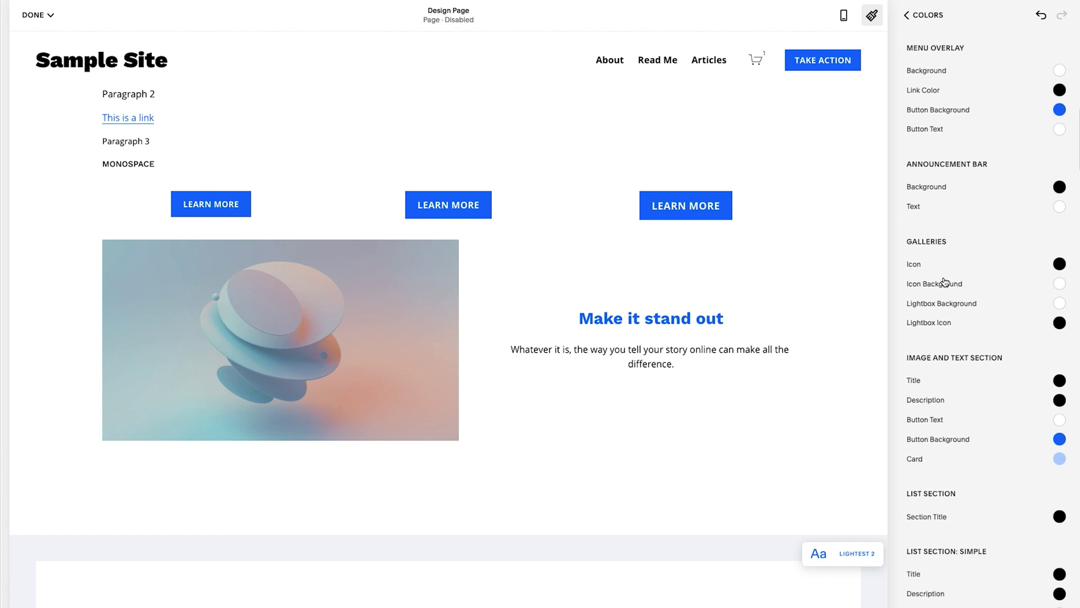
scroll(944, 282, down, 12)
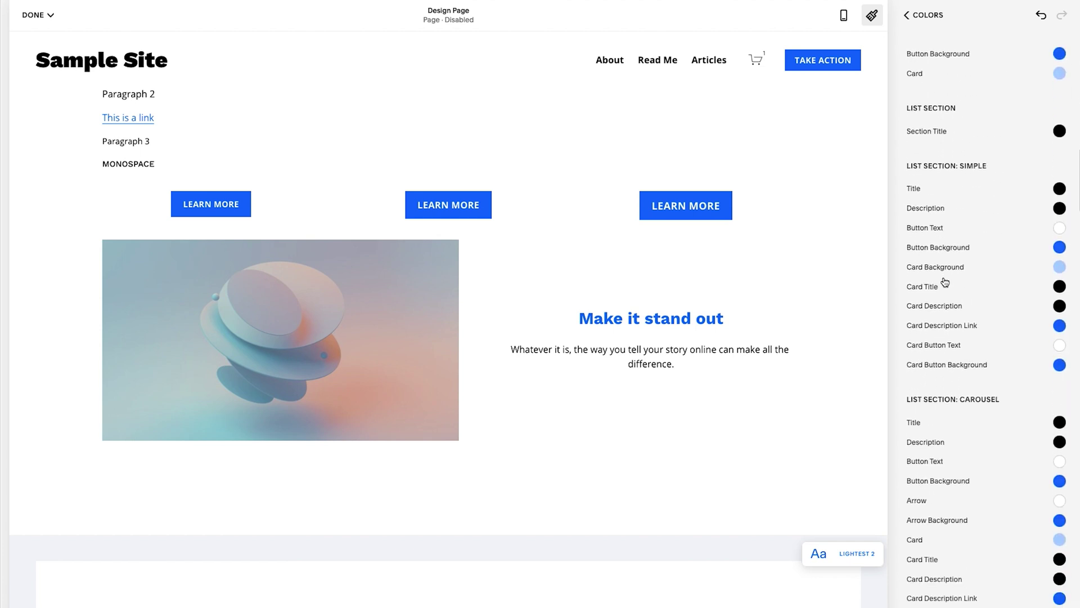
scroll(944, 281, down, 10)
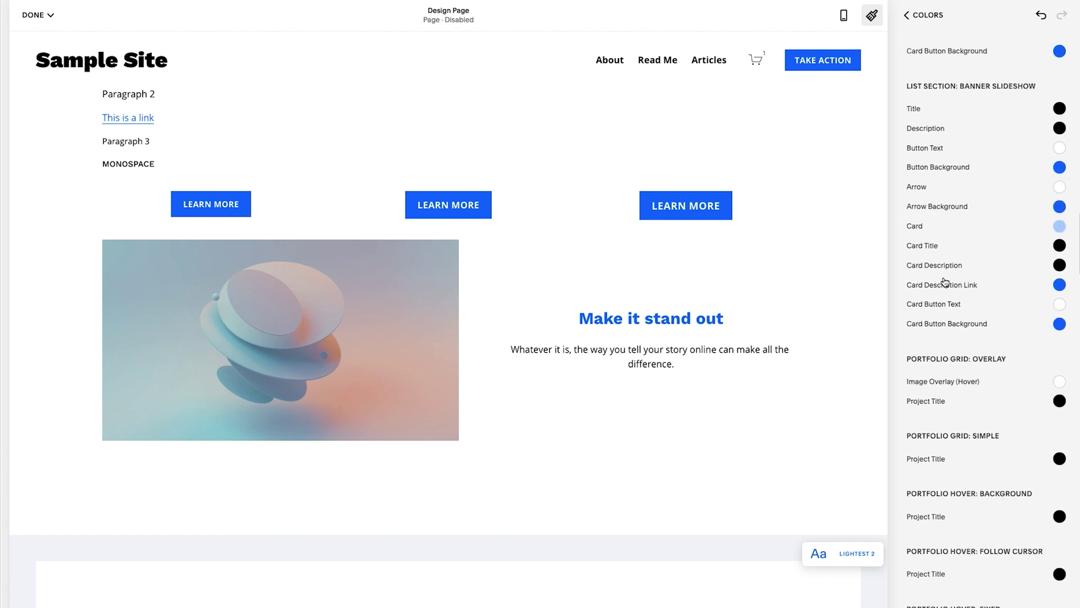
scroll(944, 281, down, 6)
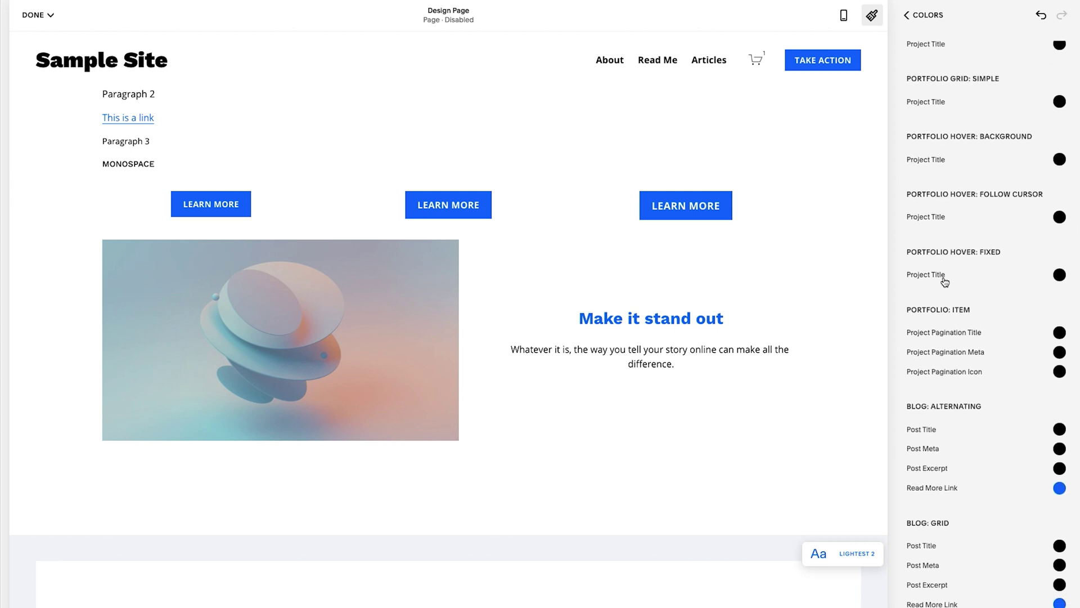
scroll(945, 281, down, 12)
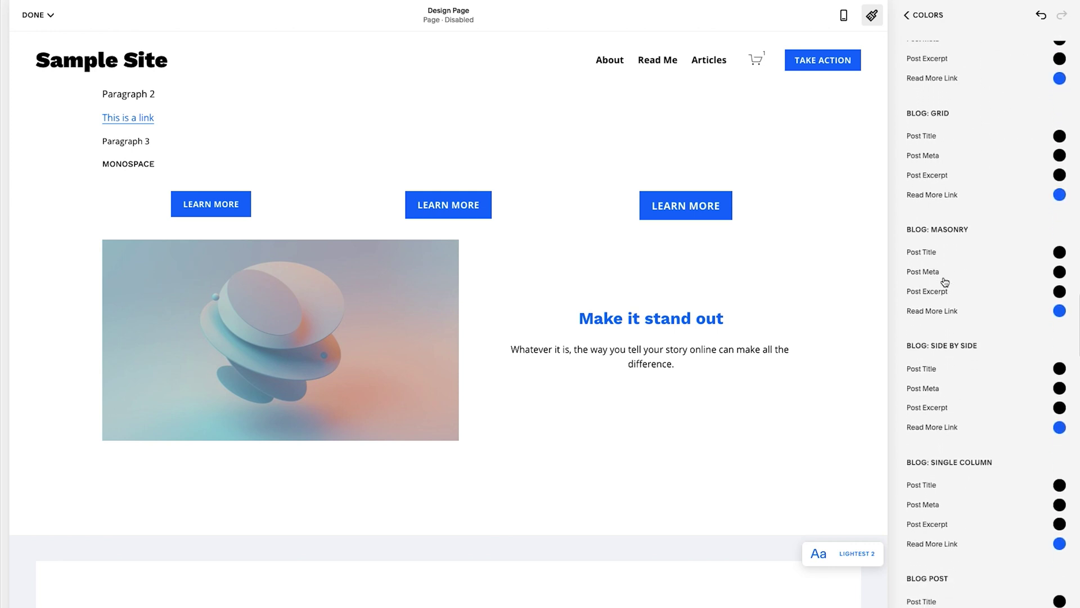
scroll(944, 281, down, 2)
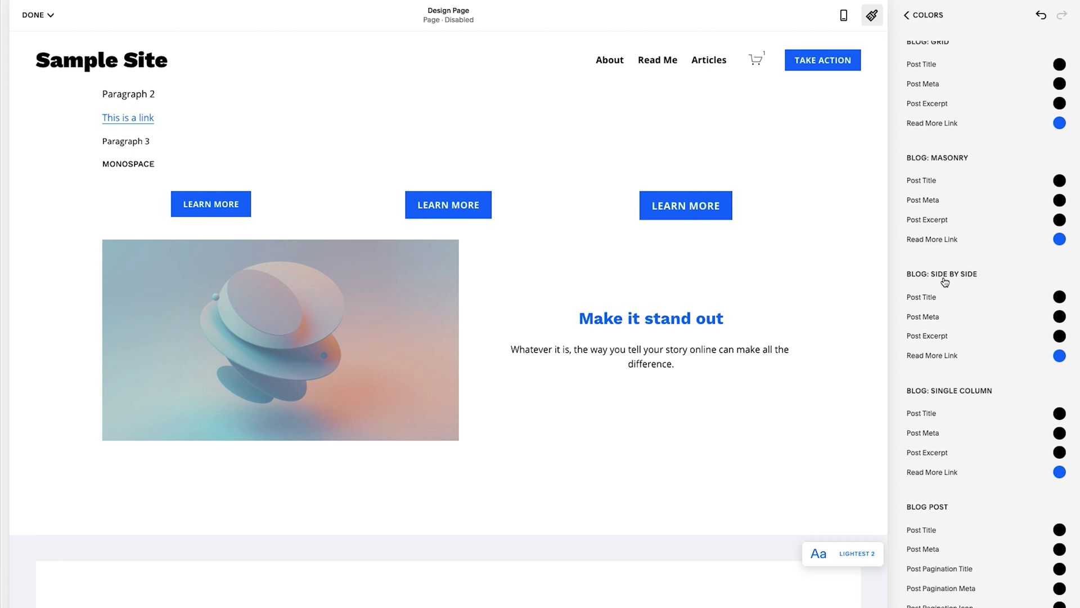
scroll(945, 281, down, 6)
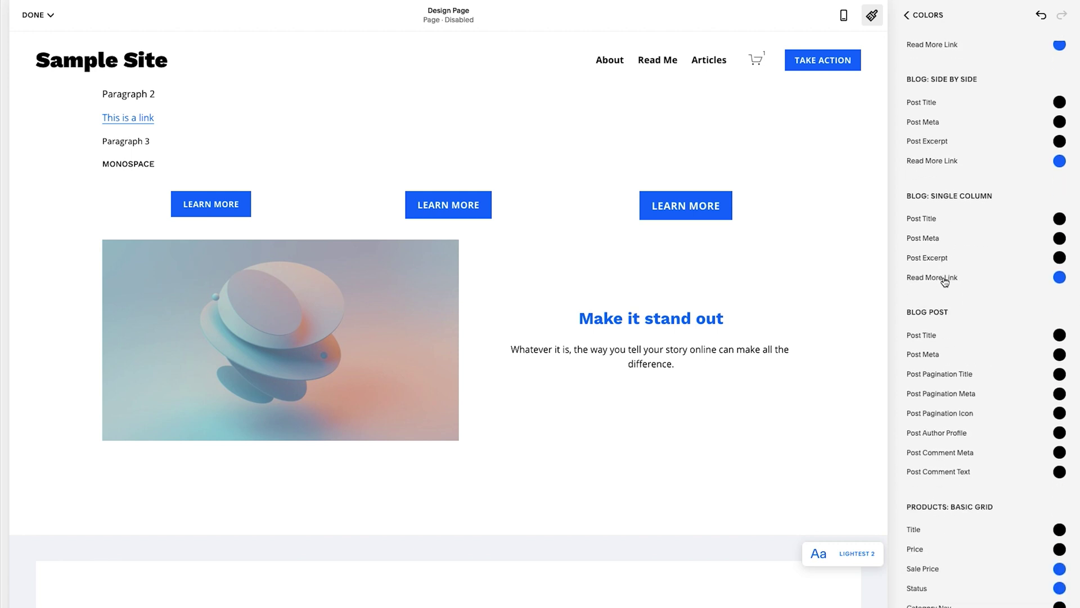
scroll(944, 281, down, 7)
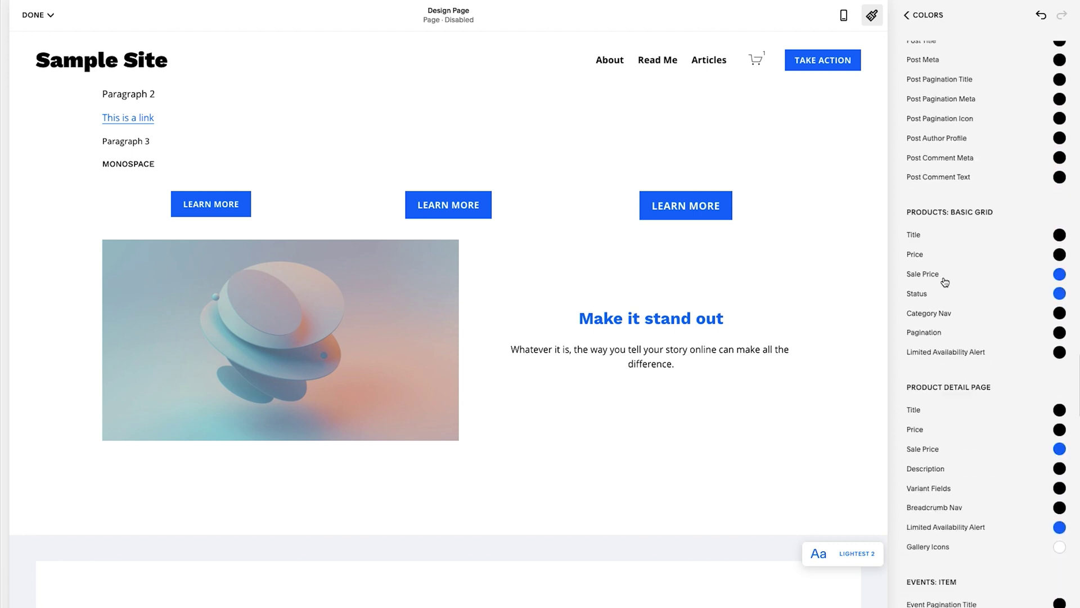
scroll(945, 281, down, 1)
scroll(945, 282, down, 20)
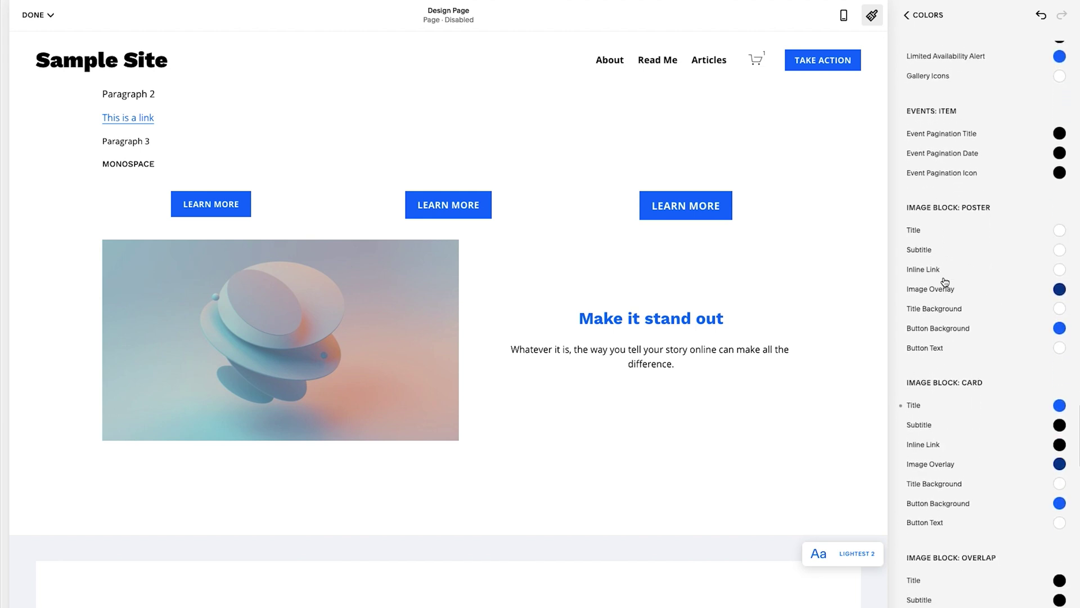
scroll(945, 282, down, 12)
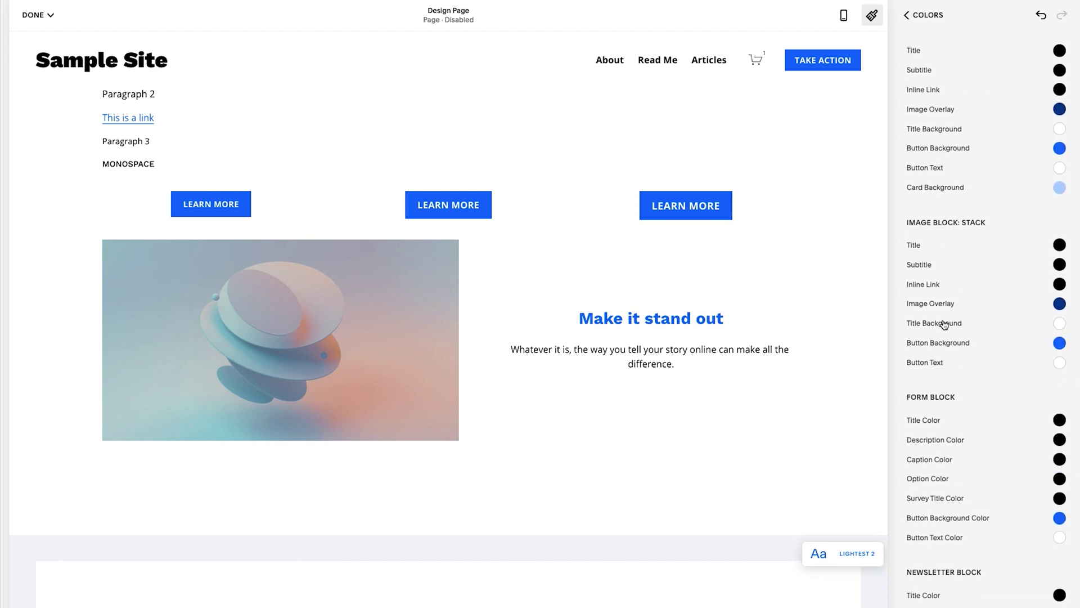
scroll(944, 324, down, 12)
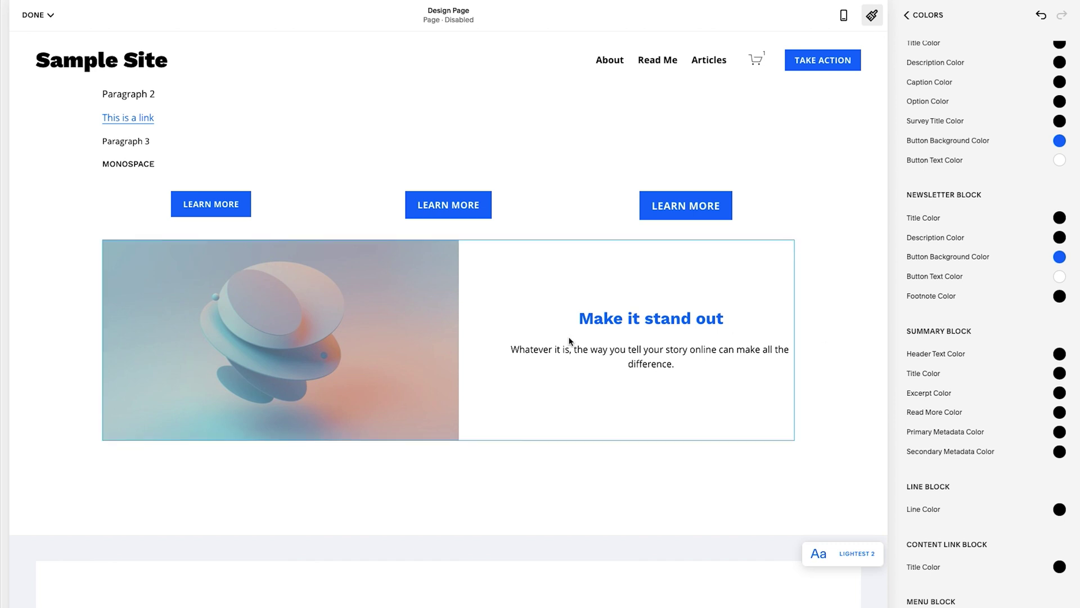
scroll(569, 340, up, 1)
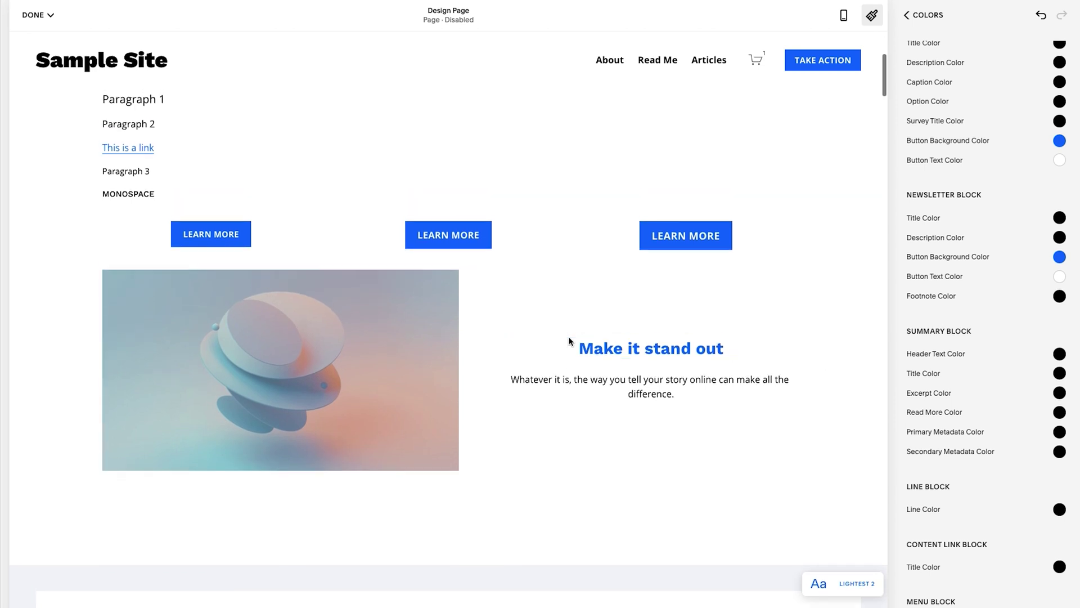
scroll(569, 341, up, 7)
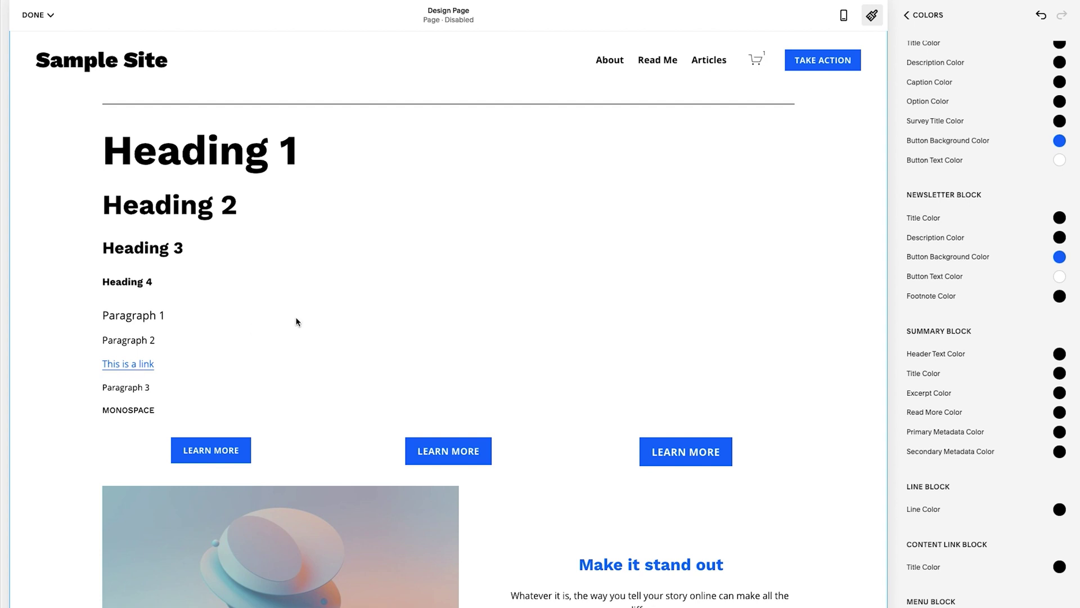
Scroll the site preview to review the recoloured section themes.
scroll(321, 336, up, 3)
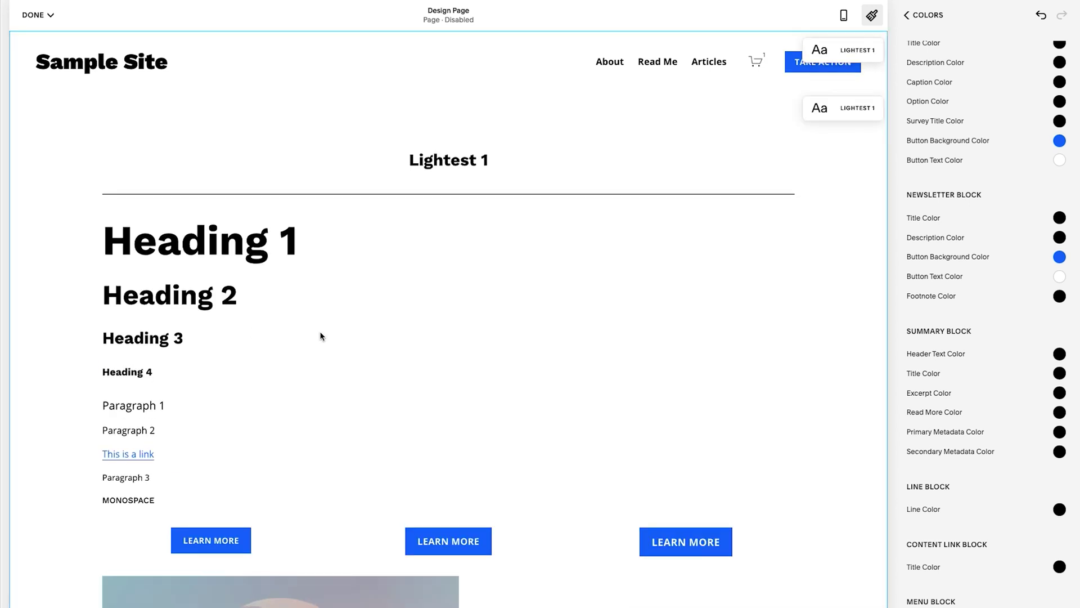
scroll(935, 277, down, 20)
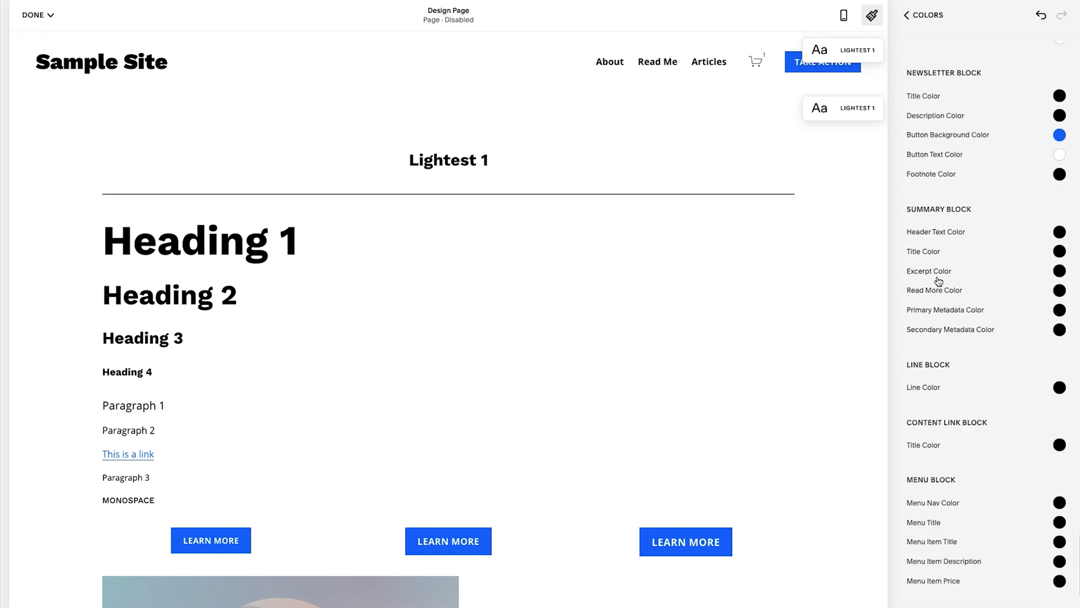
scroll(936, 279, up, 5)
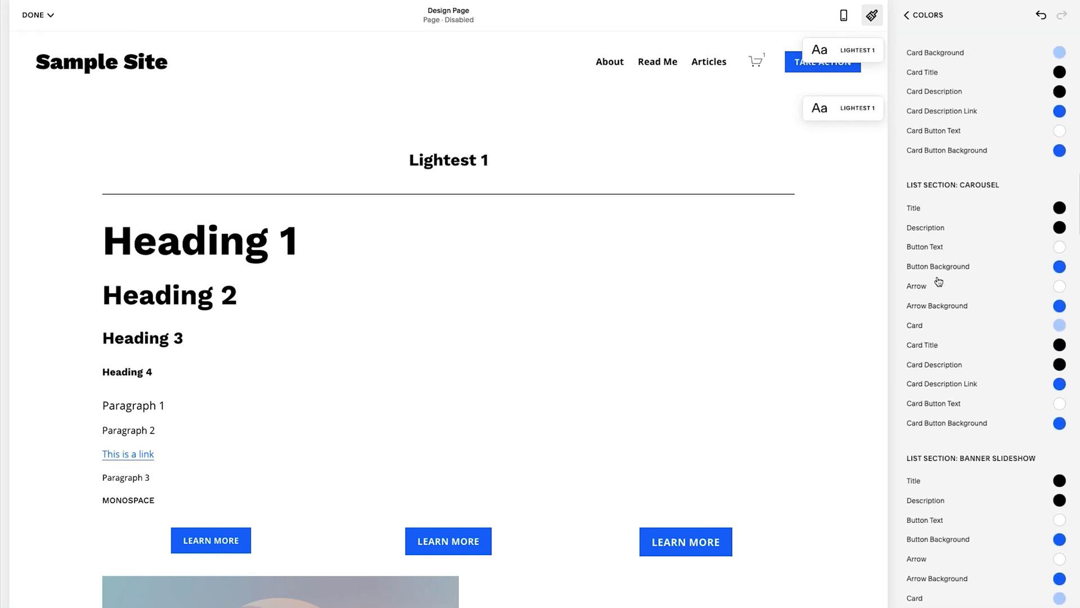
scroll(464, 304, down, 8)
scroll(464, 302, down, 5)
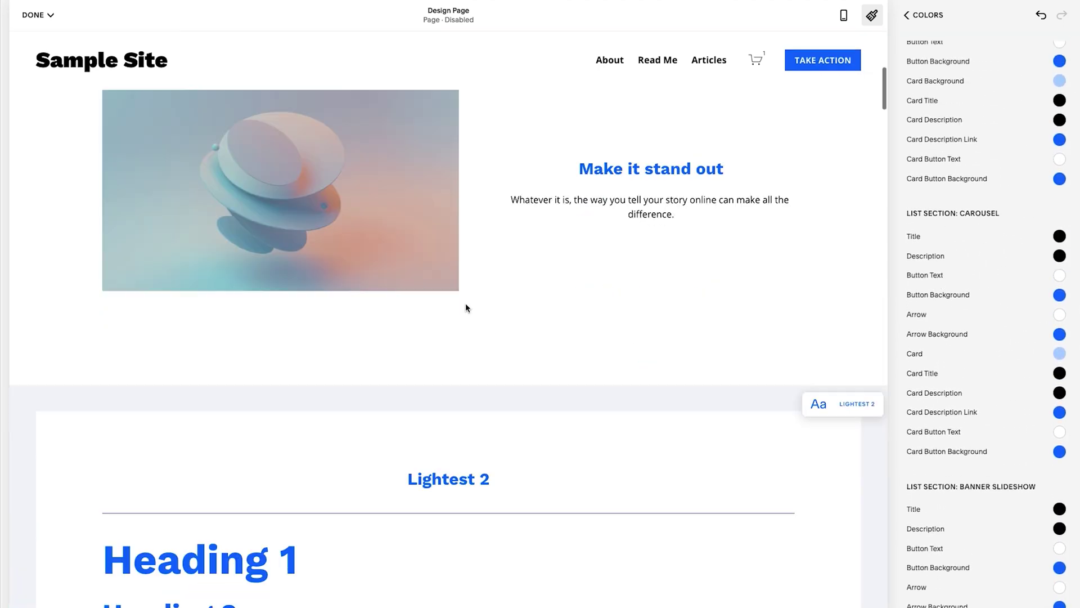
scroll(464, 302, down, 3)
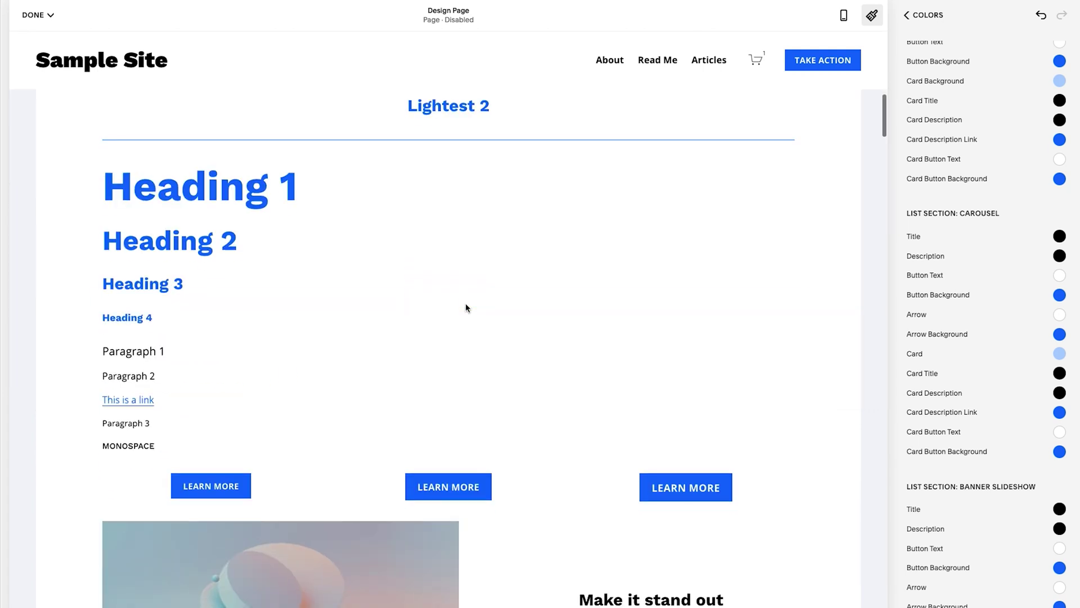
scroll(464, 302, down, 5)
scroll(464, 303, down, 5)
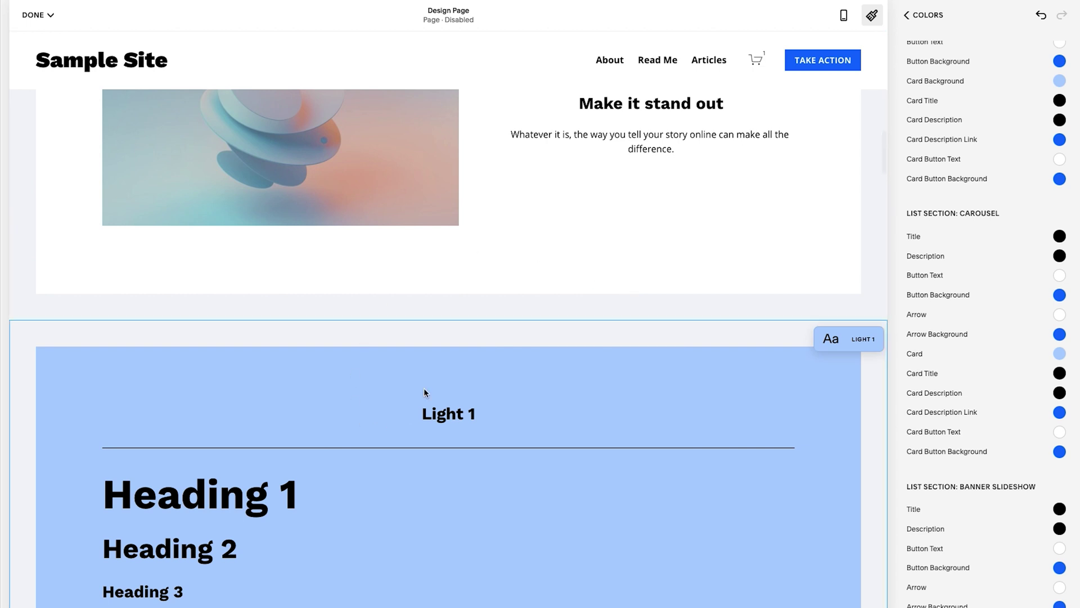
Finish checking the lower sections, then go back to Site Styles and save the colour changes.
scroll(481, 396, down, 5)
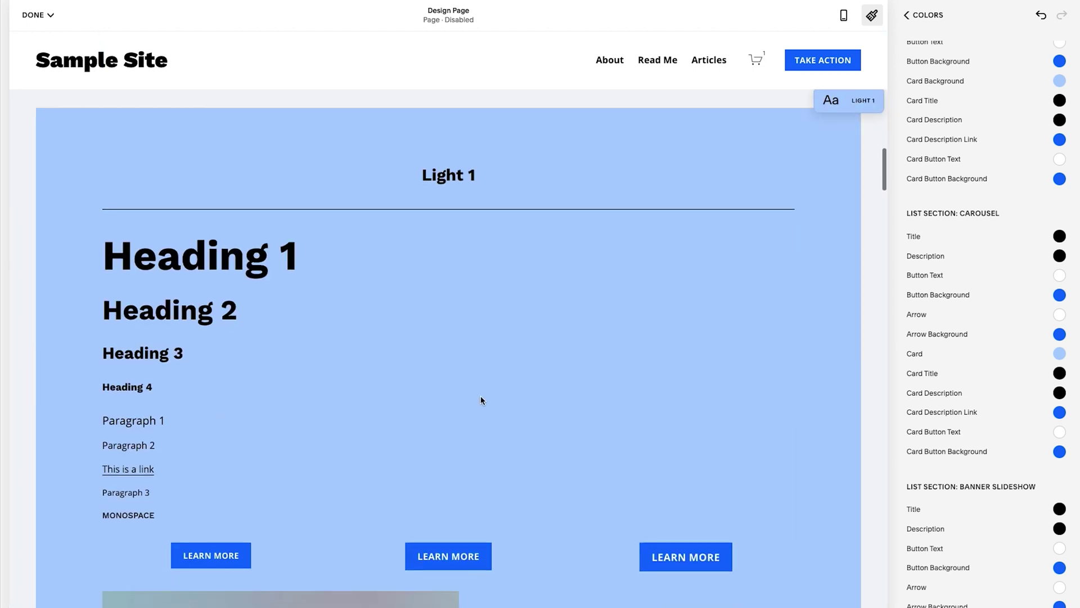
scroll(481, 398, down, 9)
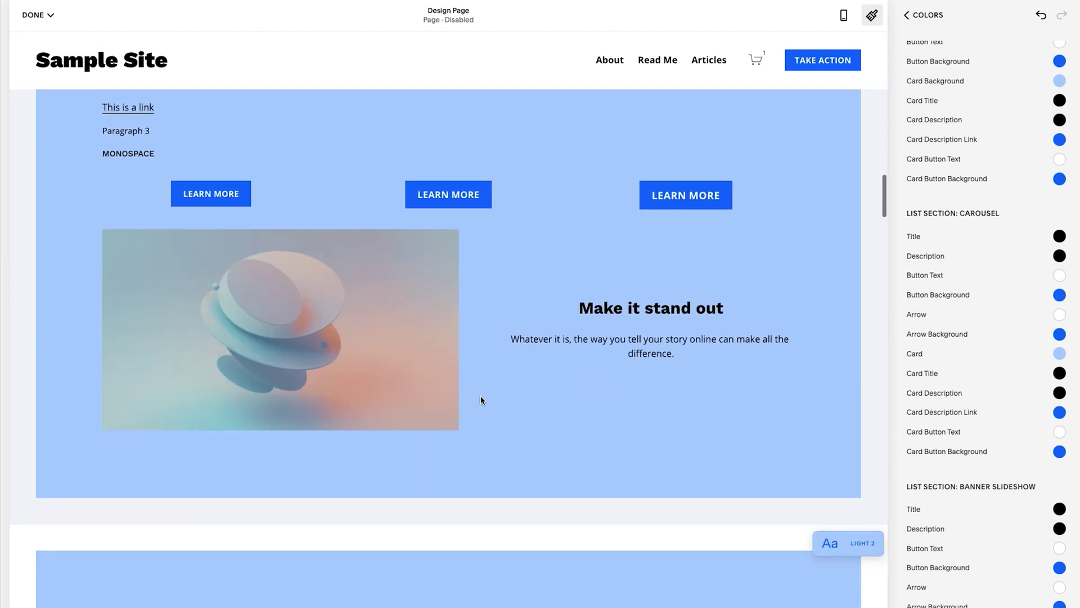
scroll(482, 397, down, 1)
scroll(481, 388, up, 1)
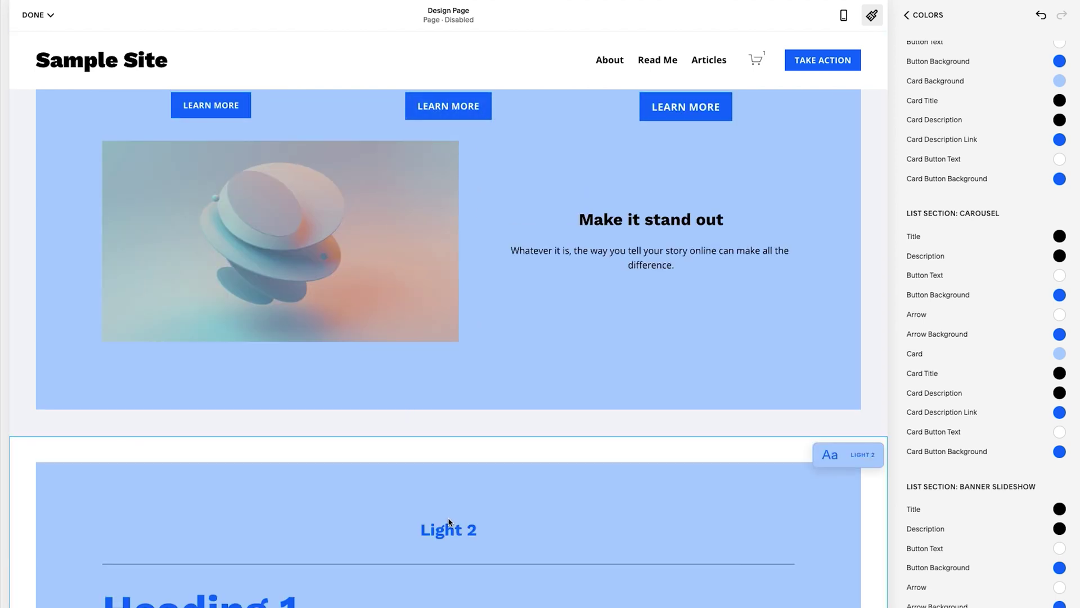
click(918, 20)
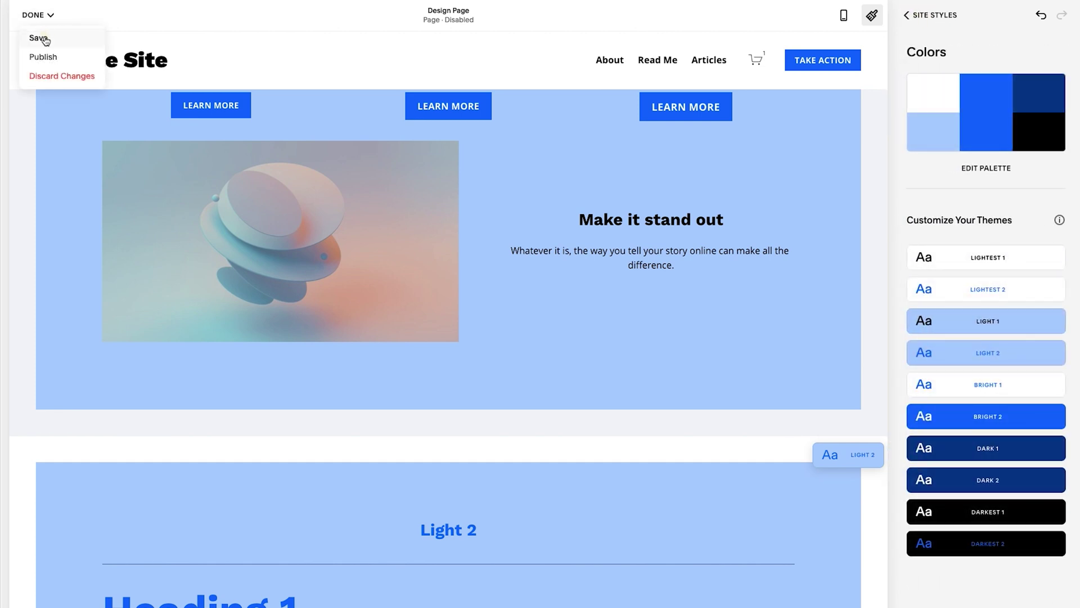
click(38, 38)
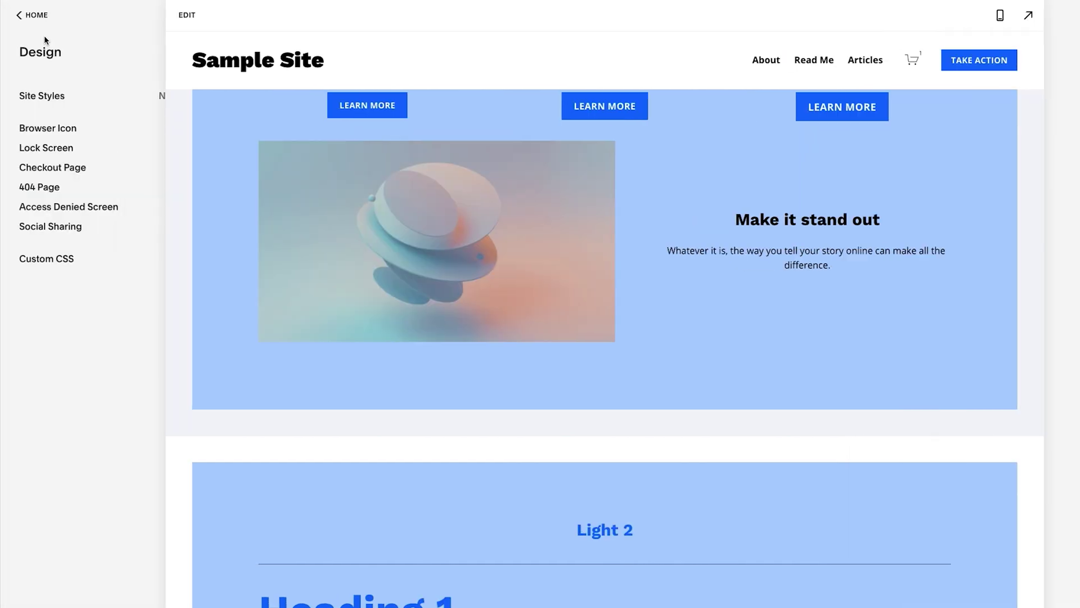